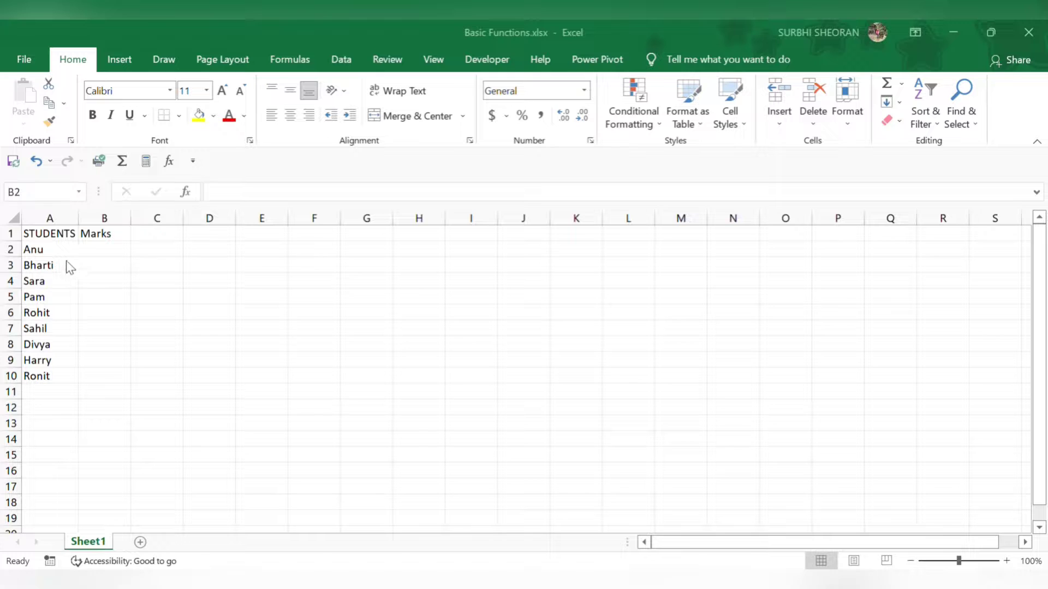
Step: Enter the marks 78, 87, 87, 45, 45, 67, 87, 67 and 67 in cells B2 to B10
left_click(100, 252)
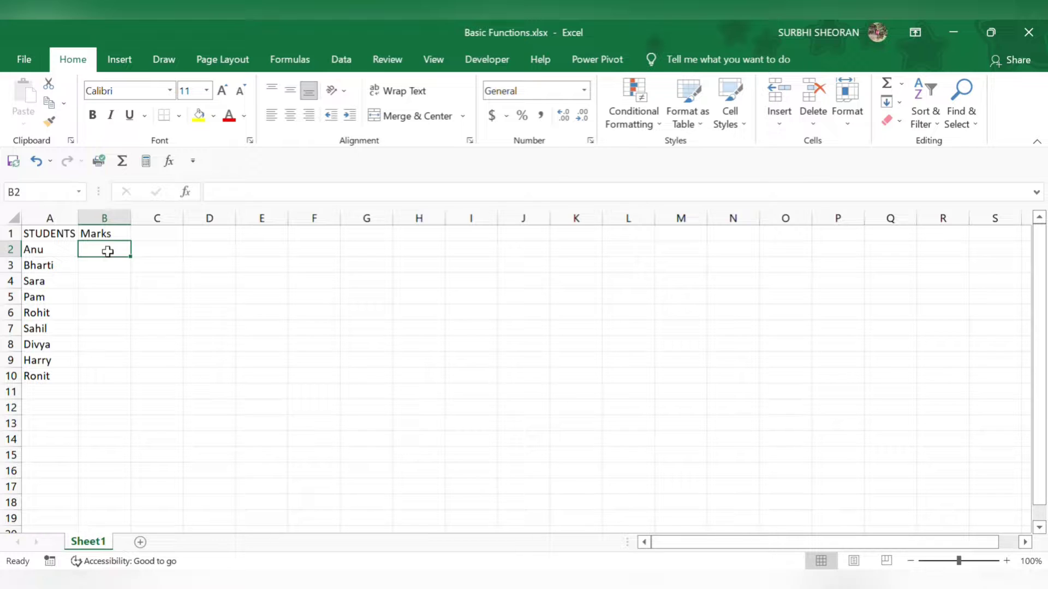
type("78")
key("Return")
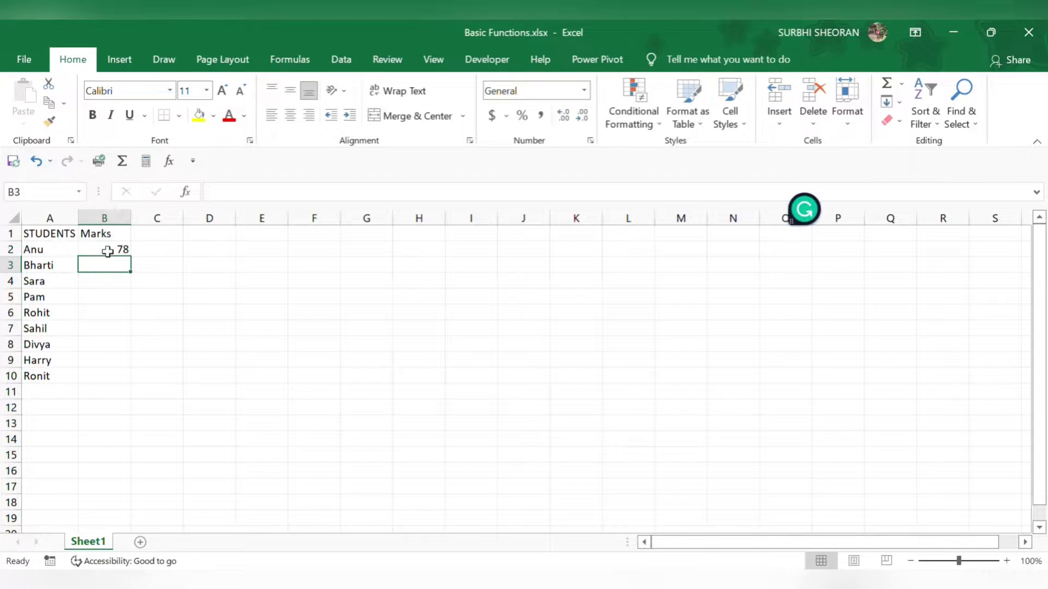
type("87")
key("Return")
type("87")
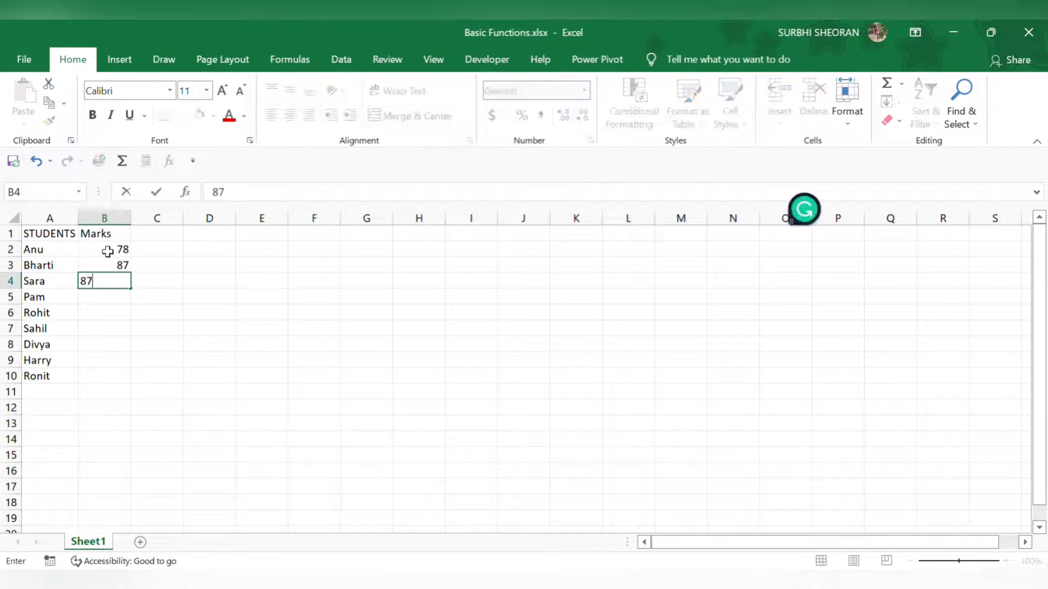
key("Return")
type("45")
key("Return")
type("45")
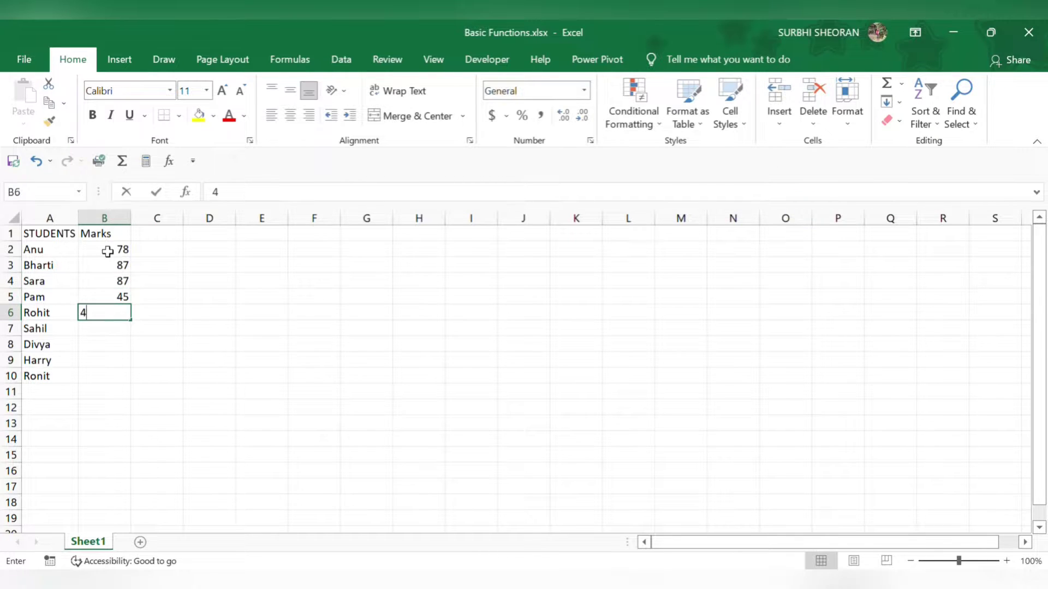
key("Return")
type("67")
key("Return")
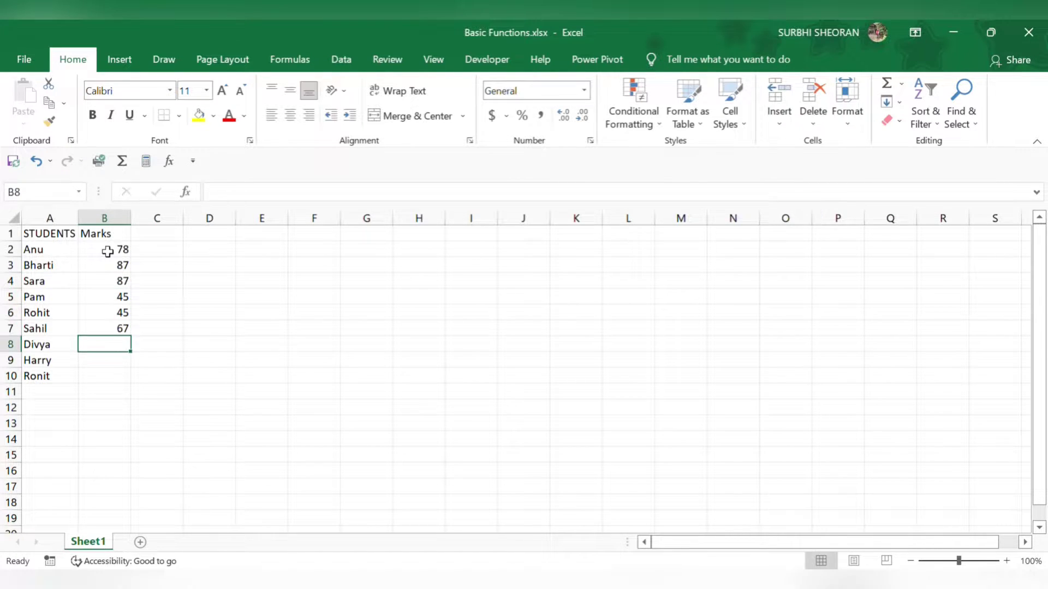
type("87")
key("Return")
type("67")
key("Return")
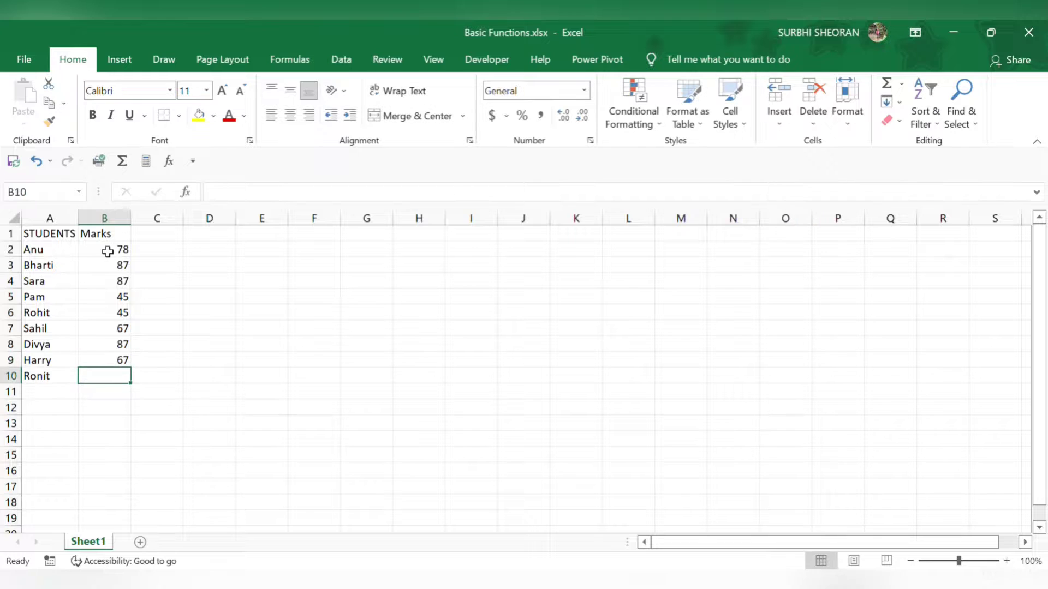
type("67")
key("Return")
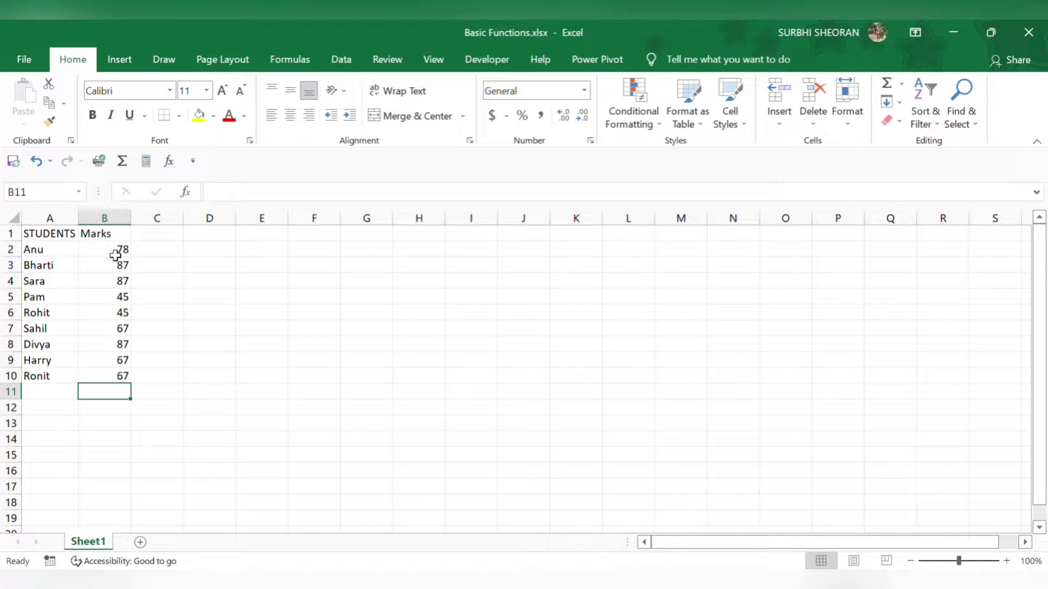
Step: Clear all the manually entered marks from cells B2 to B10
left_click_drag(115, 250, 111, 370)
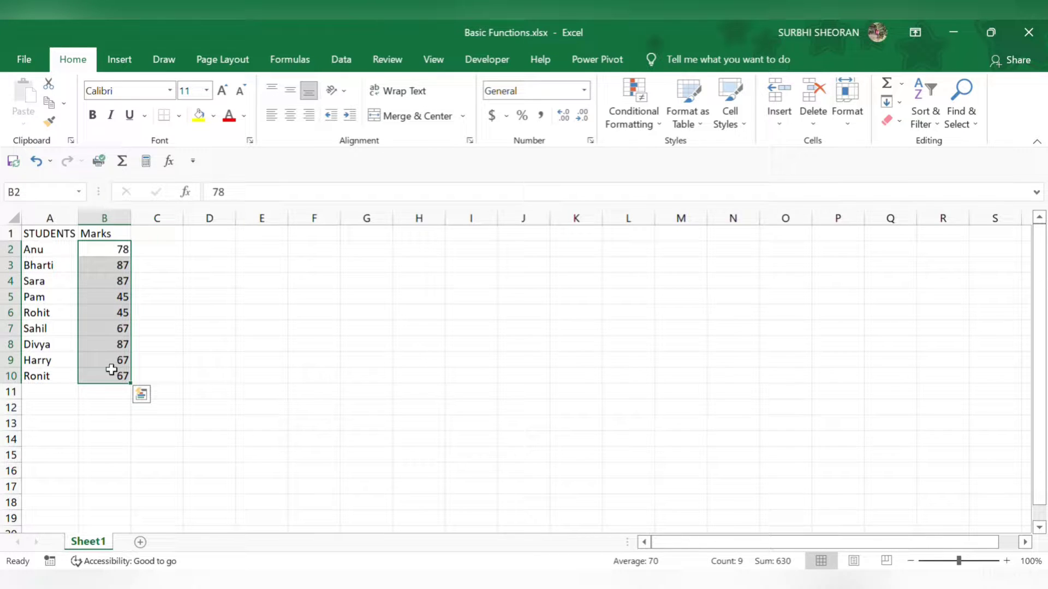
key("Delete")
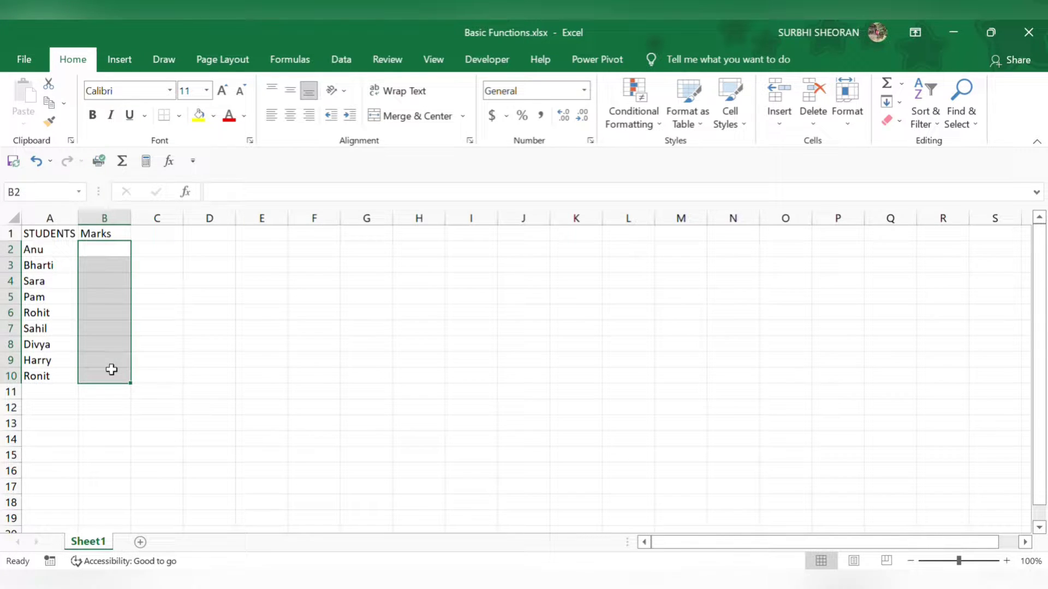
Step: Enter the formula =RANDBETWEEN(50,100) in cell B2 to generate the first student's mark
left_click(104, 248)
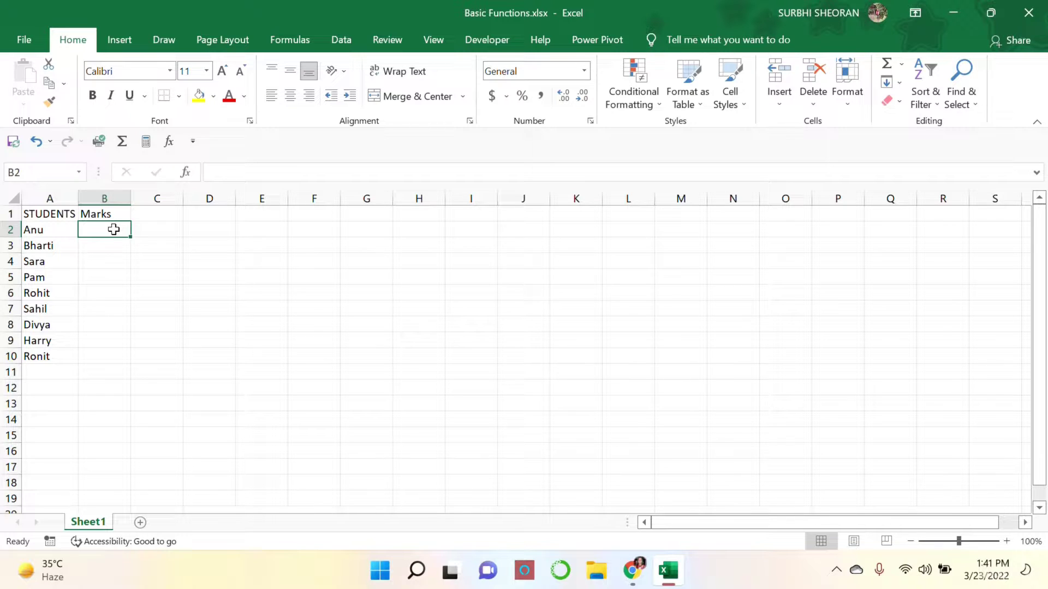
double_click(102, 229)
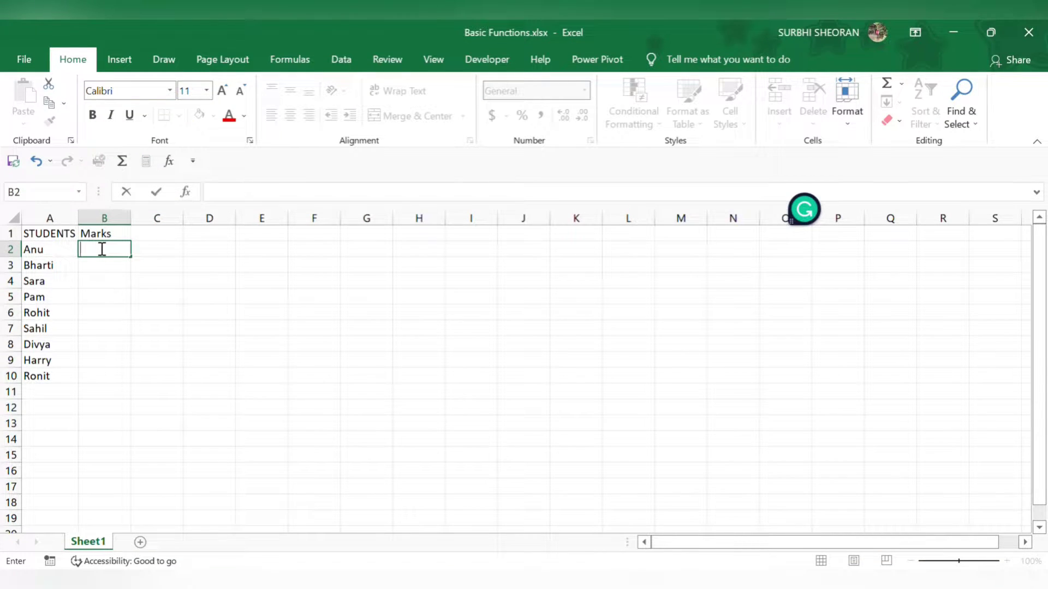
type("=")
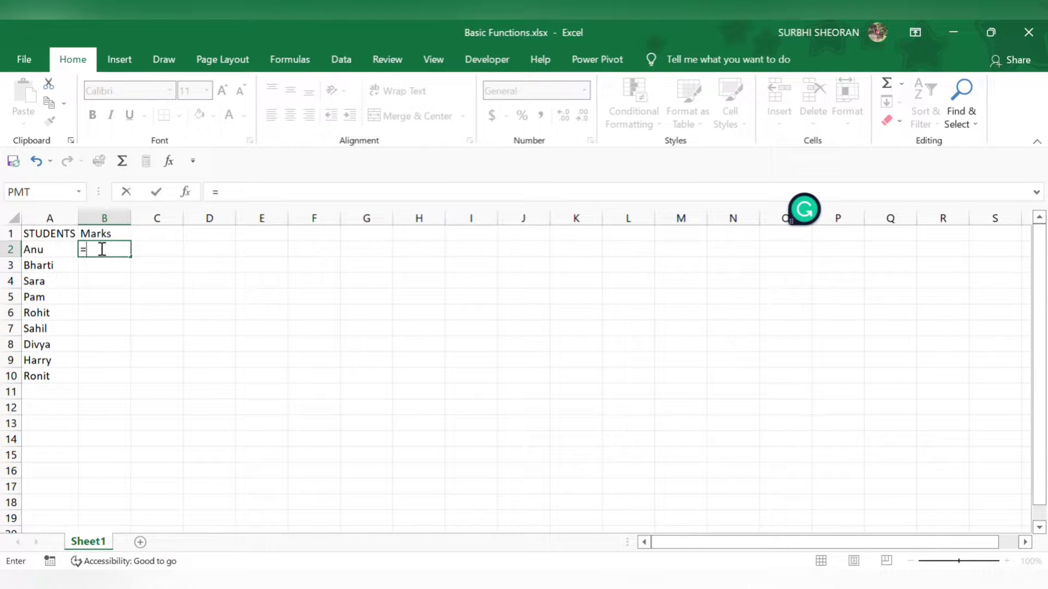
type("r")
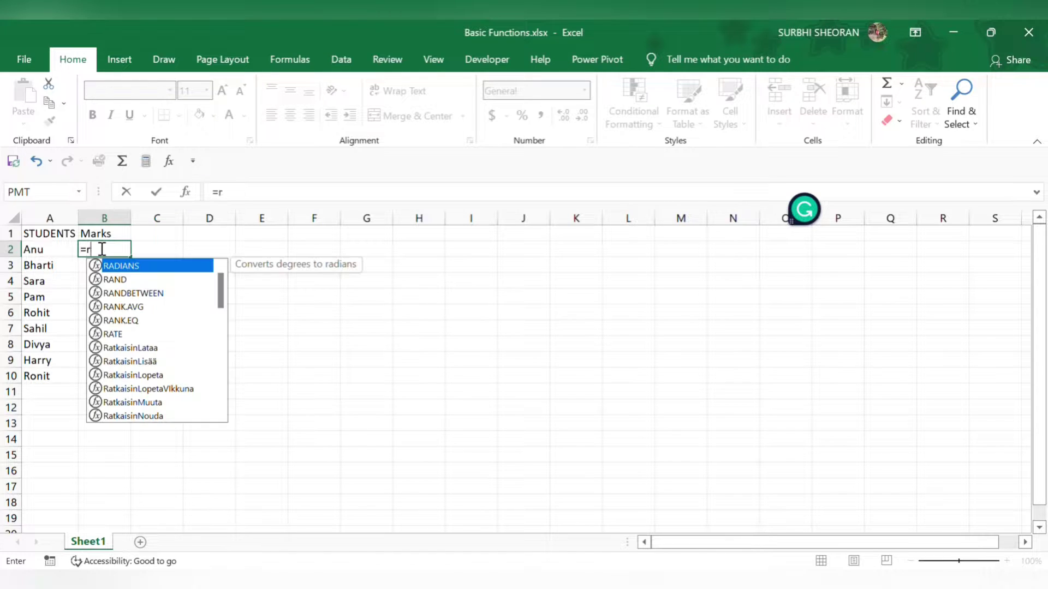
type("and")
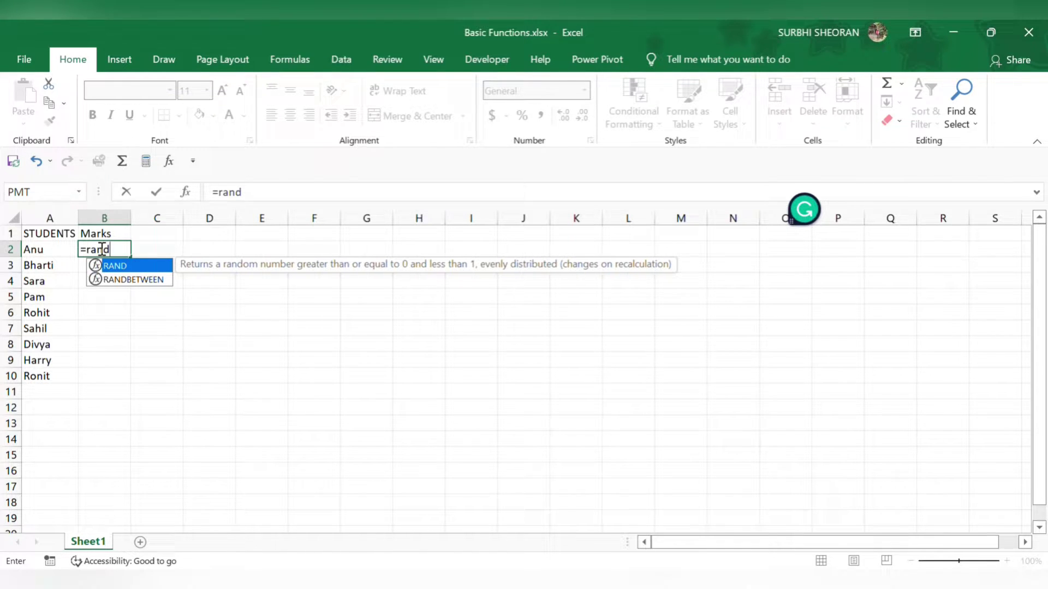
left_click(125, 282)
double_click(125, 280)
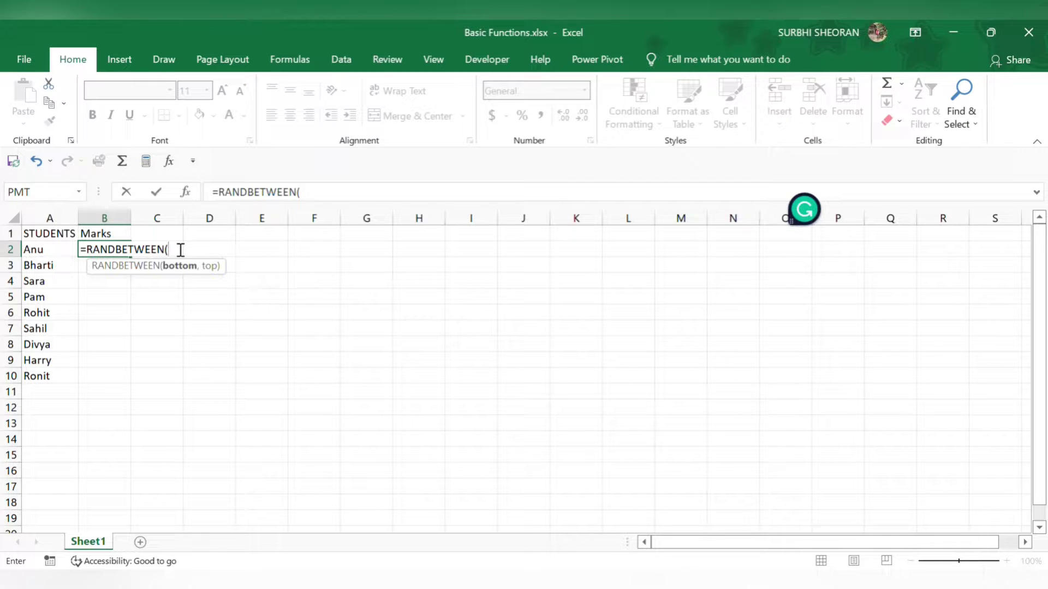
type("50,100")
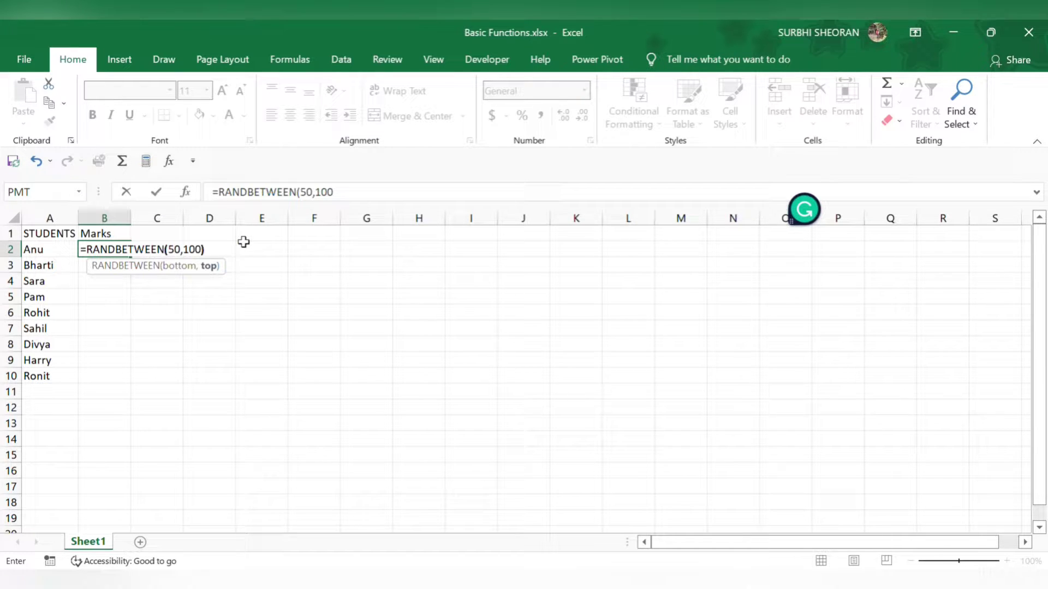
type(")")
key("Return")
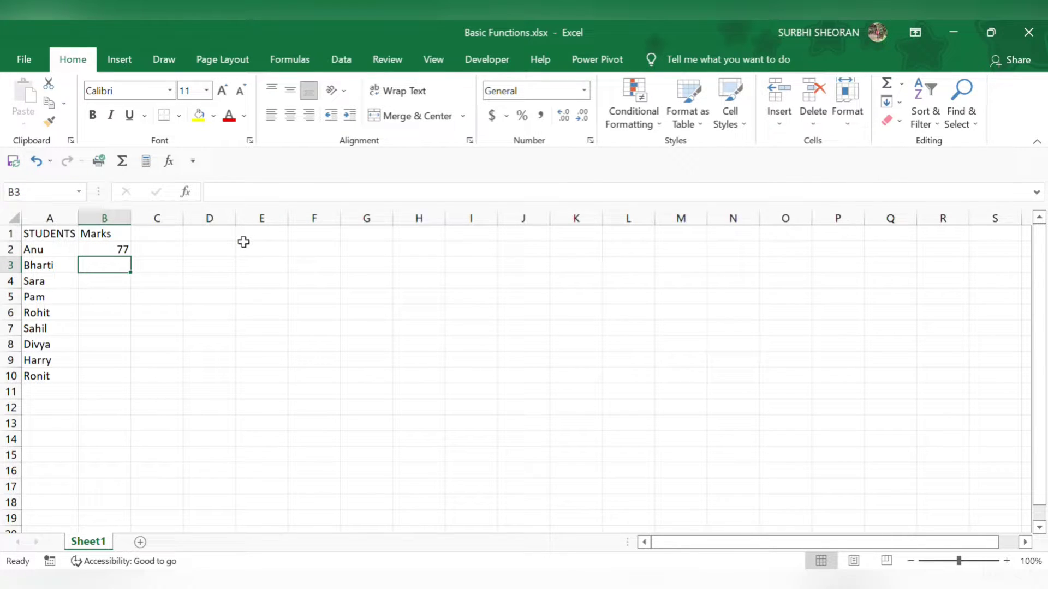
Step: Fill the RANDBETWEEN formula from B2 down to B10 for the remaining students
left_click(111, 250)
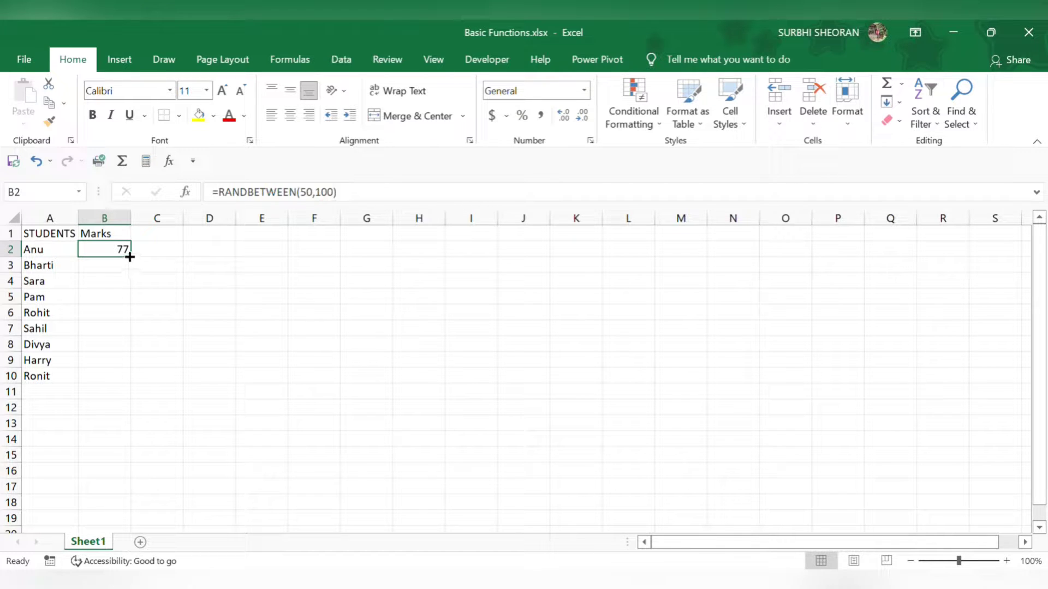
left_click_drag(130, 257, 113, 384)
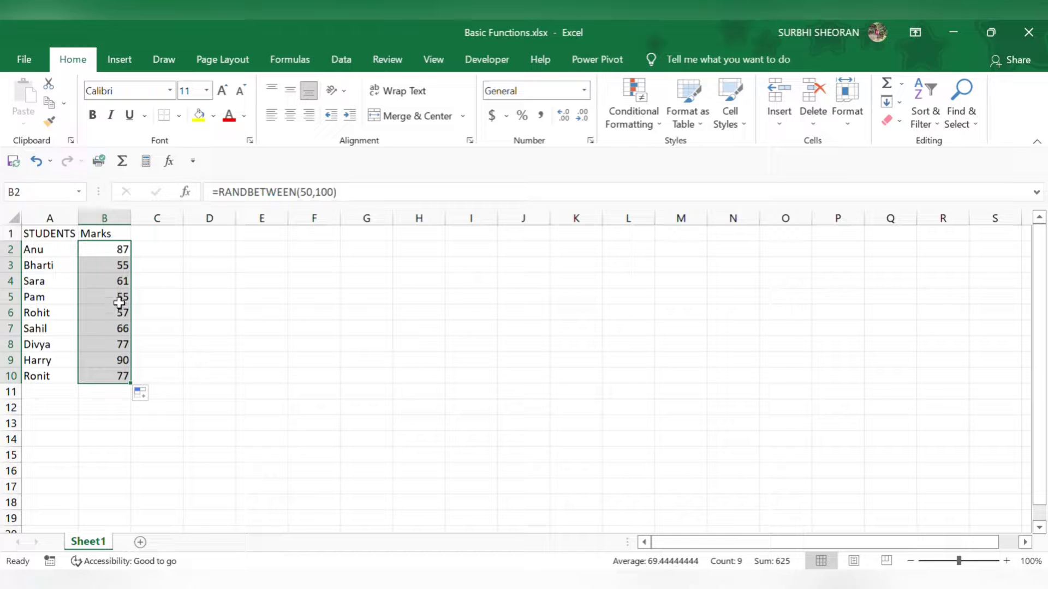
Step: Refill the formula from B3 down to B6 to regenerate the random marks
left_click(119, 264)
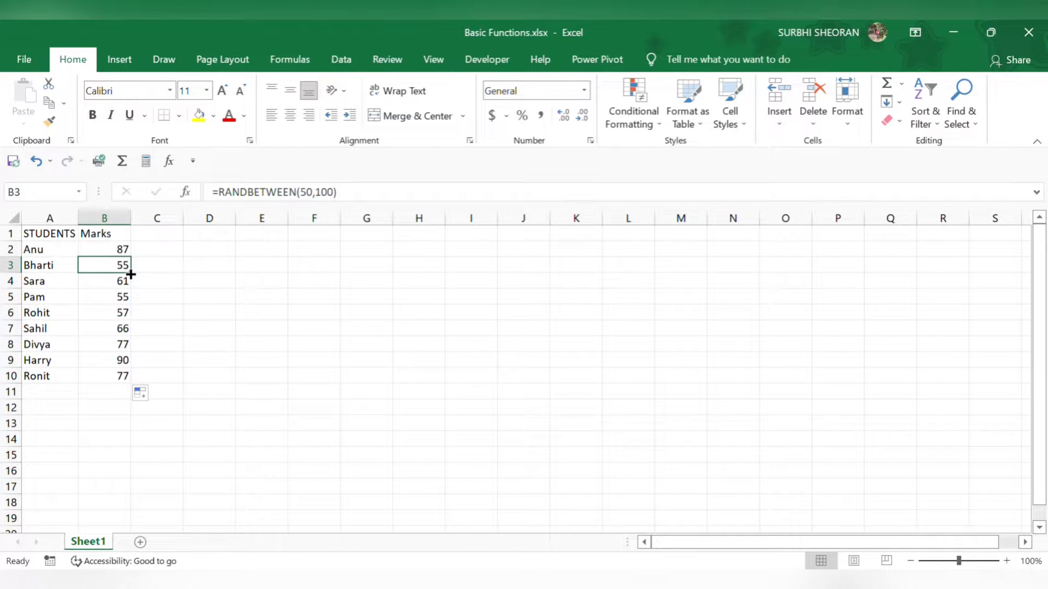
left_click_drag(131, 274, 126, 324)
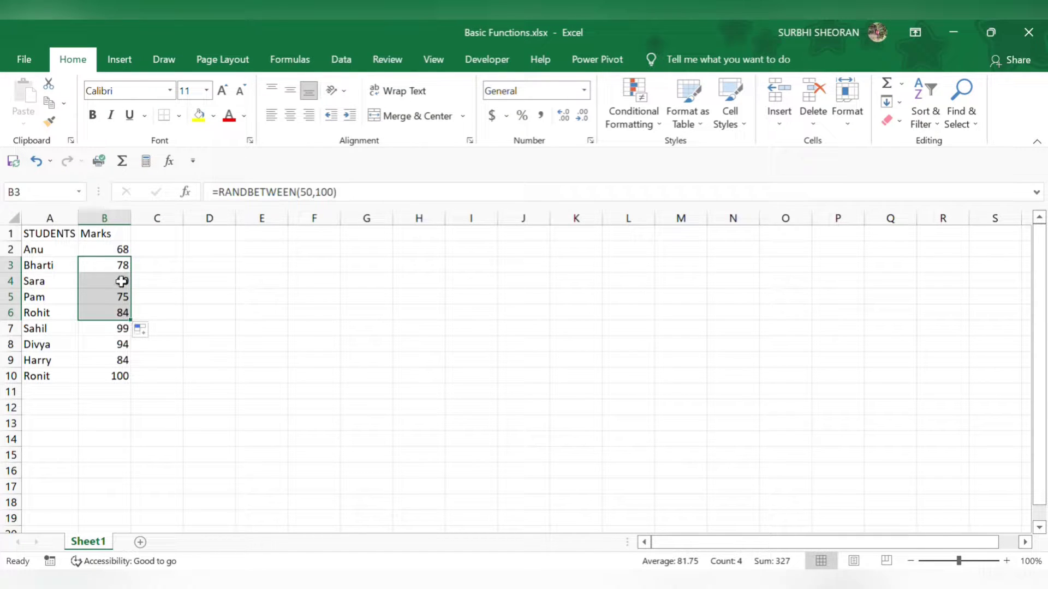
left_click(119, 265)
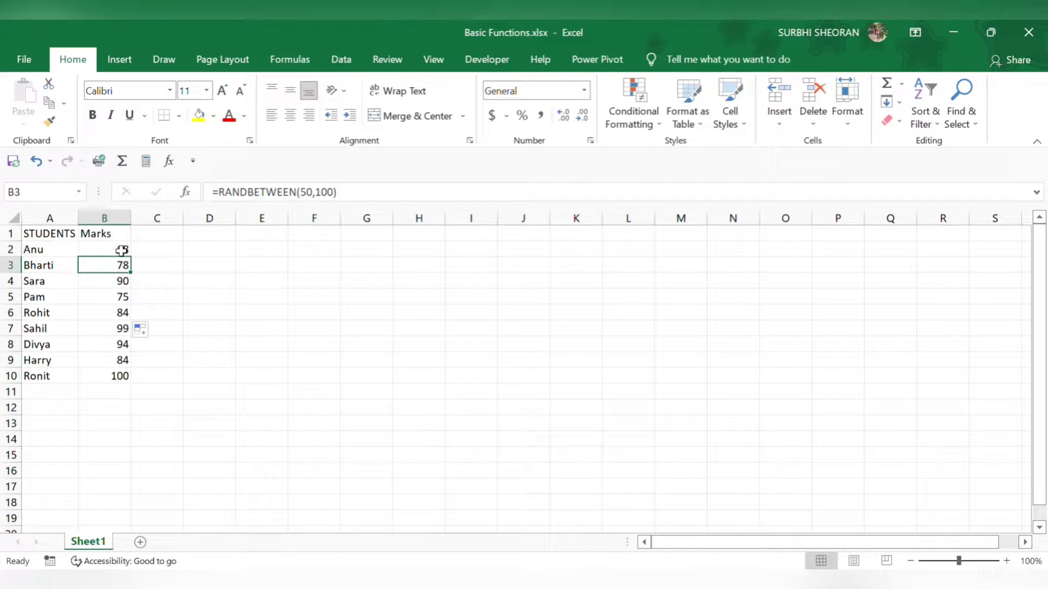
Step: Replace the random formulas in B2:B10 with fixed numbers by copying them and using Paste Special with Values in place
left_click(122, 249)
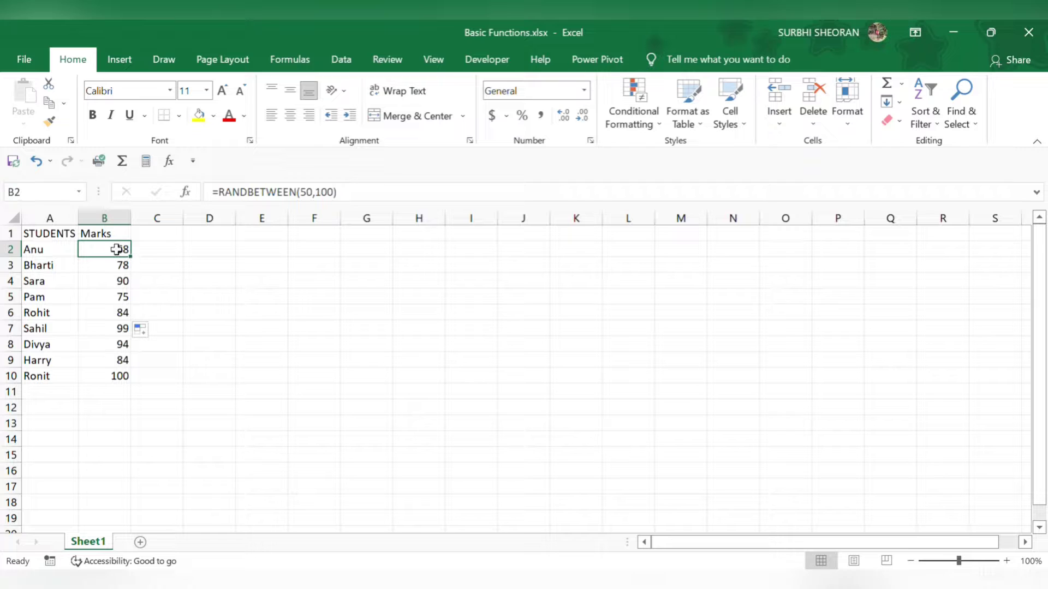
left_click_drag(117, 249, 116, 373)
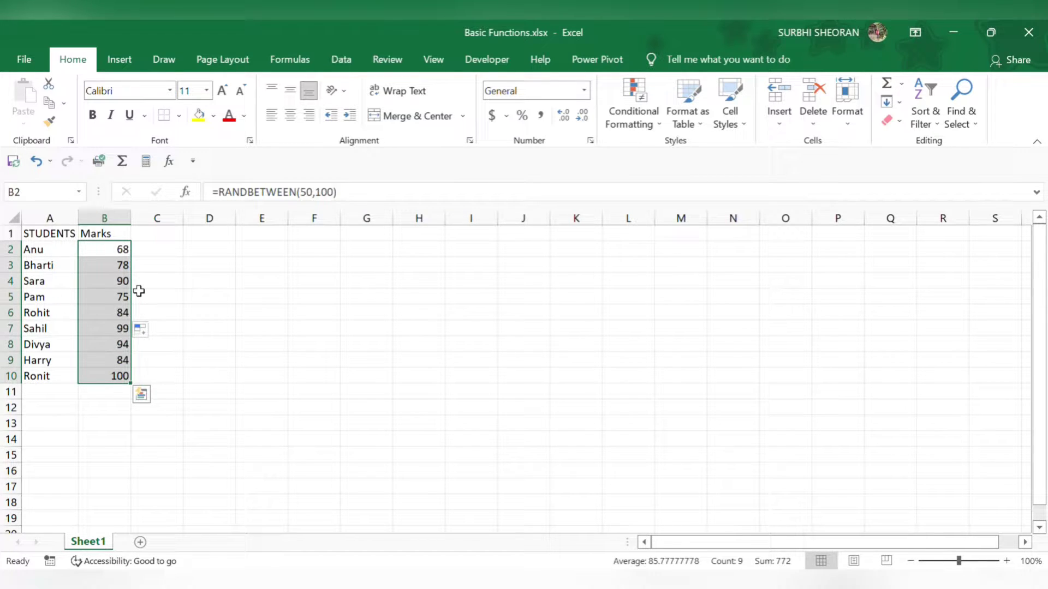
key("ctrl+c")
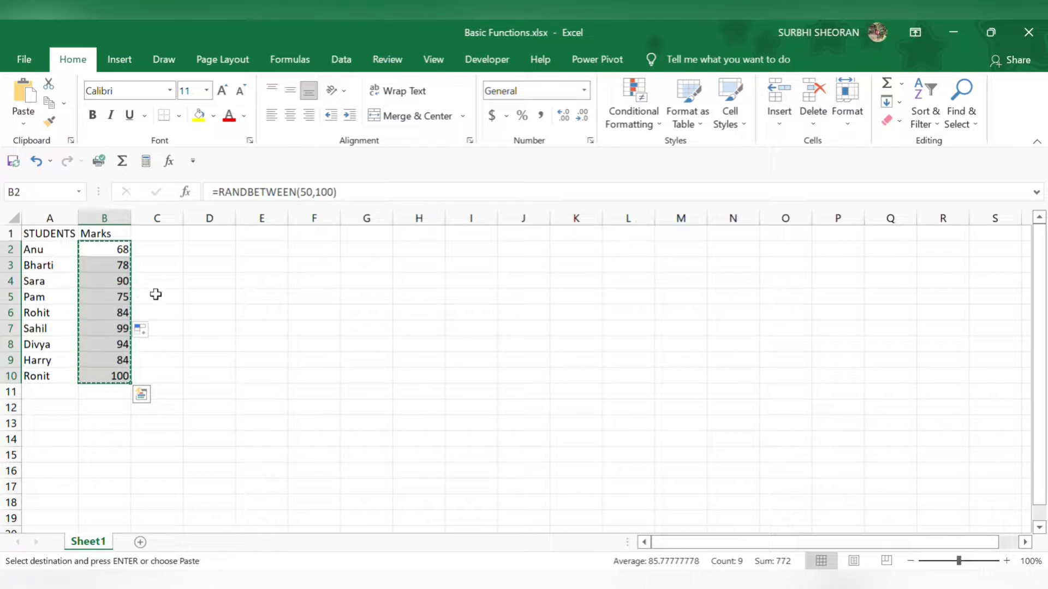
left_click(28, 126)
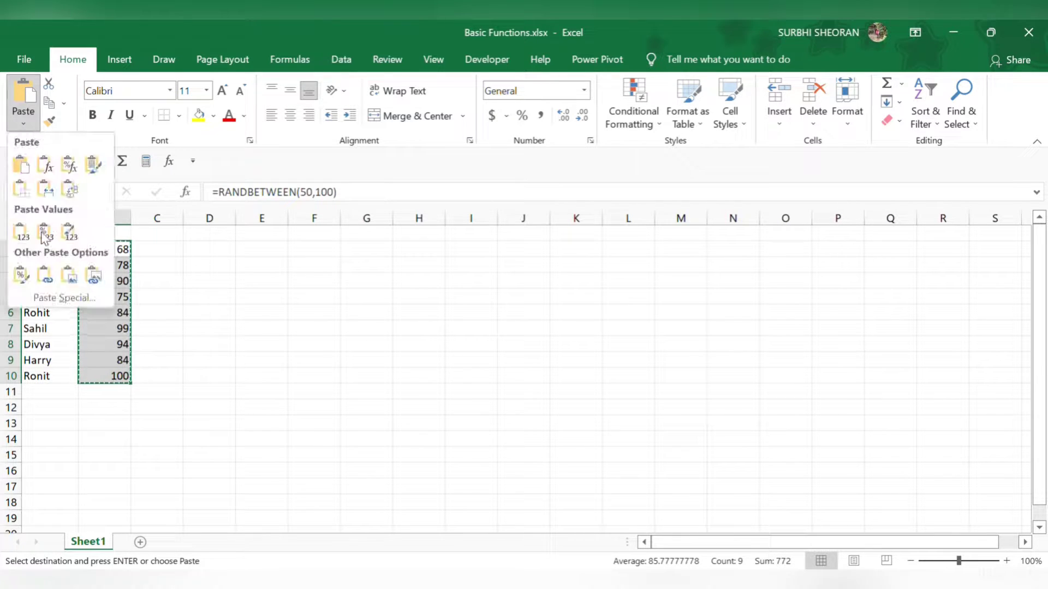
left_click(83, 294)
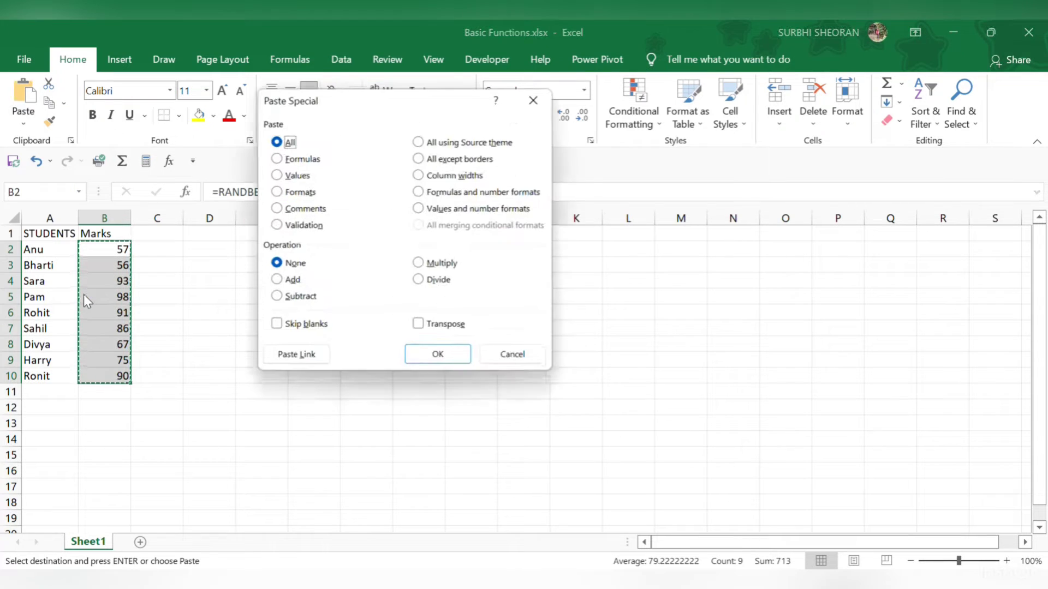
left_click(276, 174)
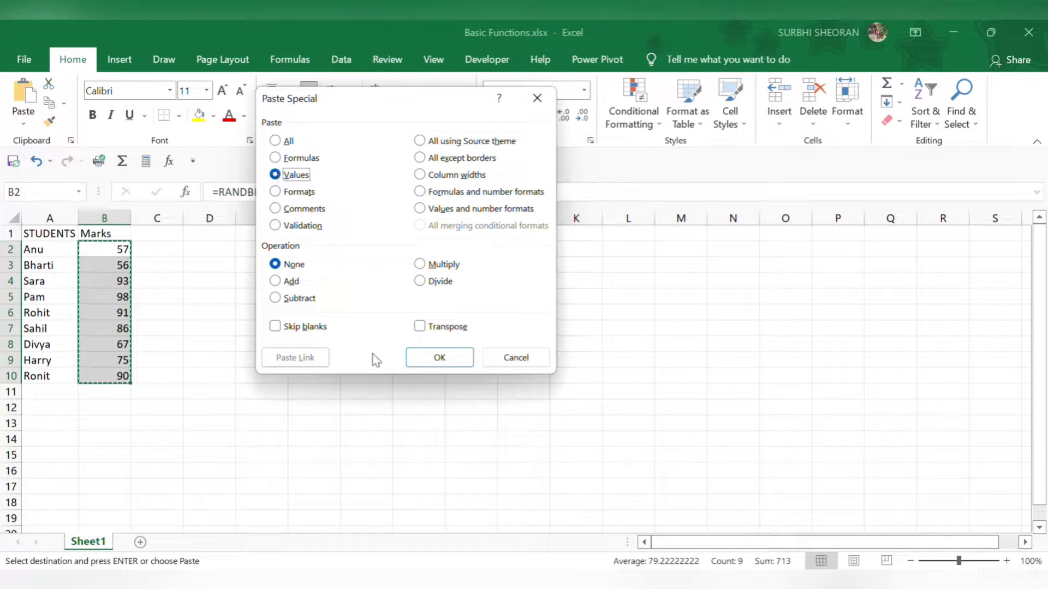
left_click(421, 361)
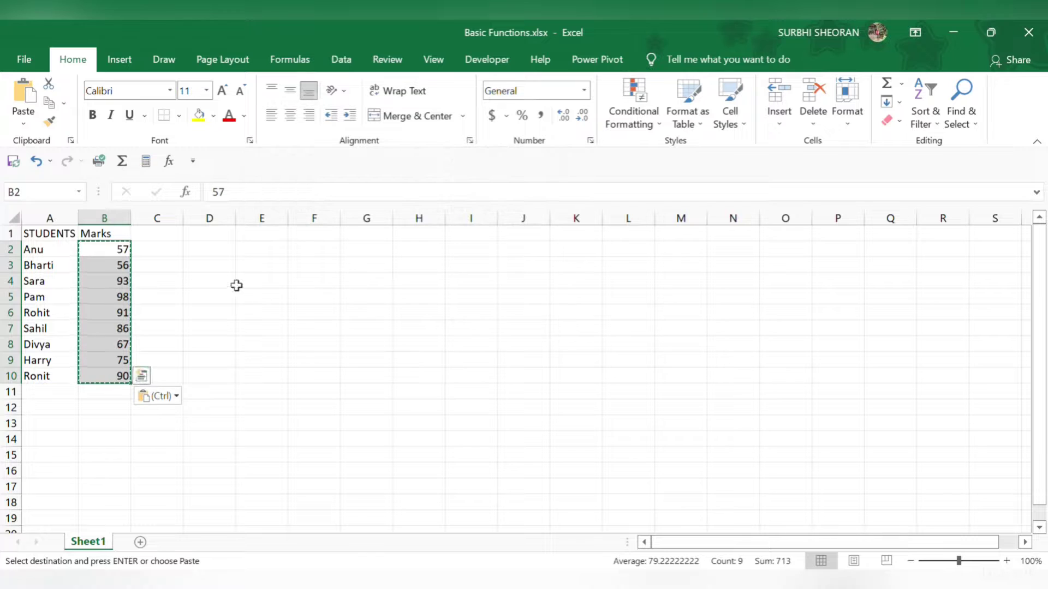
left_click(162, 254)
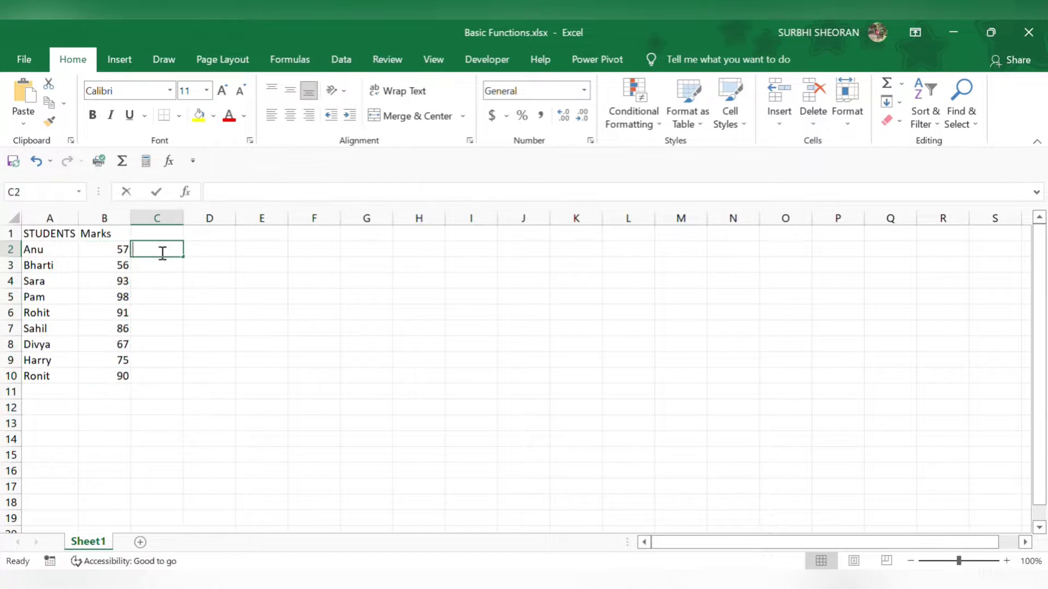
double_click(173, 253)
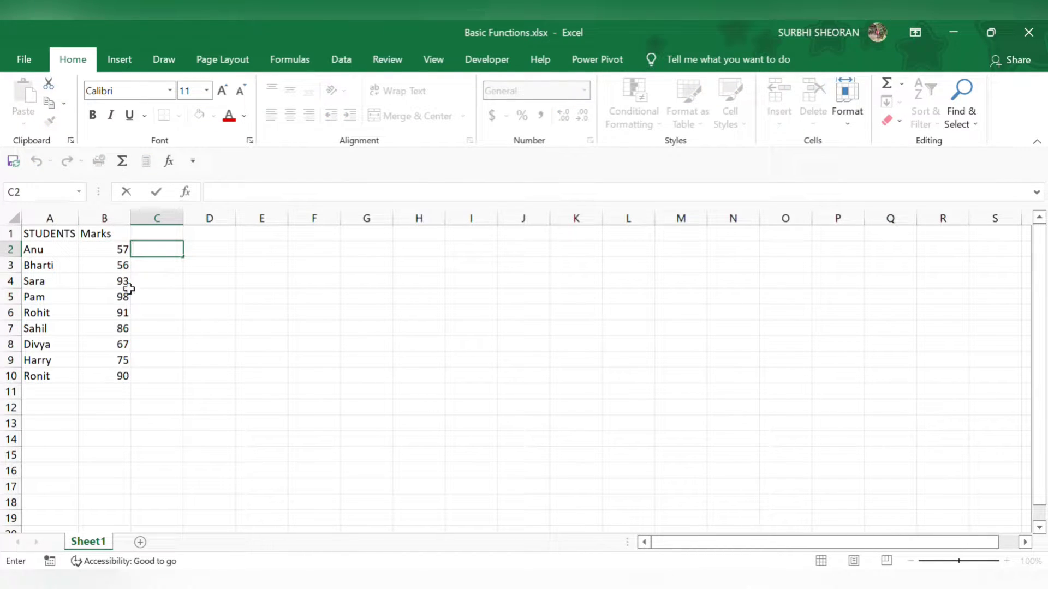
Step: Fill the fixed mark from B2 down into B3, and set the mark in B3 to 56
left_click(118, 252)
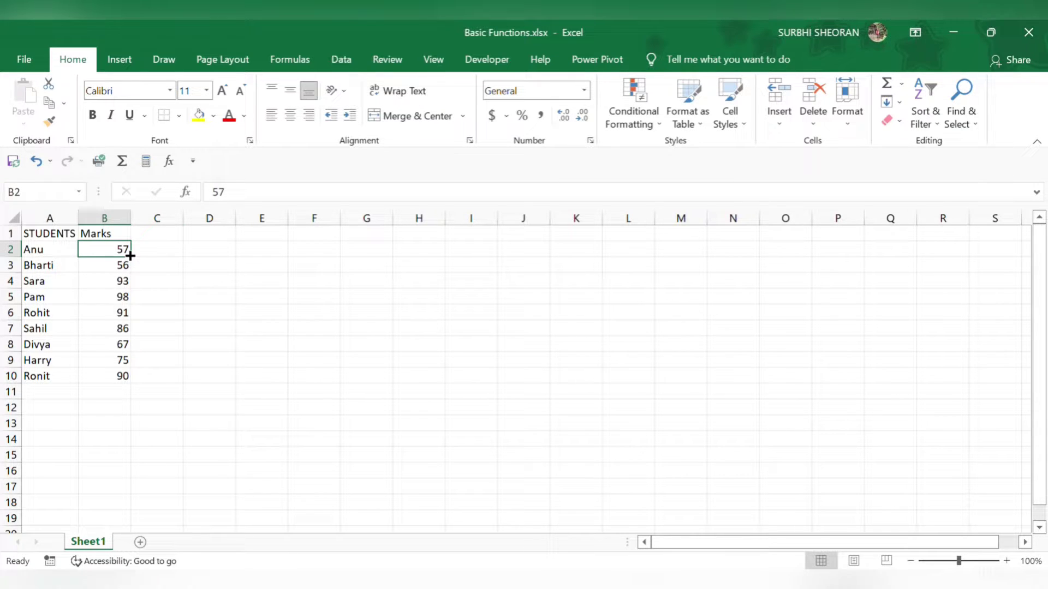
left_click_drag(130, 256, 131, 274)
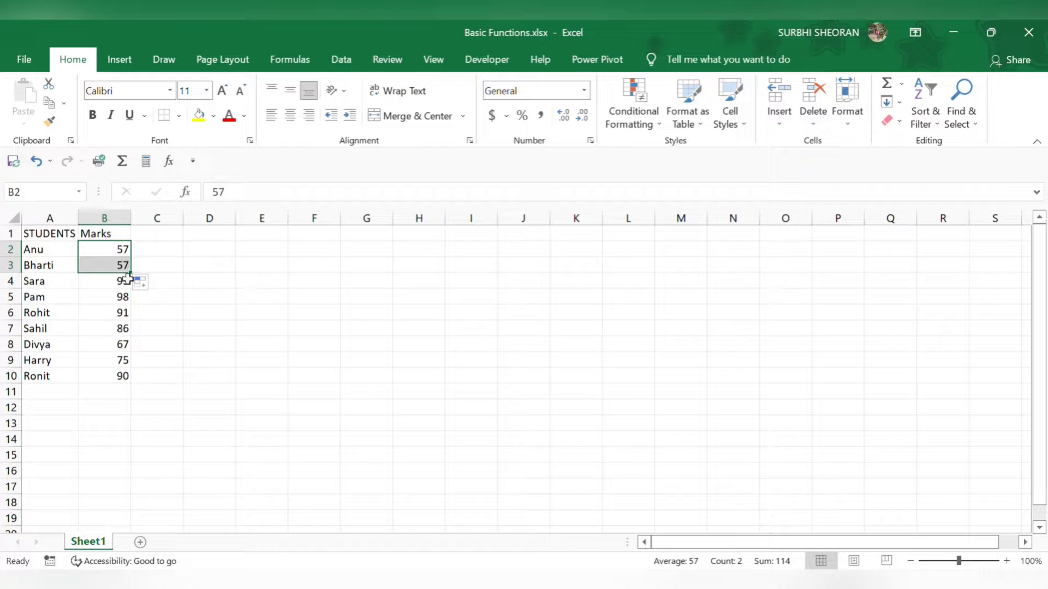
left_click(120, 264)
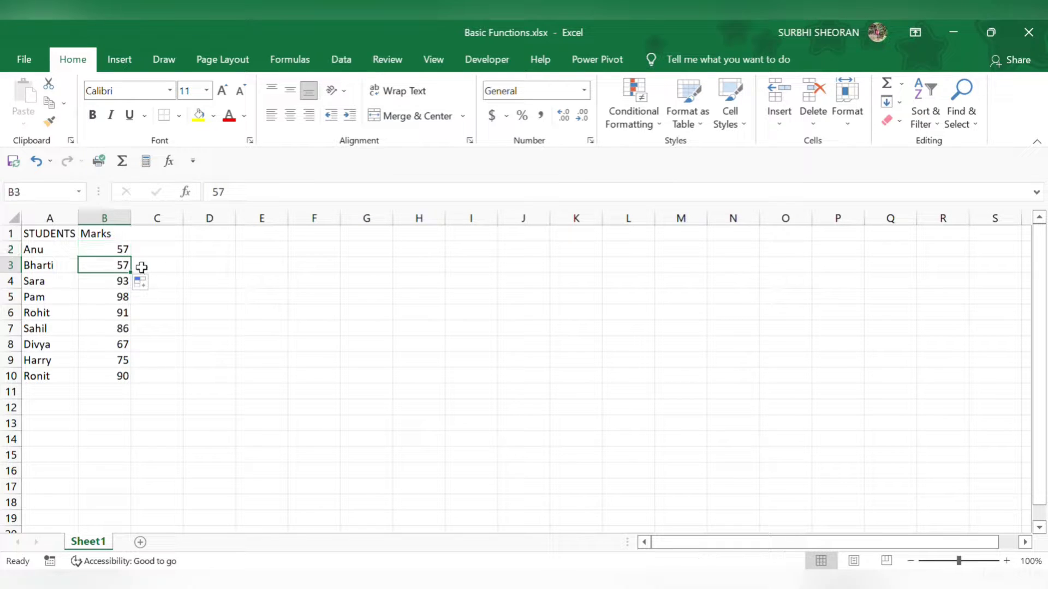
double_click(120, 264)
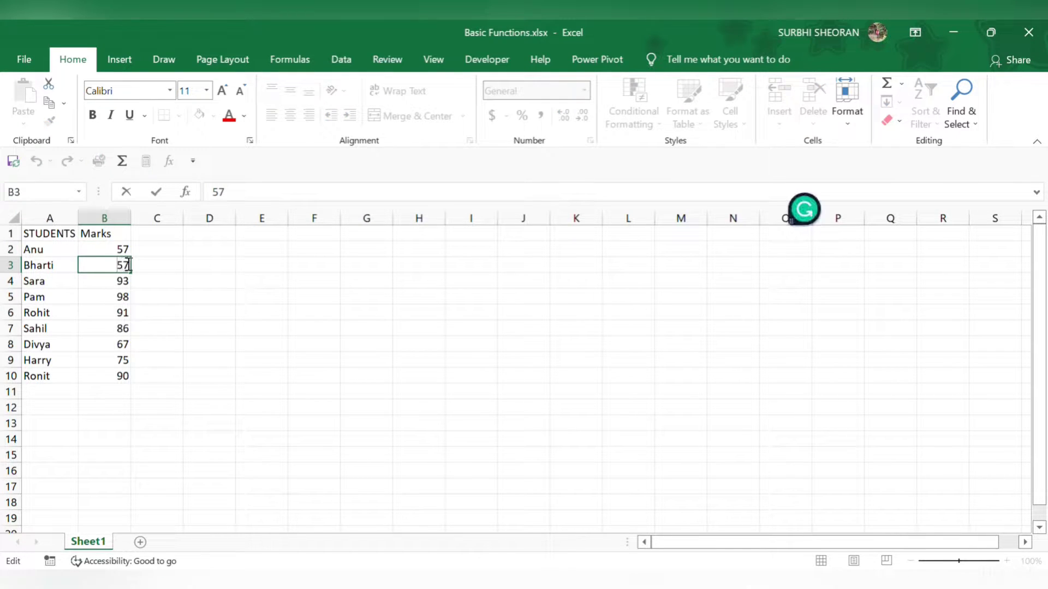
key("BackSpace")
type("6")
Step: Enter the formula =RAND() in cell C2 to generate a random decimal between 0 and 1
left_click(144, 247)
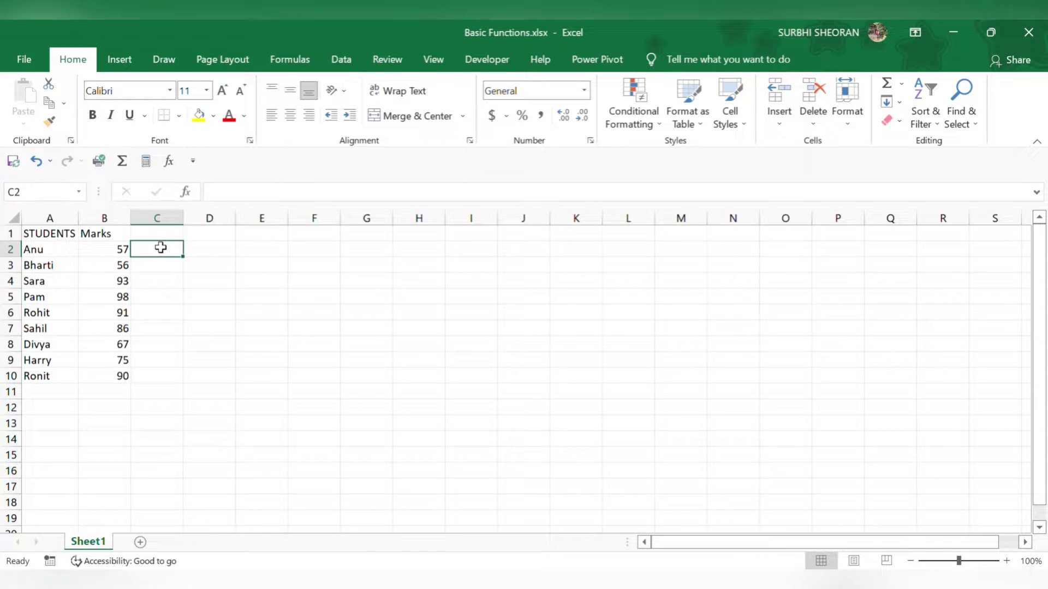
type("=rand")
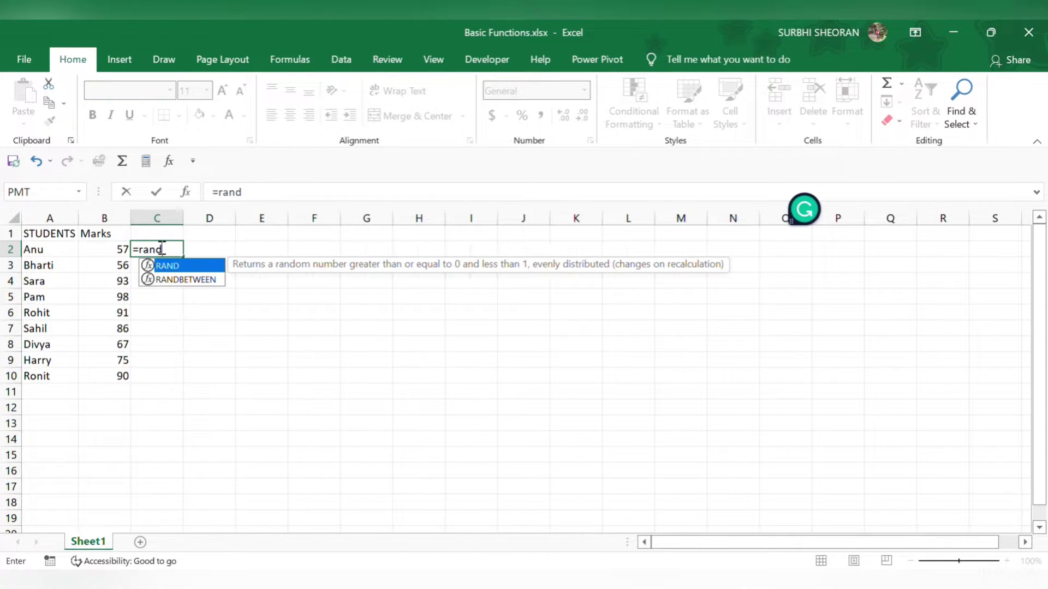
double_click(176, 267)
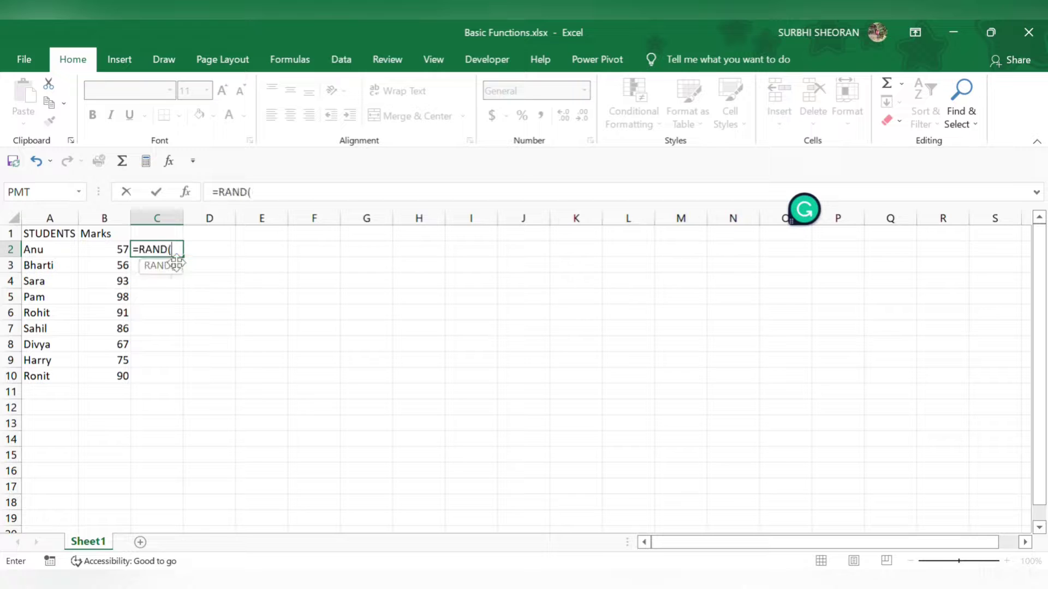
type(")")
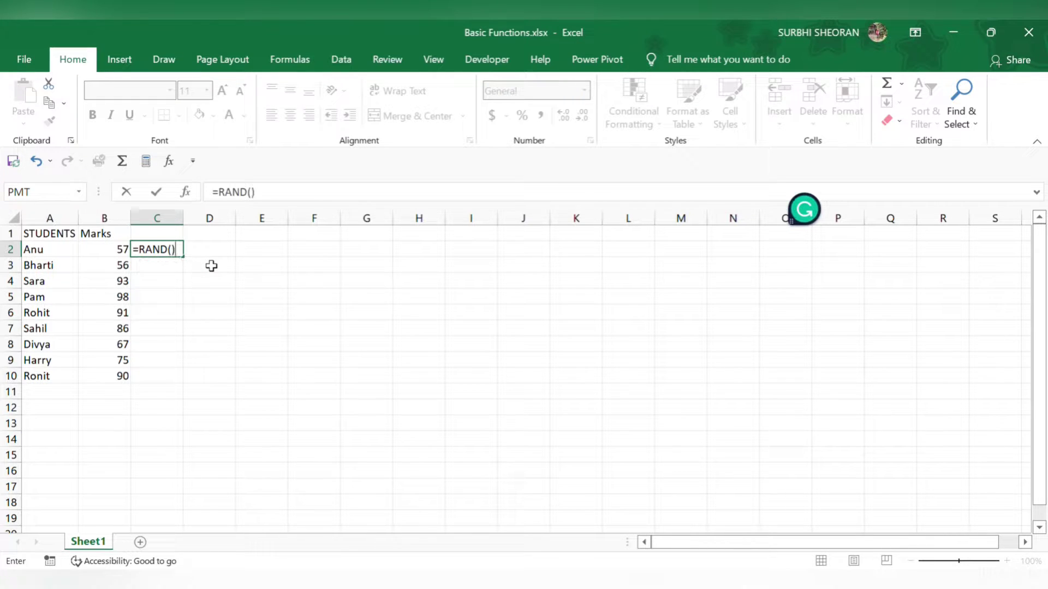
key("Return")
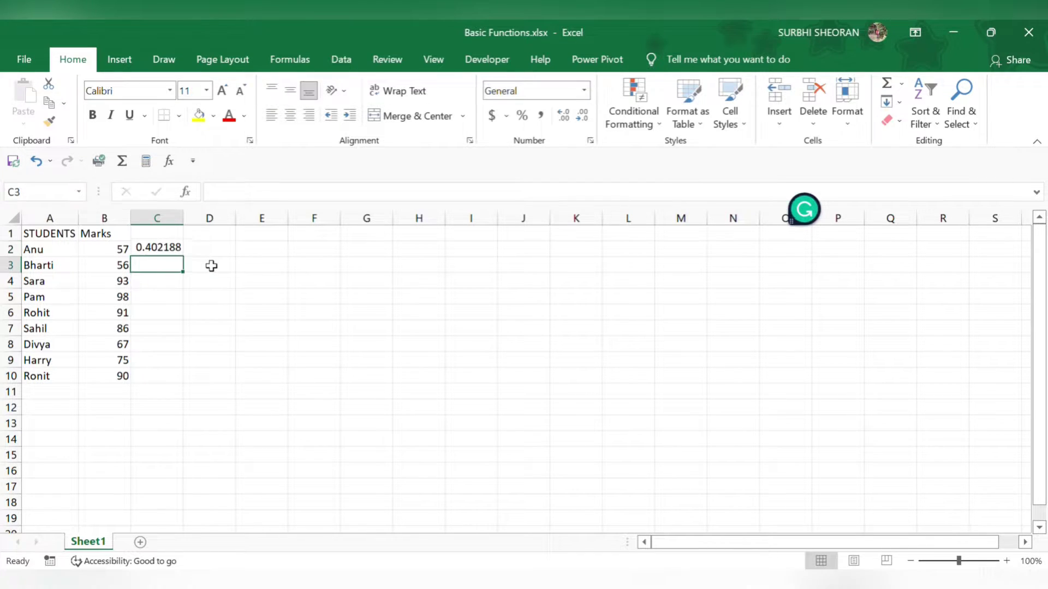
Step: Fill the RAND formula from C2 down to C10, and refill it down to C6 to regenerate the random decimals
left_click(175, 249)
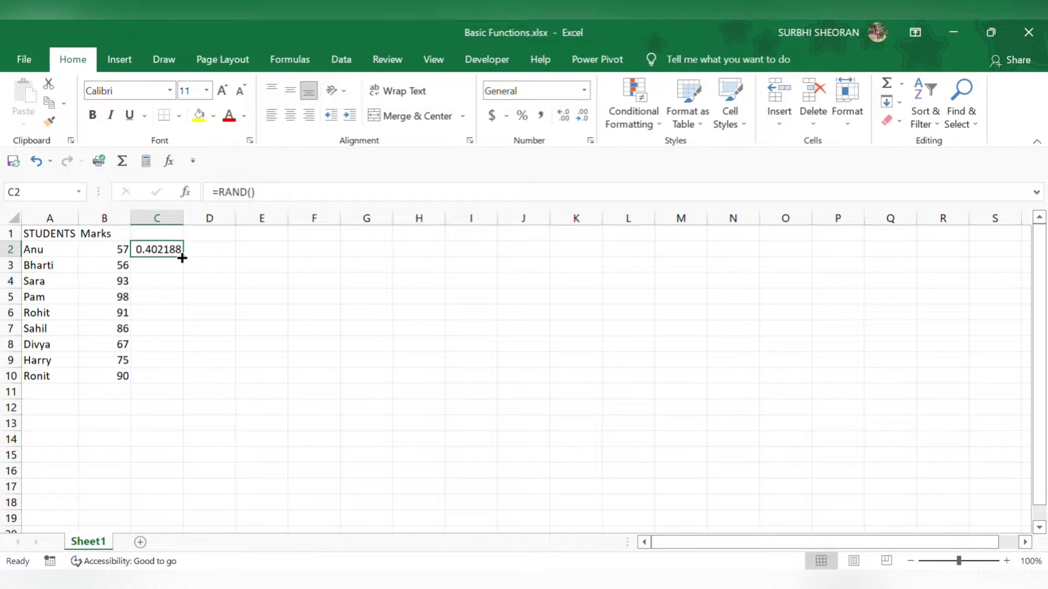
left_click_drag(182, 258, 185, 384)
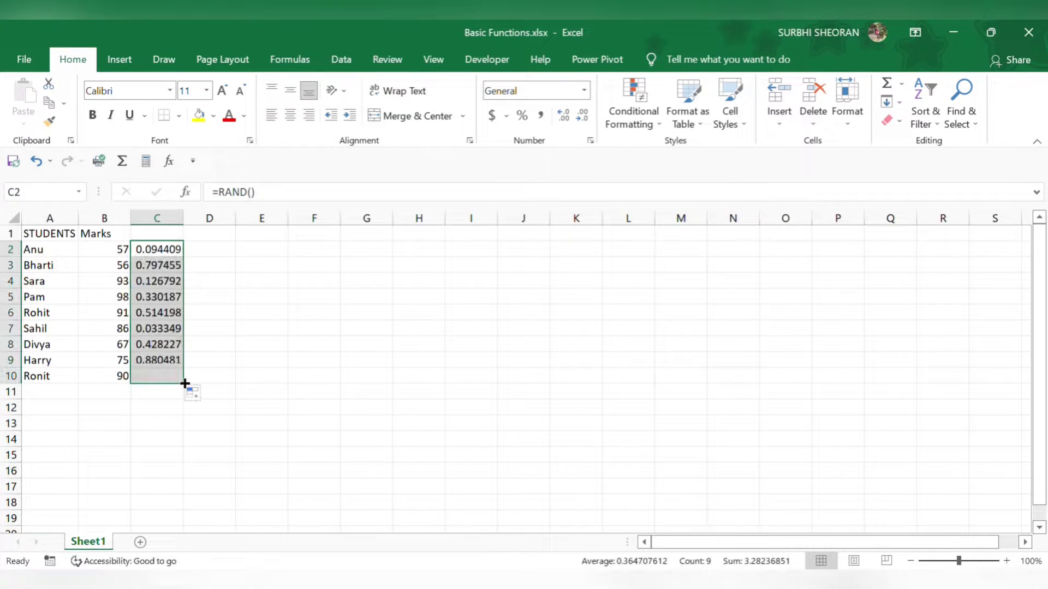
left_click(208, 267)
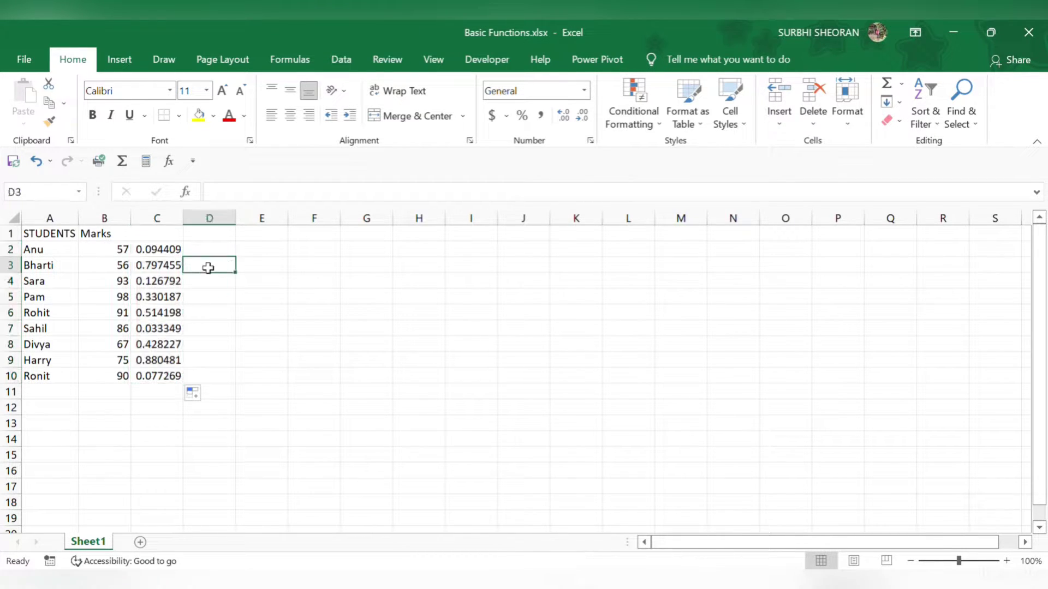
left_click(164, 252)
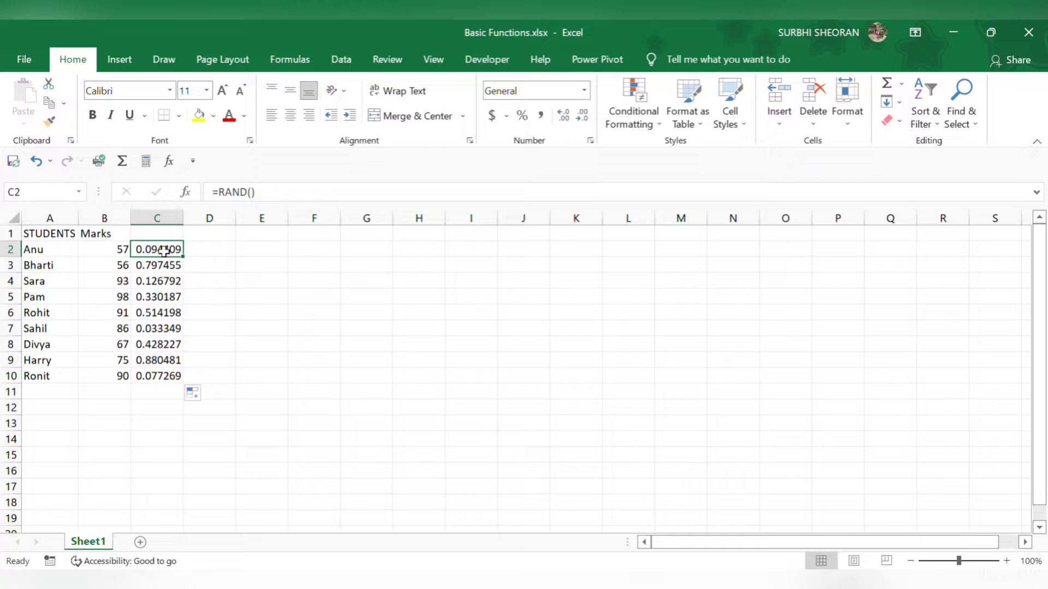
left_click_drag(184, 257, 184, 315)
Step: Replace the RAND formulas in C2:C10 with fixed numbers by copying them and using Paste Special with Values in place
left_click_drag(163, 255, 164, 377)
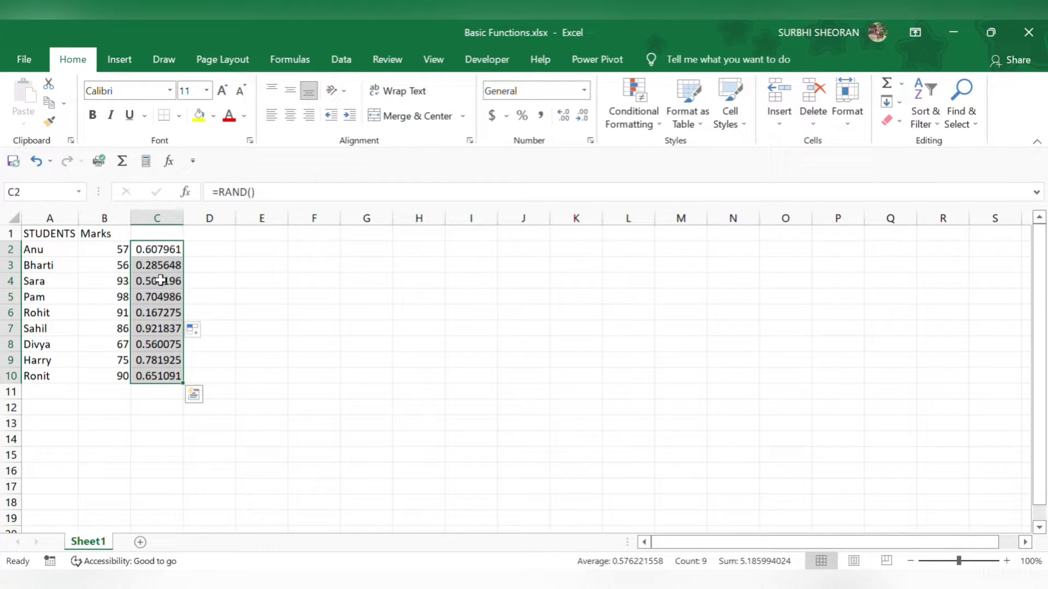
key("ctrl+c")
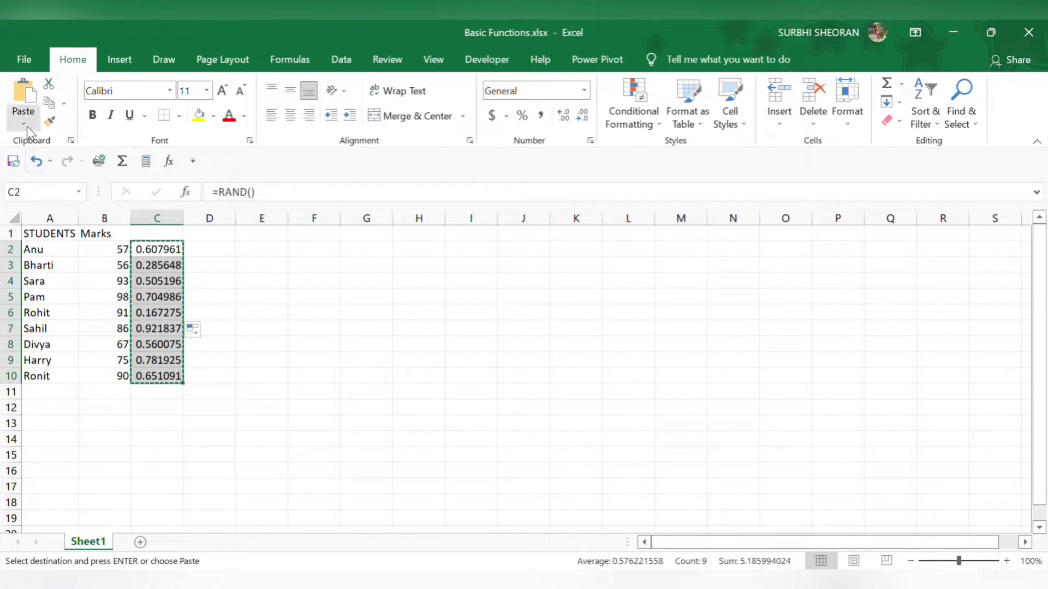
left_click(27, 126)
left_click(40, 299)
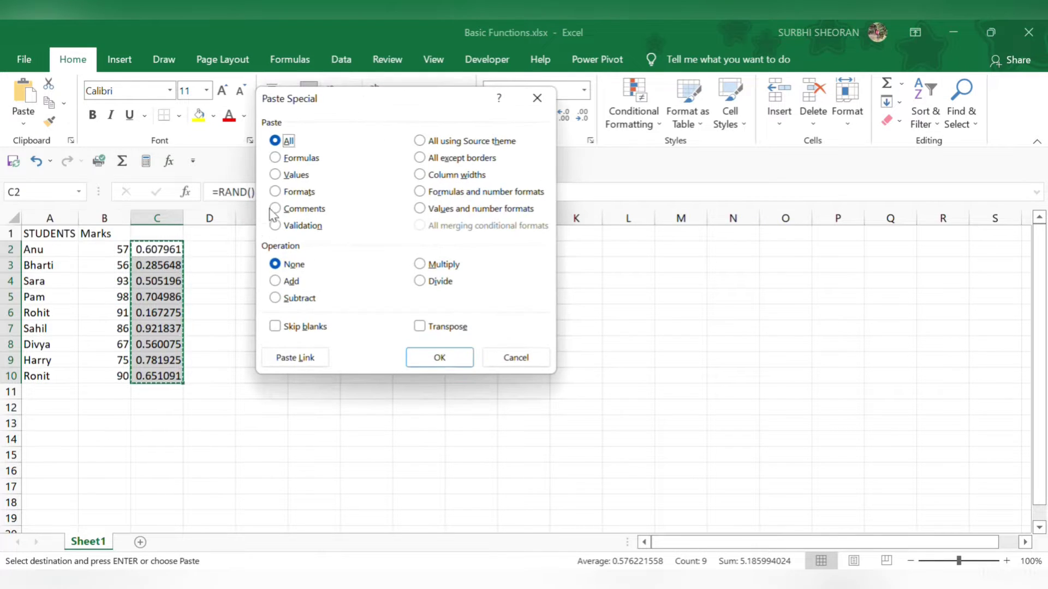
left_click(276, 175)
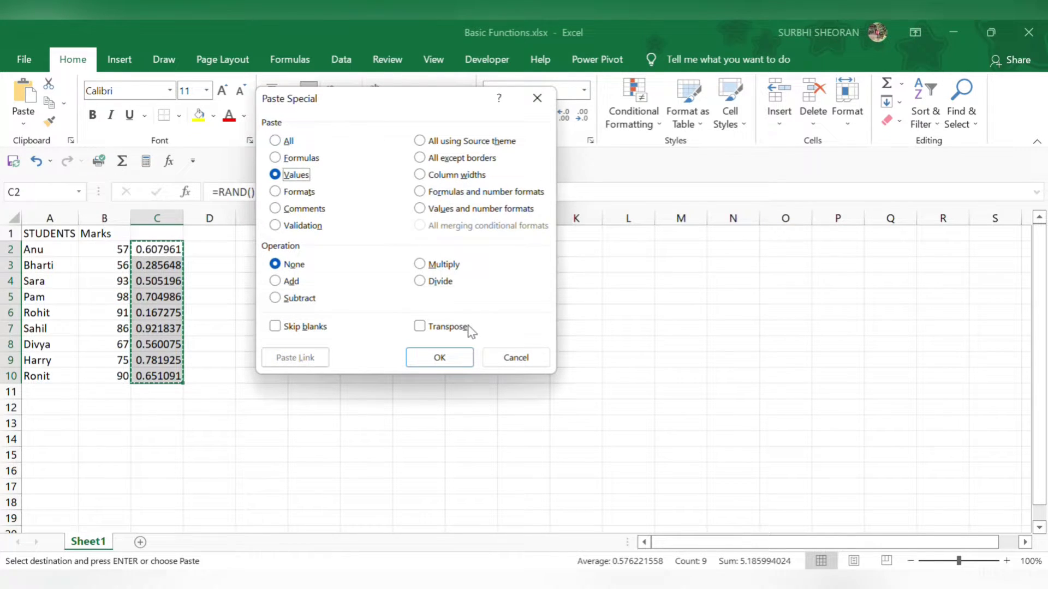
left_click(441, 358)
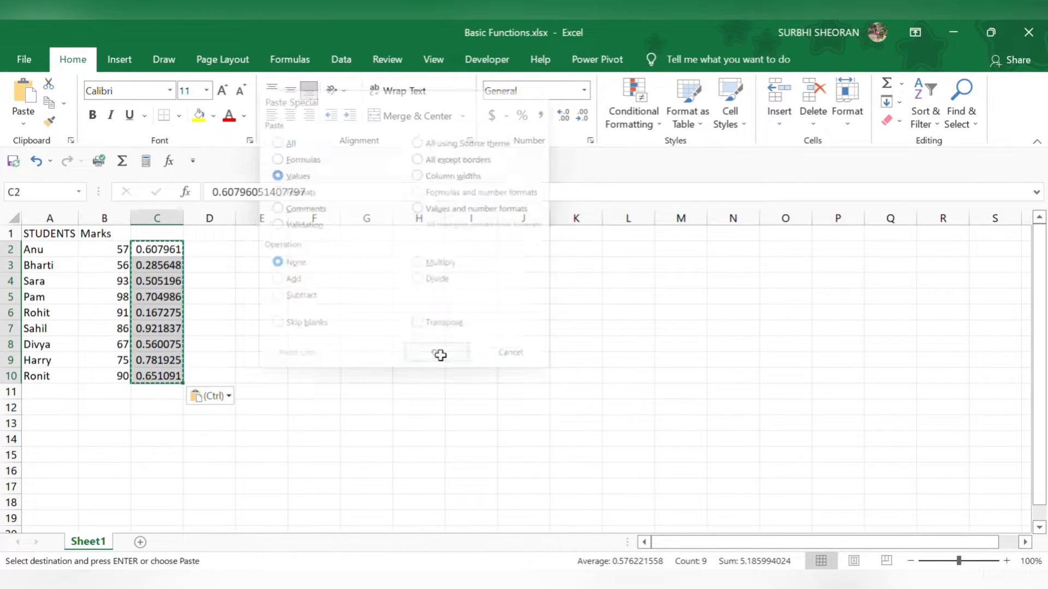
double_click(214, 250)
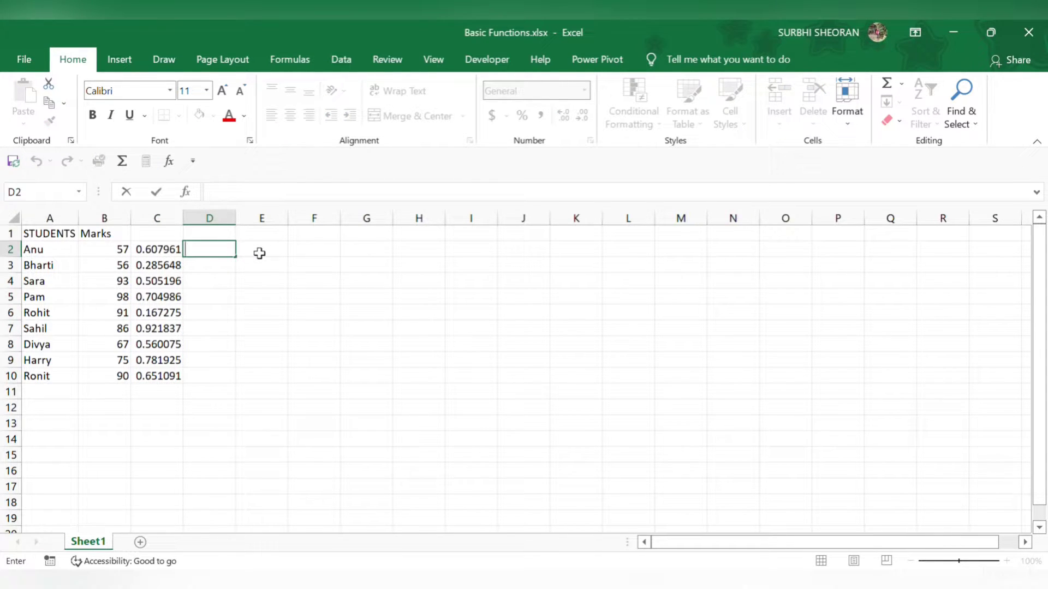
Step: Enter the label SUM in cell E2
left_click(259, 252)
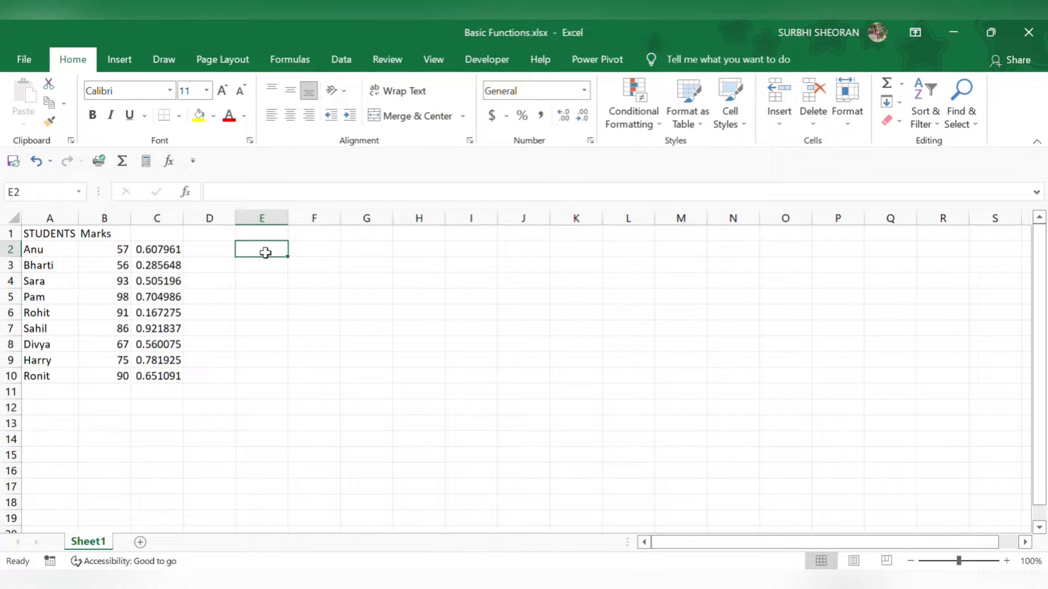
type("SUM")
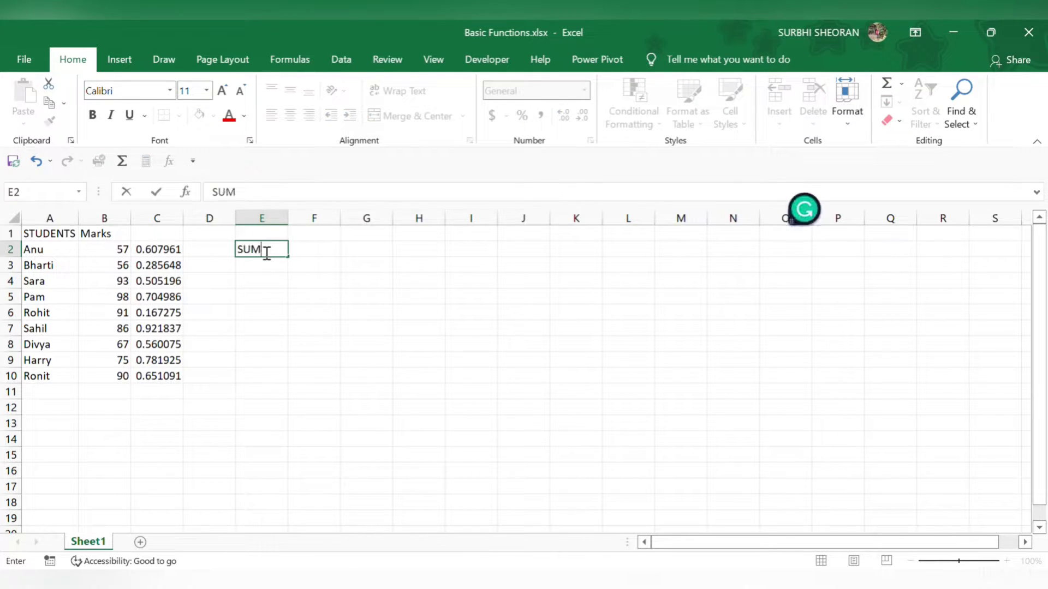
key("Tab")
Step: Total all students' marks in cell F2 with the formula =SUM(B2:B10)
type("=")
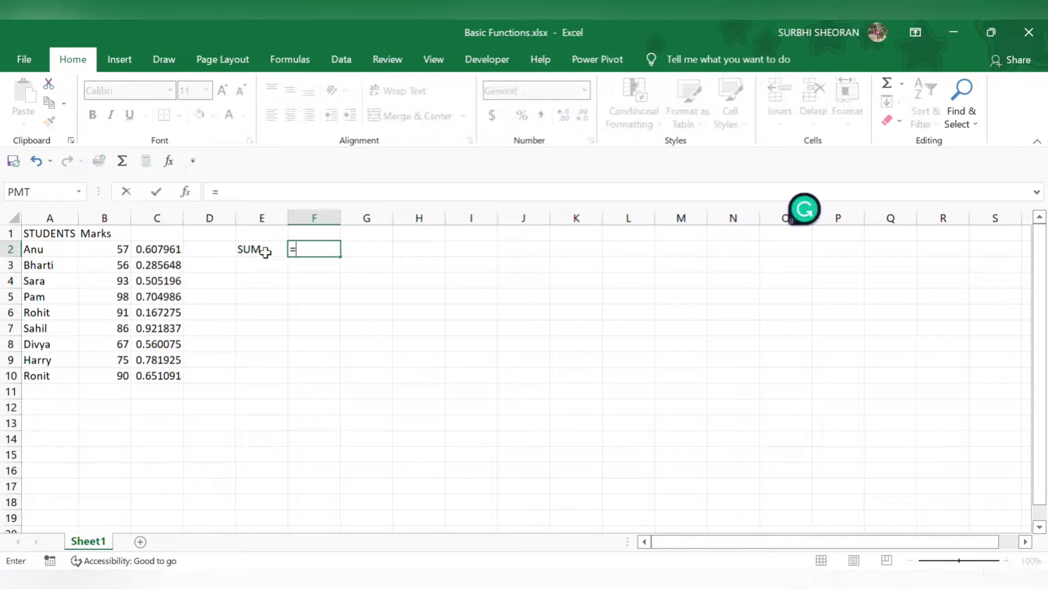
type("sum")
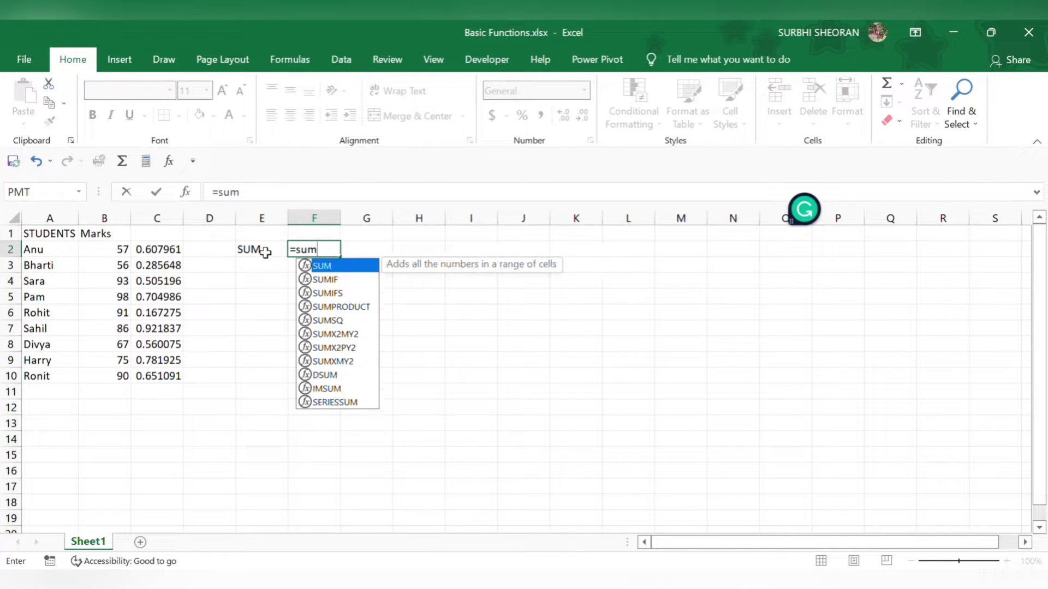
double_click(322, 267)
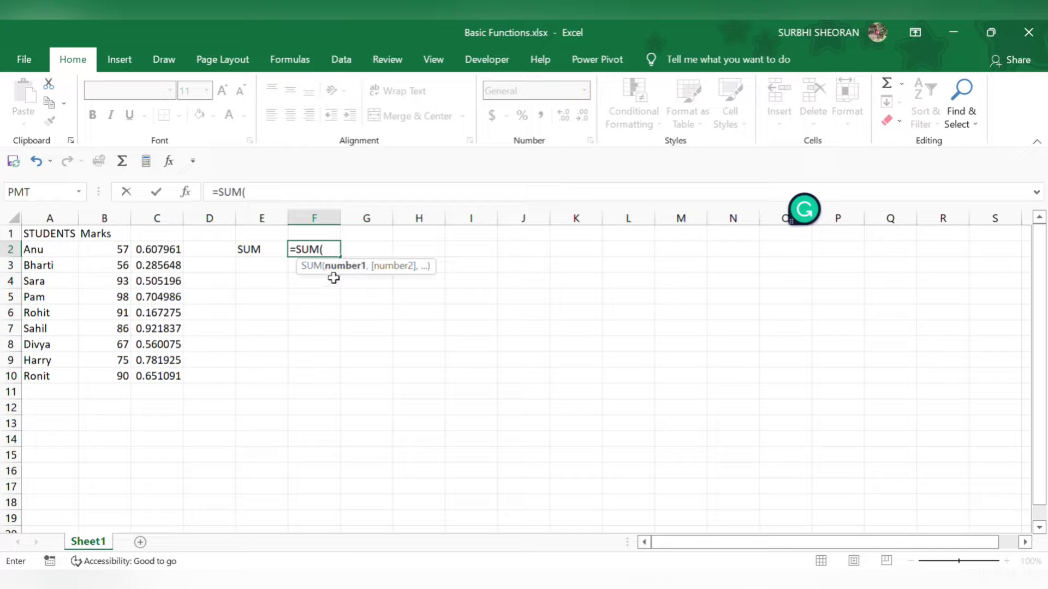
left_click(116, 251)
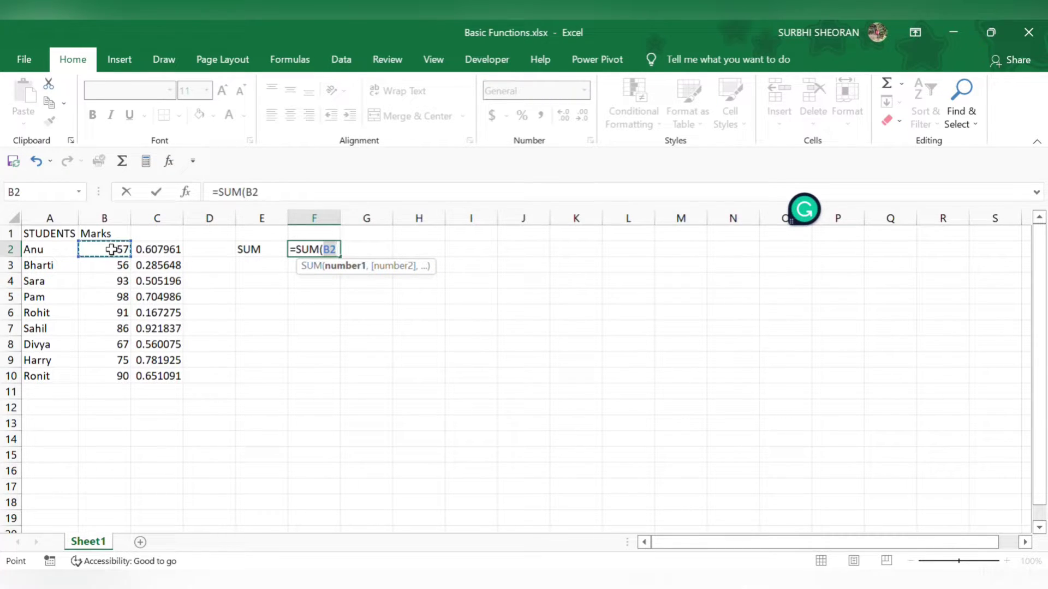
left_click_drag(112, 250, 112, 376)
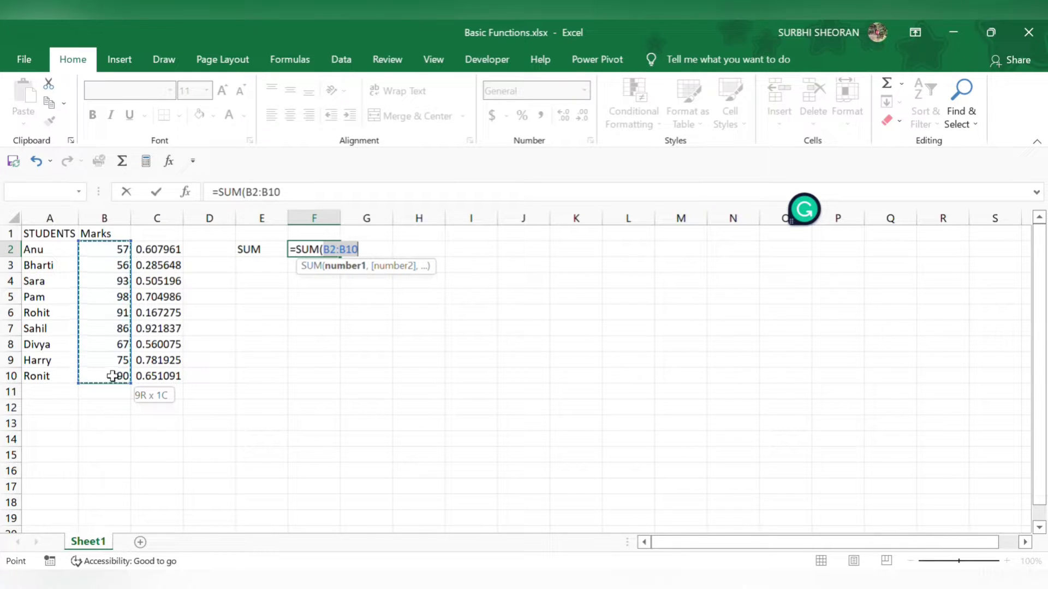
left_click(115, 248)
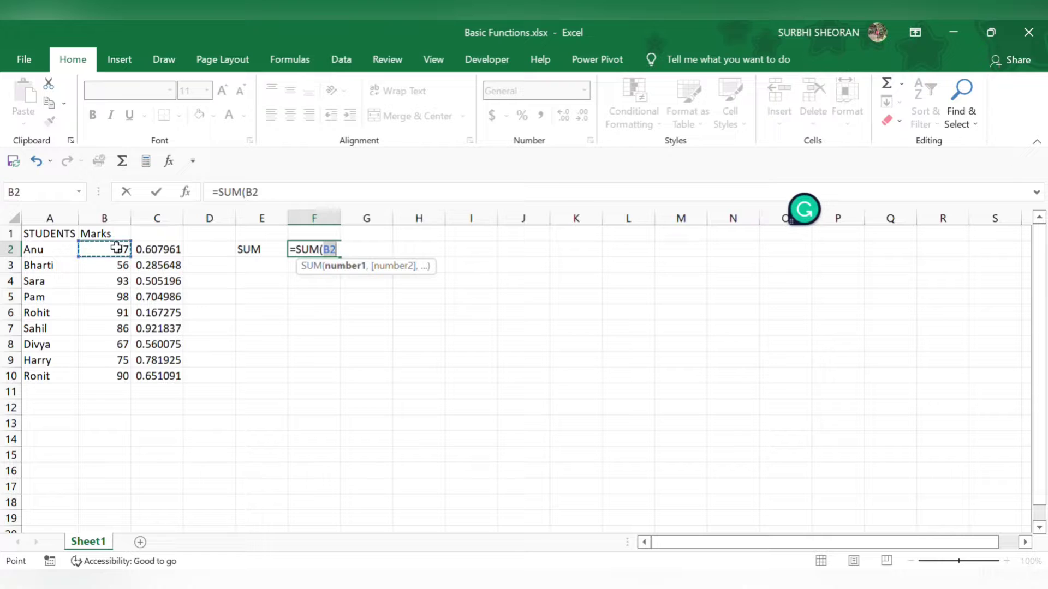
left_click(114, 376, "shift")
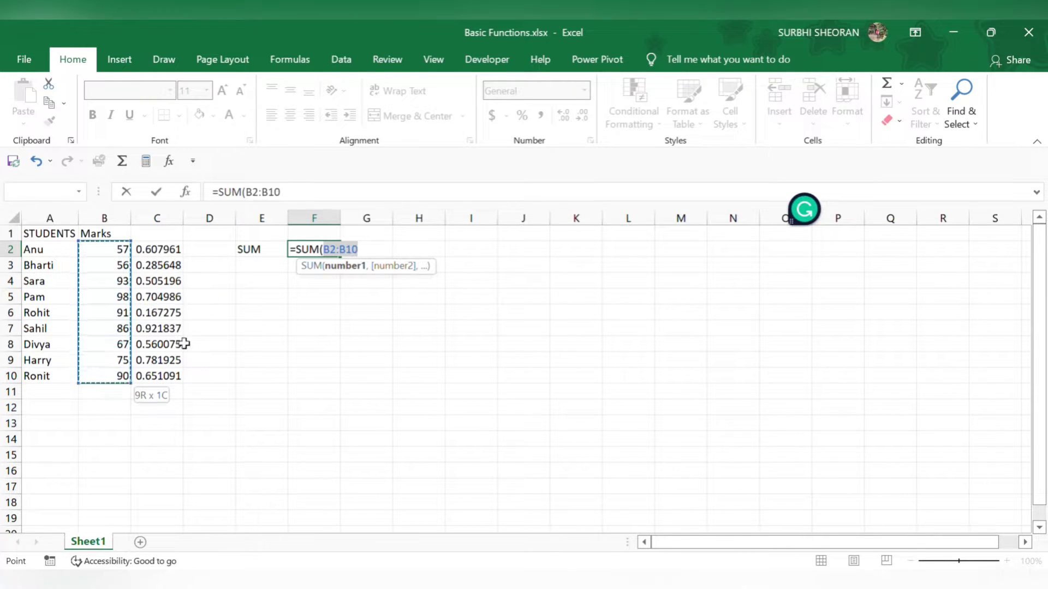
type(")")
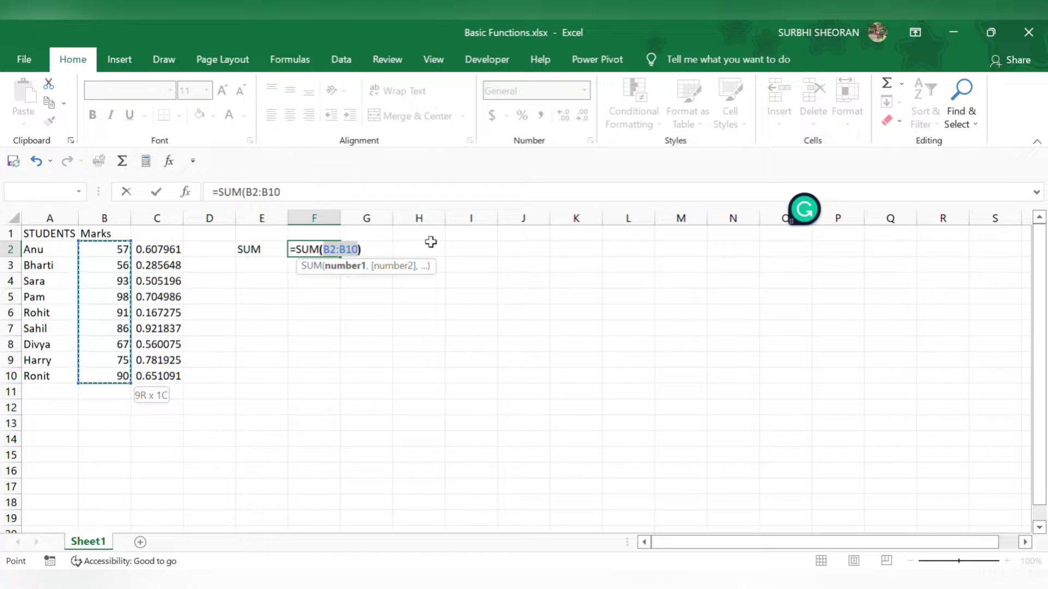
key("Return")
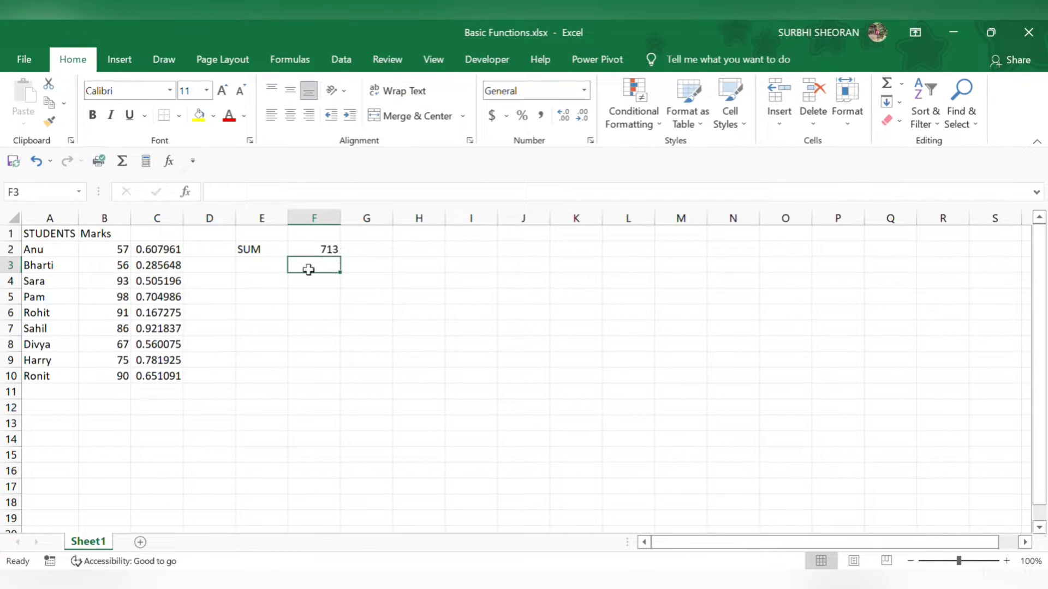
Step: Total the marks in cell F3 by listing each cell separately with the formula =SUM(B2,B3,B4,B5,B6,B7,B8,B9,B10)
type("=")
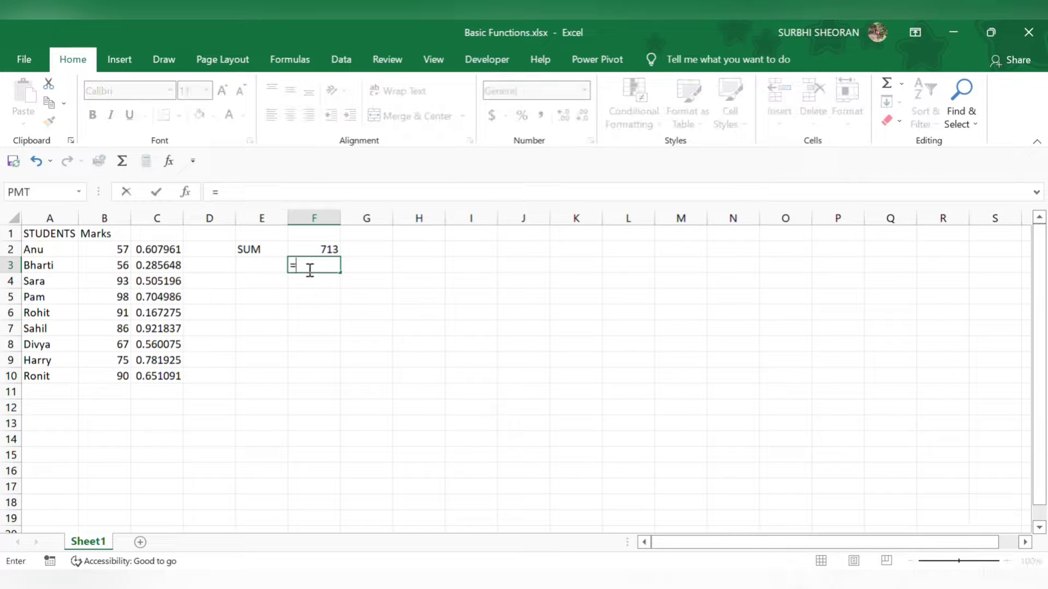
type("su")
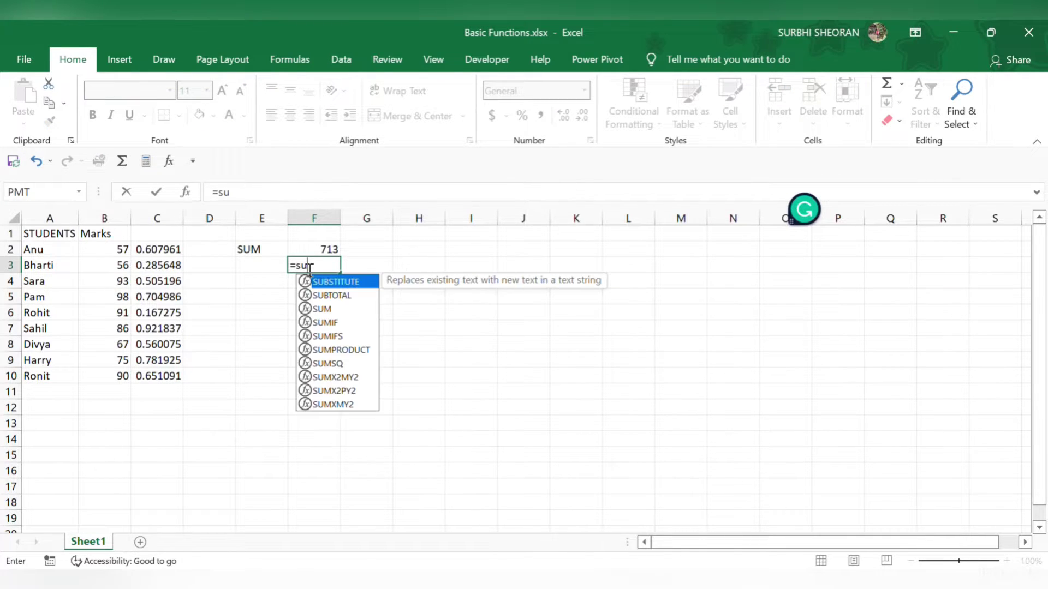
type("m")
double_click(331, 282)
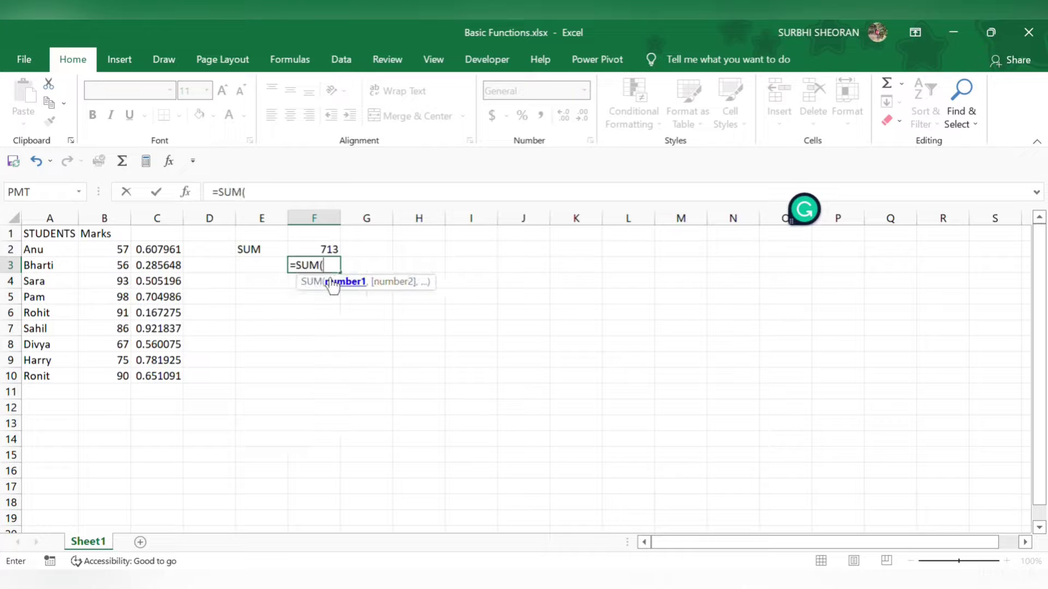
left_click(121, 249)
type(",")
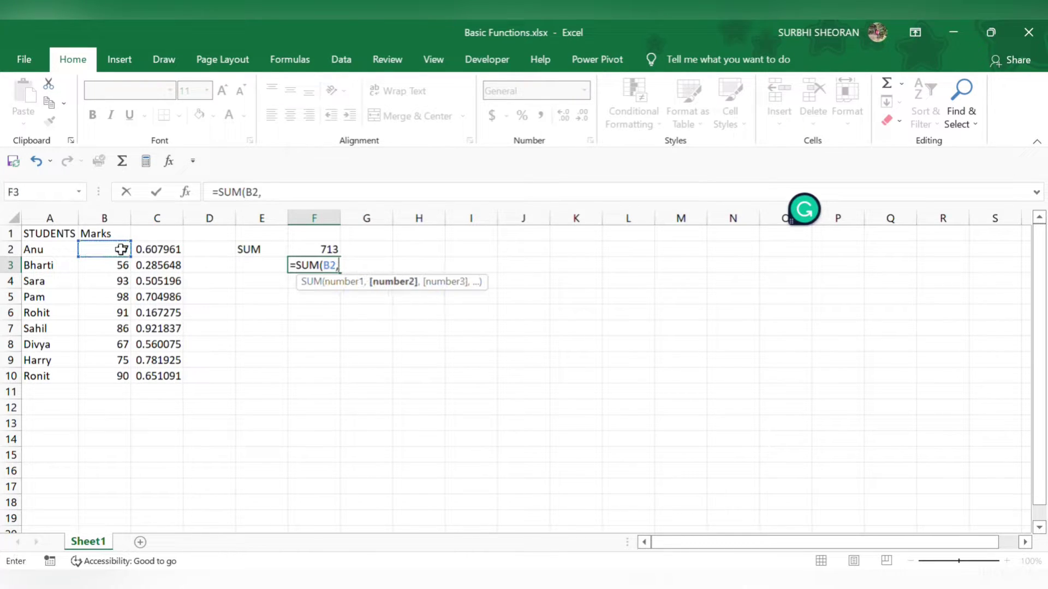
left_click(120, 265)
type(",")
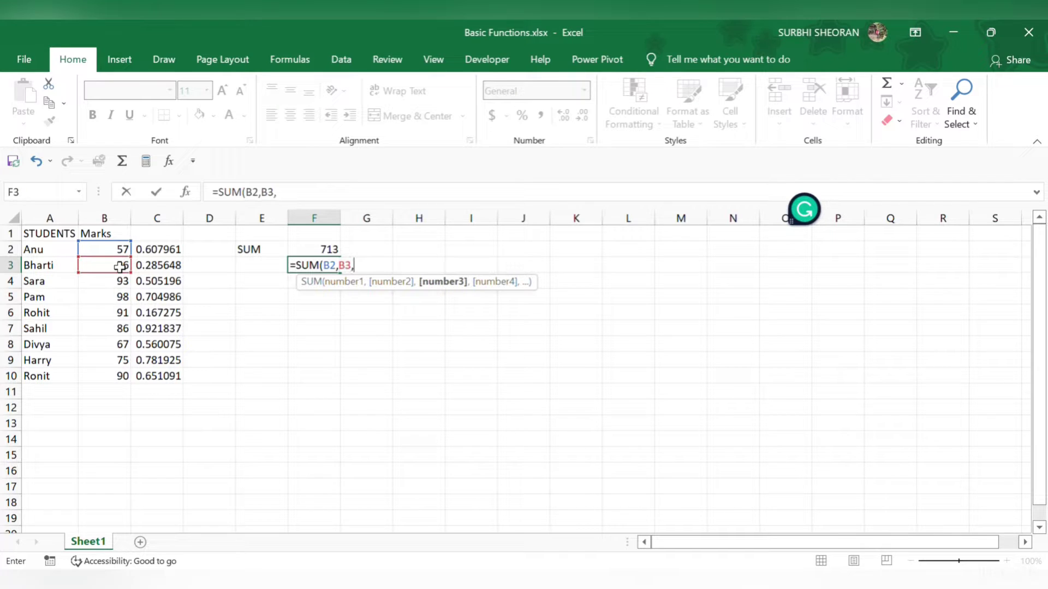
left_click(122, 282)
type(",")
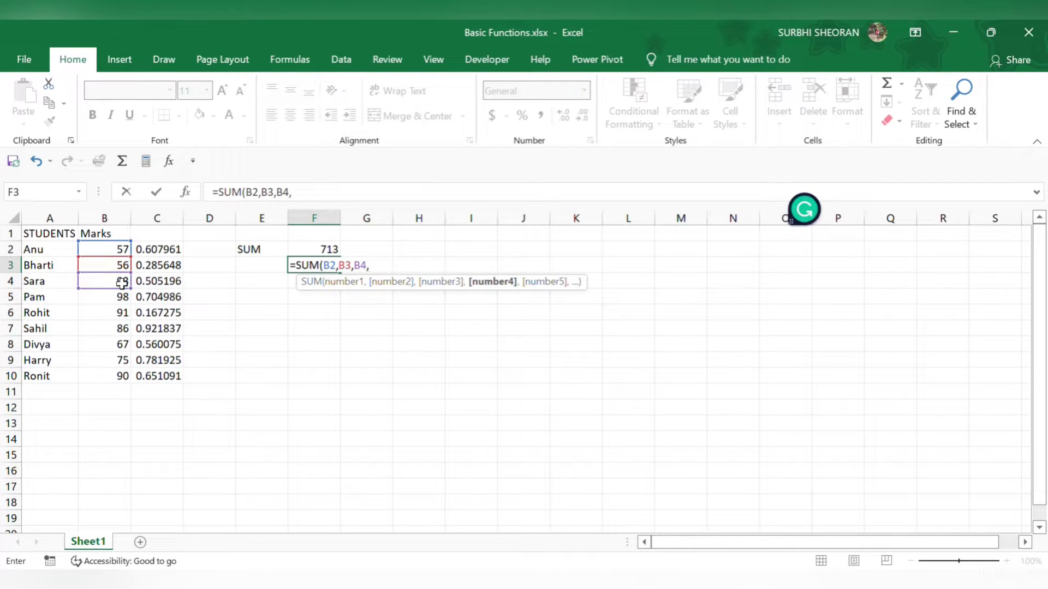
left_click(118, 297)
type(",")
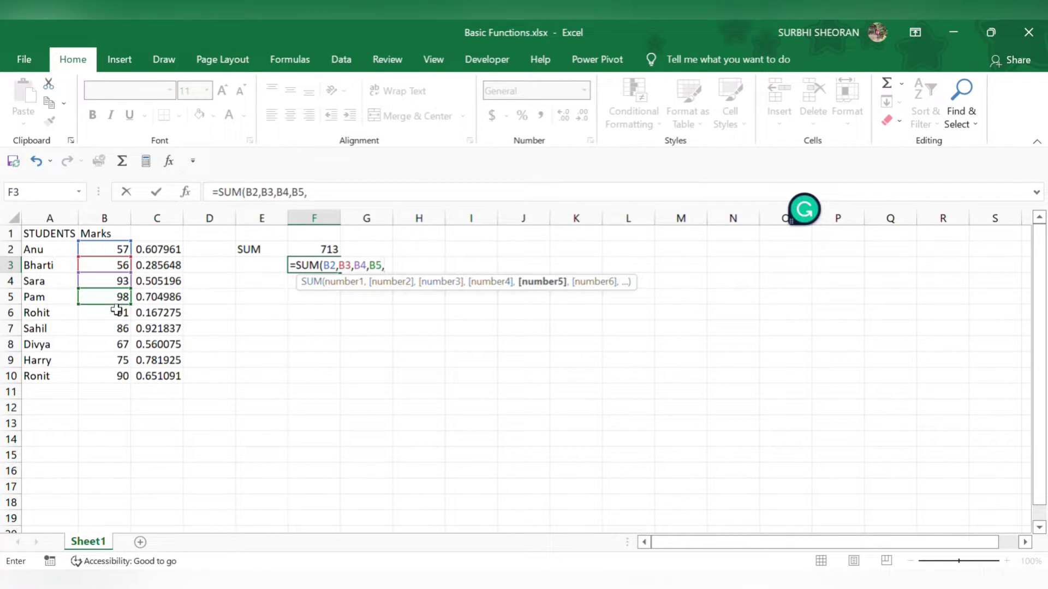
left_click(117, 311)
type(",")
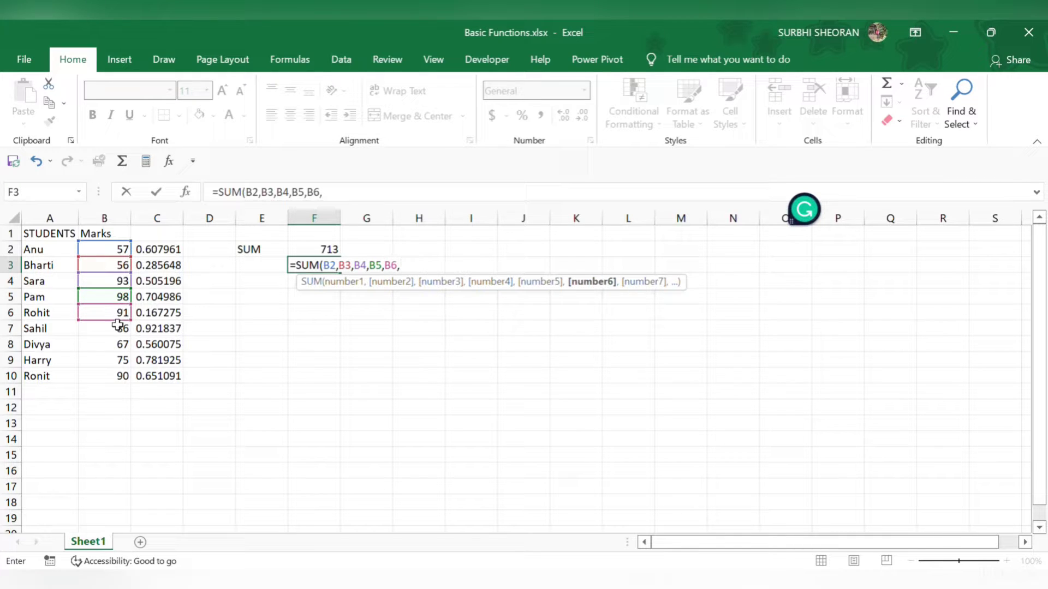
left_click(118, 327)
type(",")
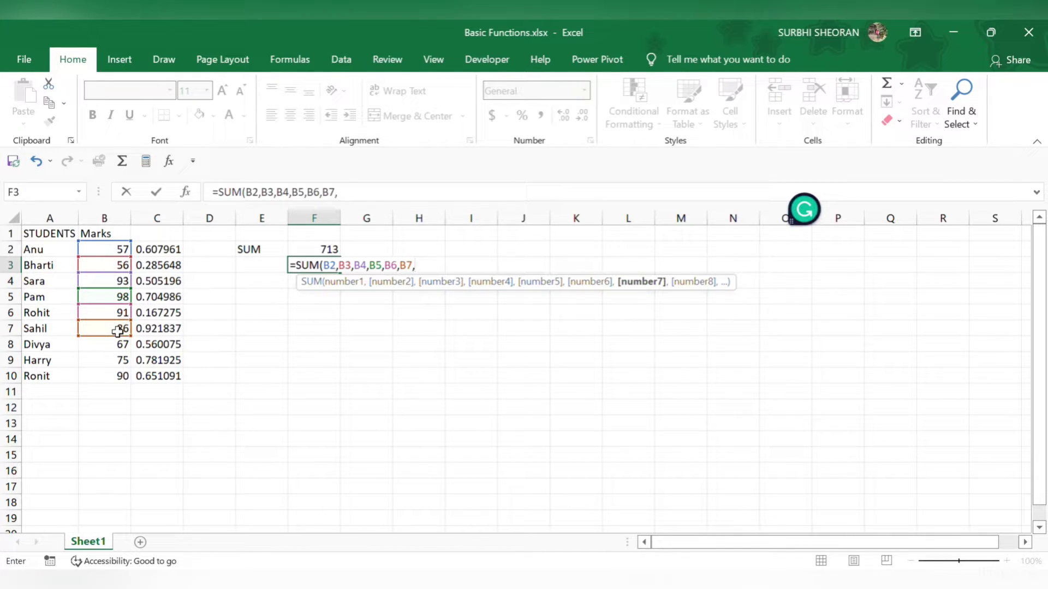
left_click(120, 344)
type(",")
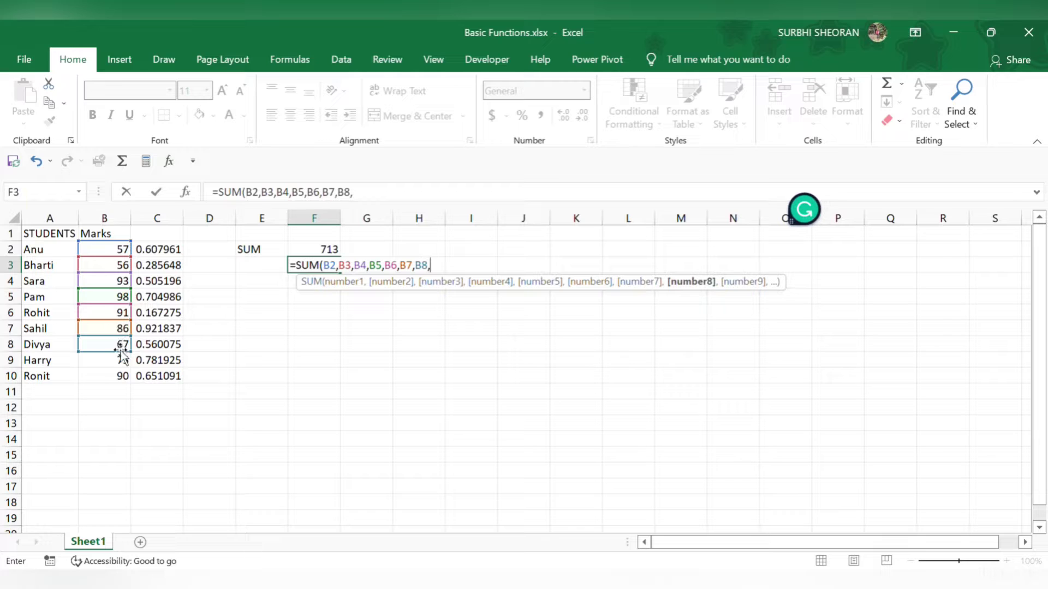
left_click(121, 360)
type(",")
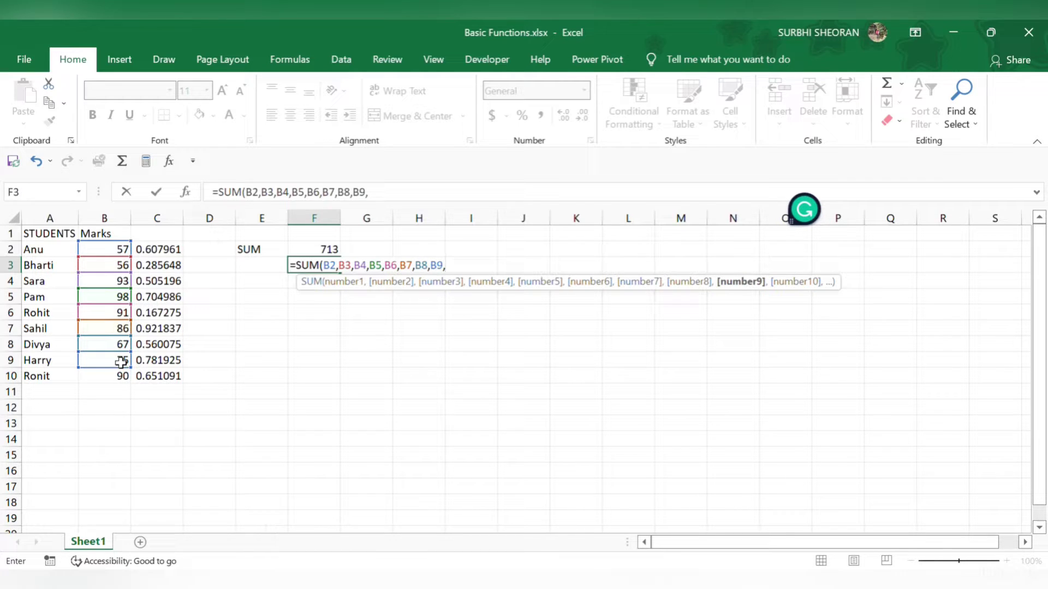
left_click(121, 375)
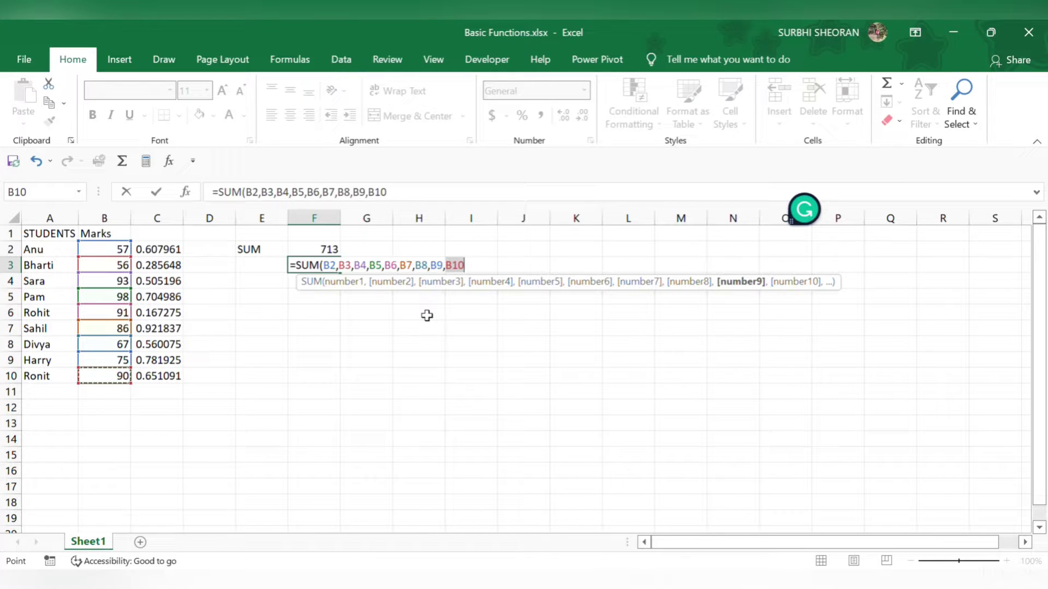
type(")")
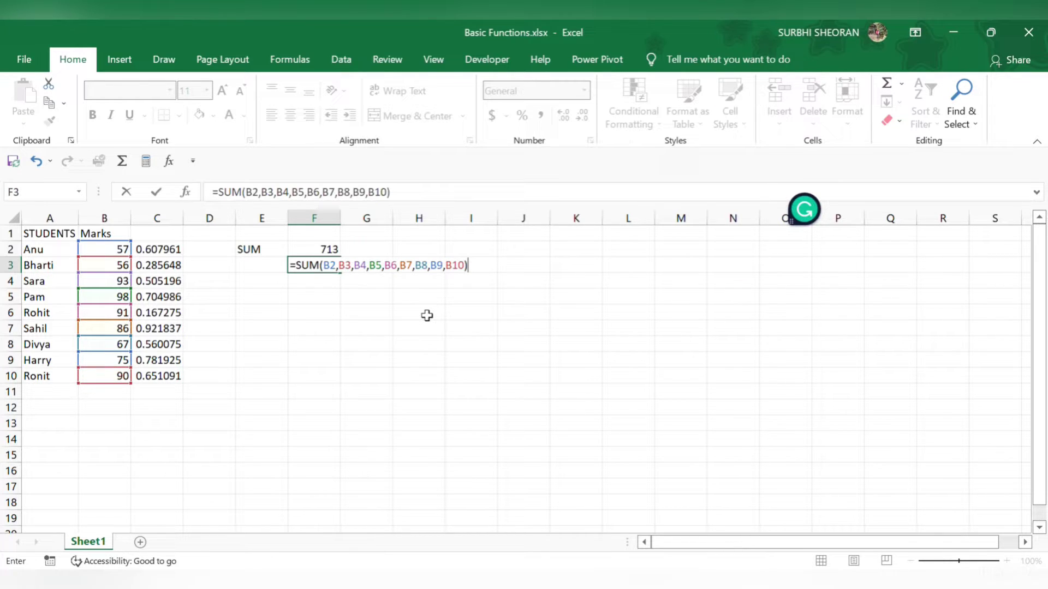
key("Return")
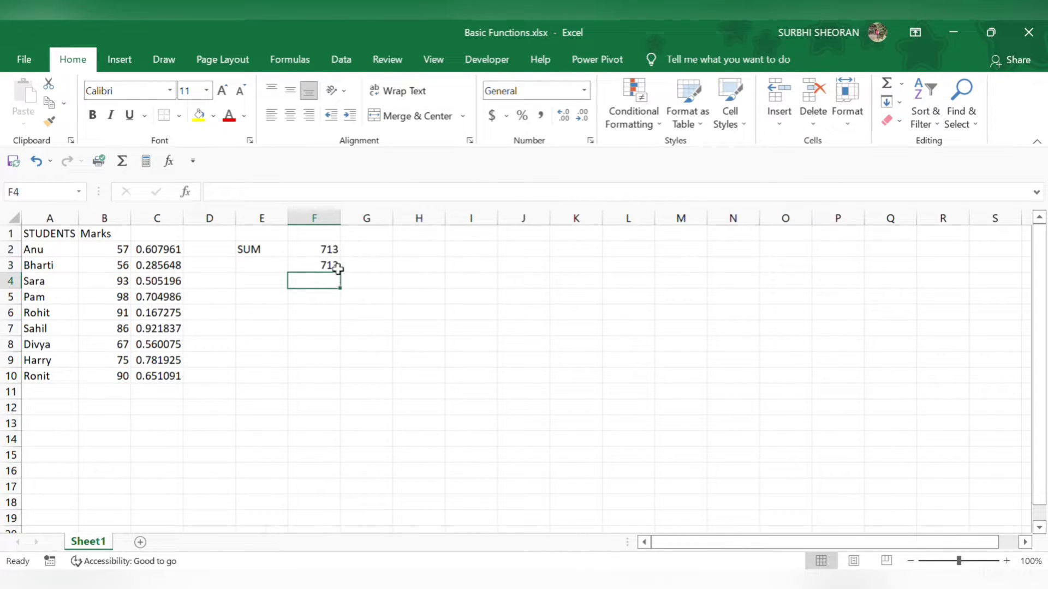
left_click(325, 250)
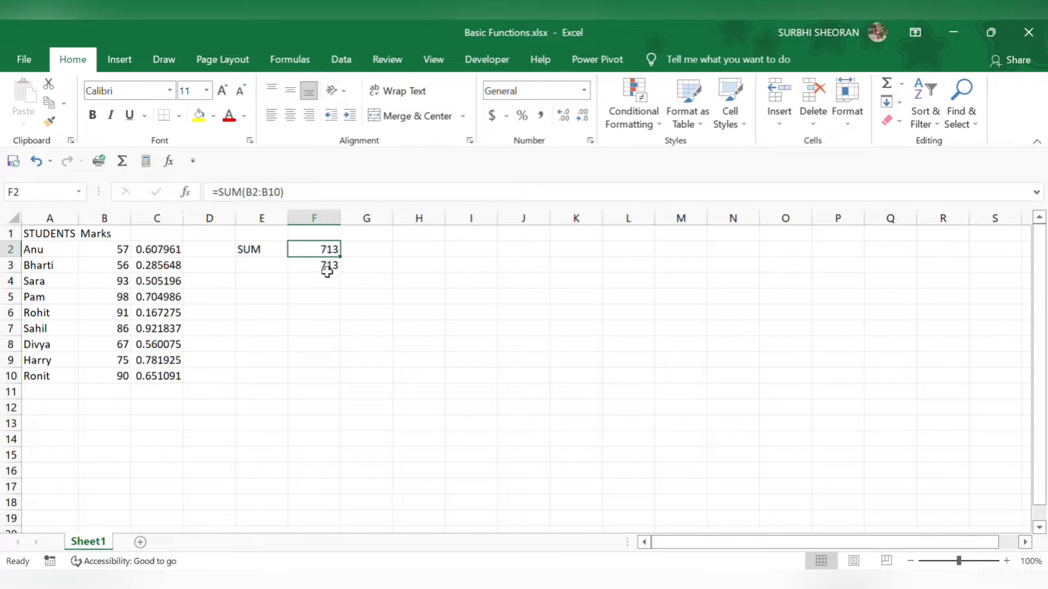
Step: Enter the label AVERAGE in cell E4
left_click(262, 283)
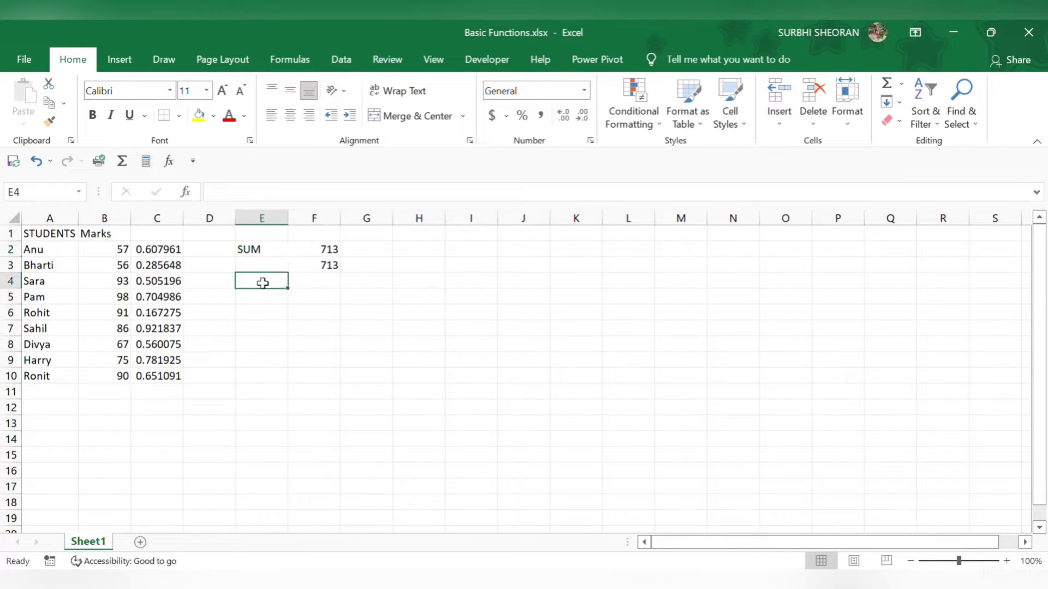
type("A")
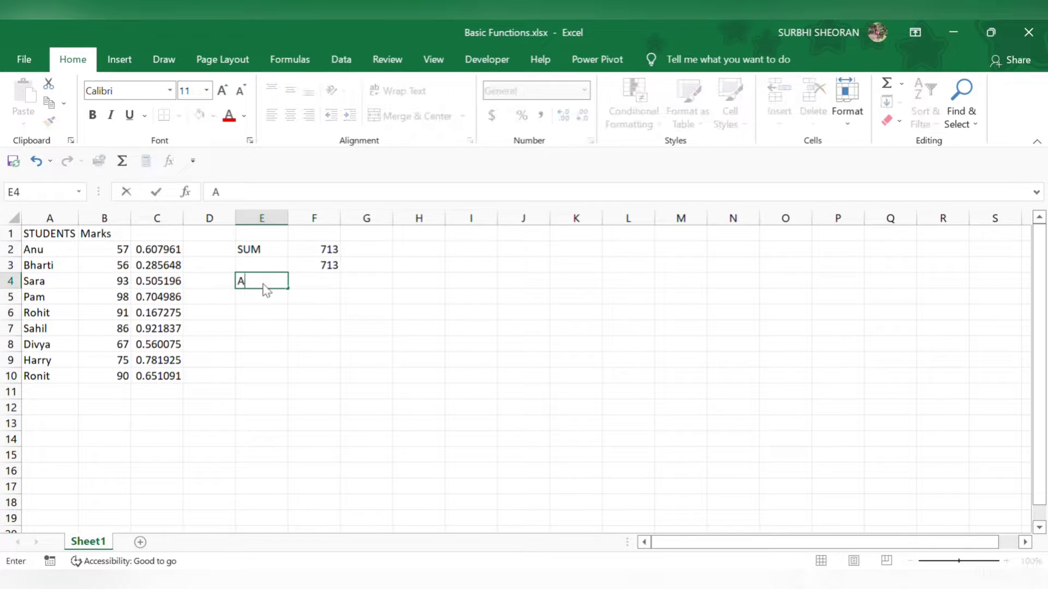
type("VERAGE")
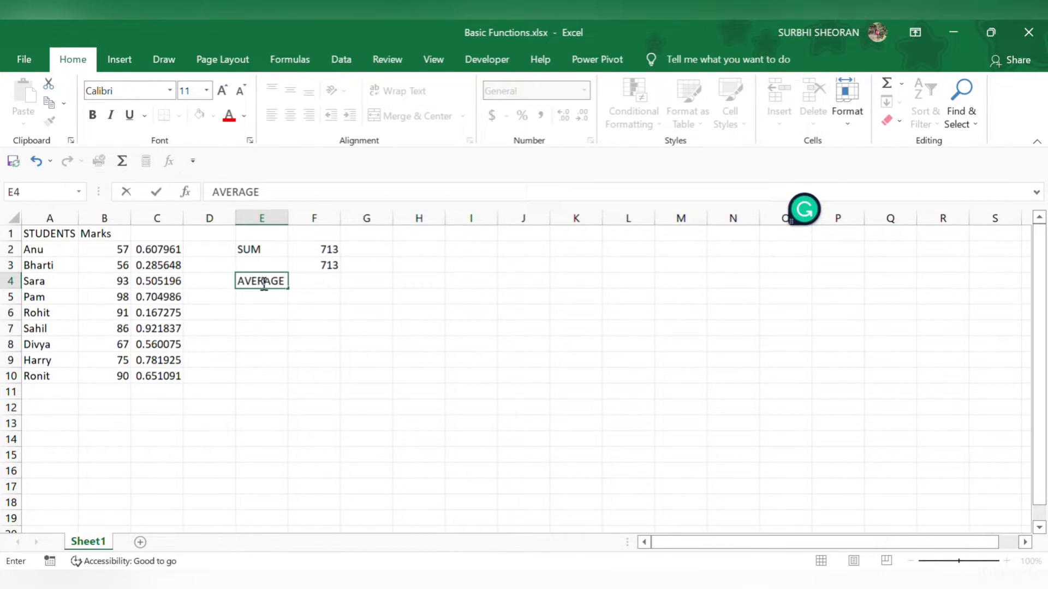
key("Tab")
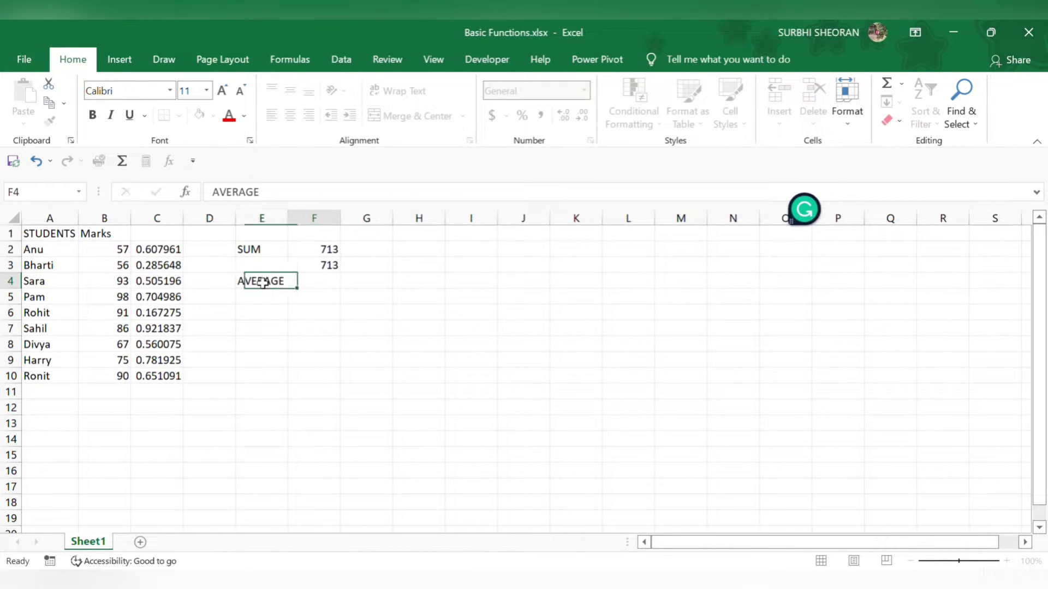
type("=")
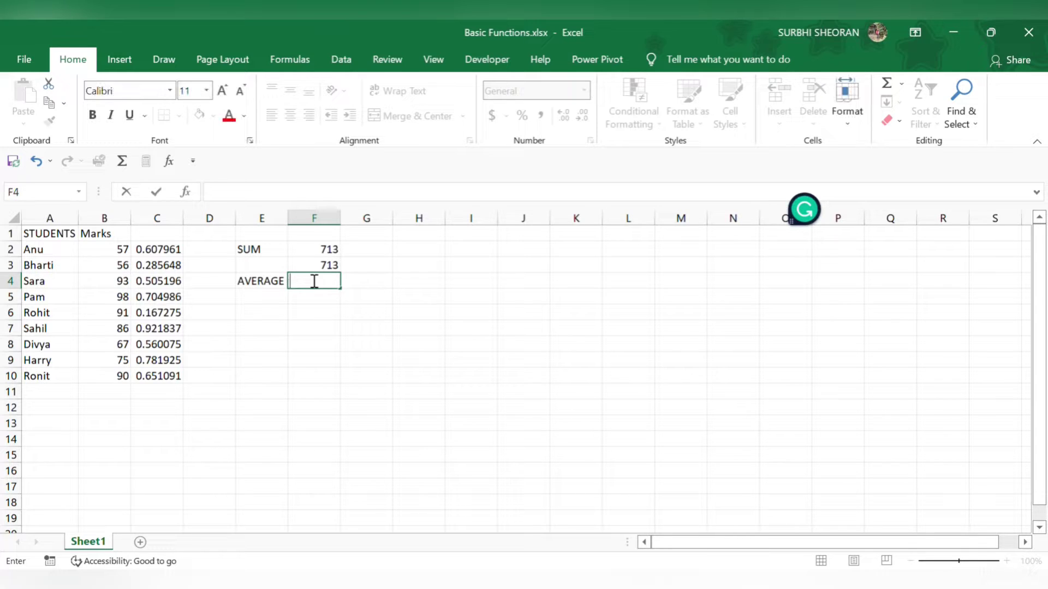
key("Escape")
Step: Enter the label SUMIF in cell H2
left_click(409, 249)
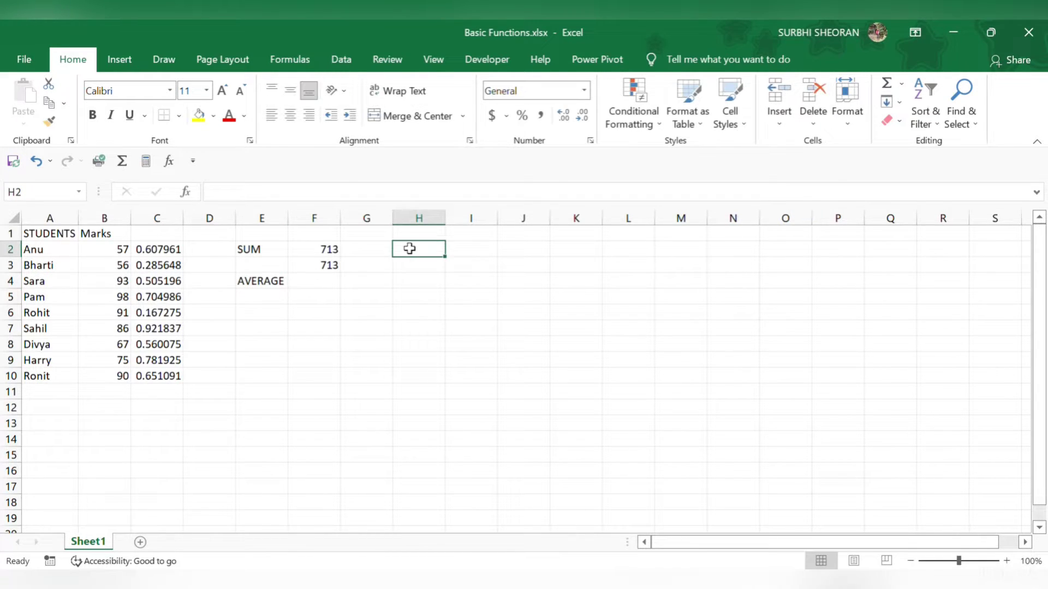
double_click(410, 249)
type("A")
key("BackSpace")
type("SU")
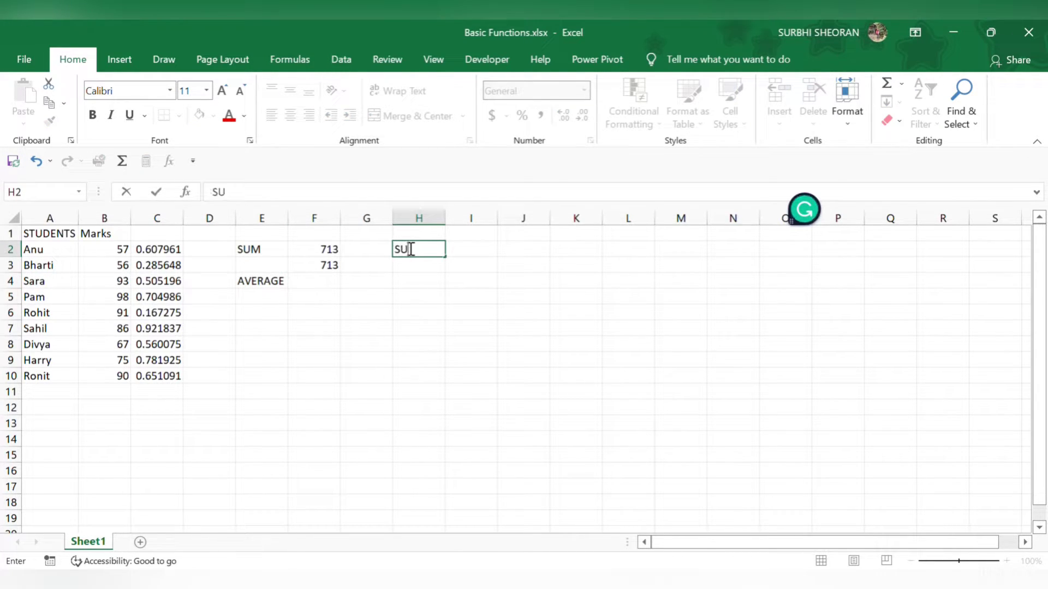
type("MIF")
Step: Total only the marks below 60 in cell I2 with a SUMIF formula over the range B2:B10
left_click(464, 247)
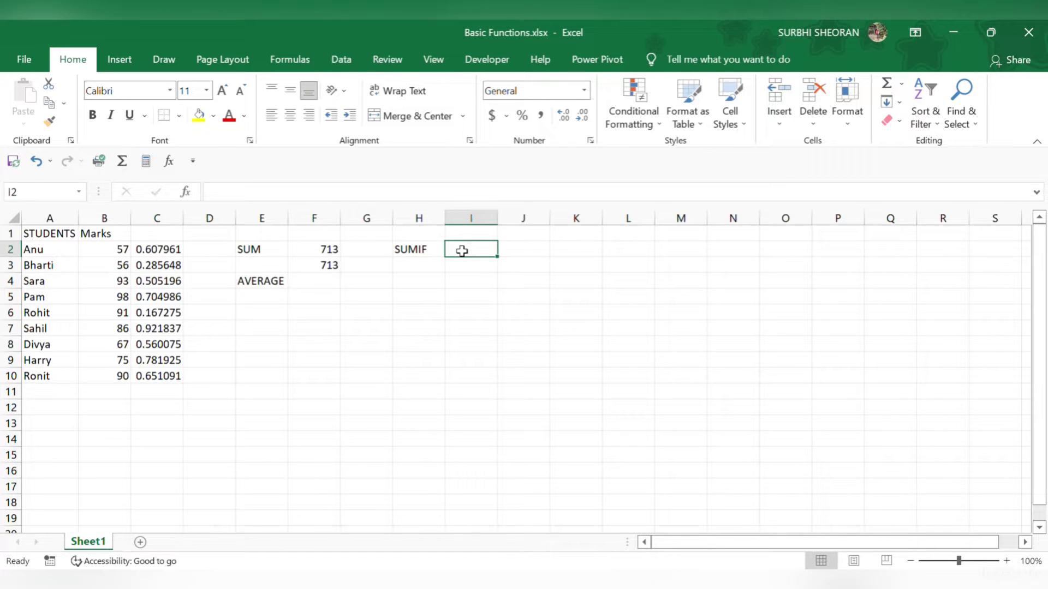
type("=")
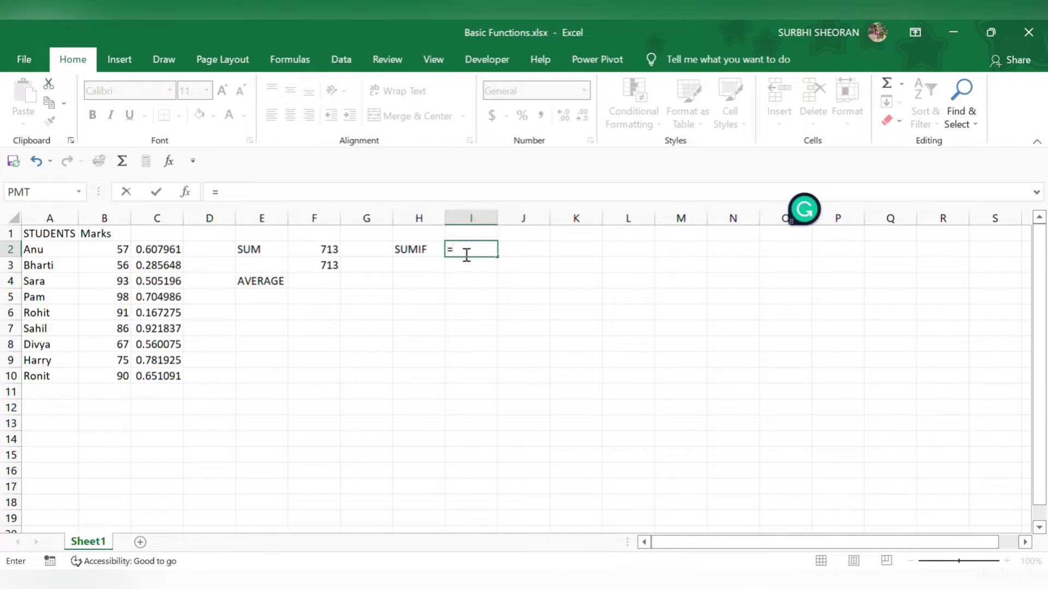
type("sum")
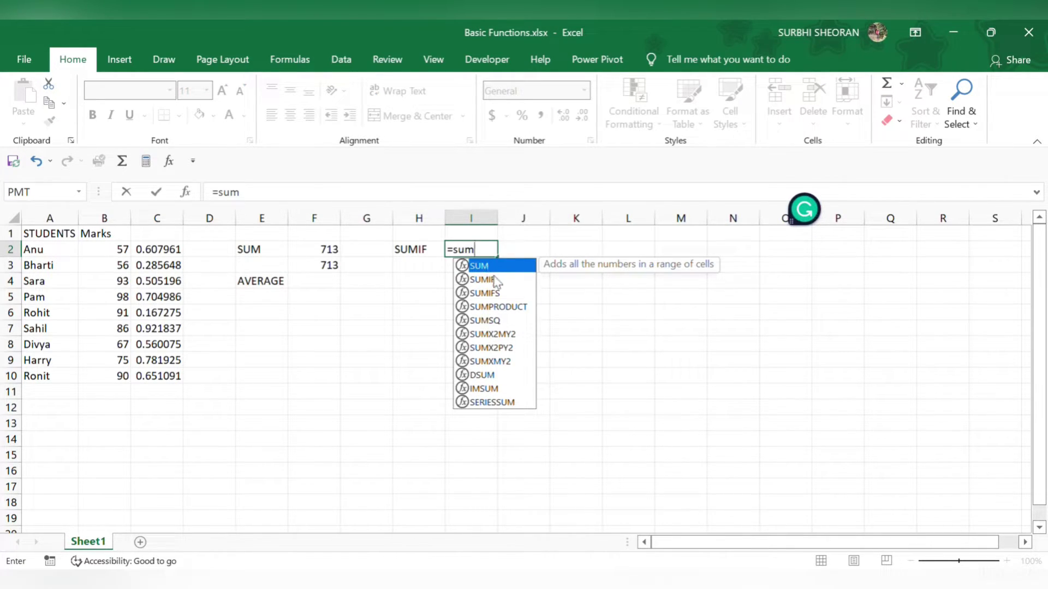
left_click(494, 280)
double_click(493, 280)
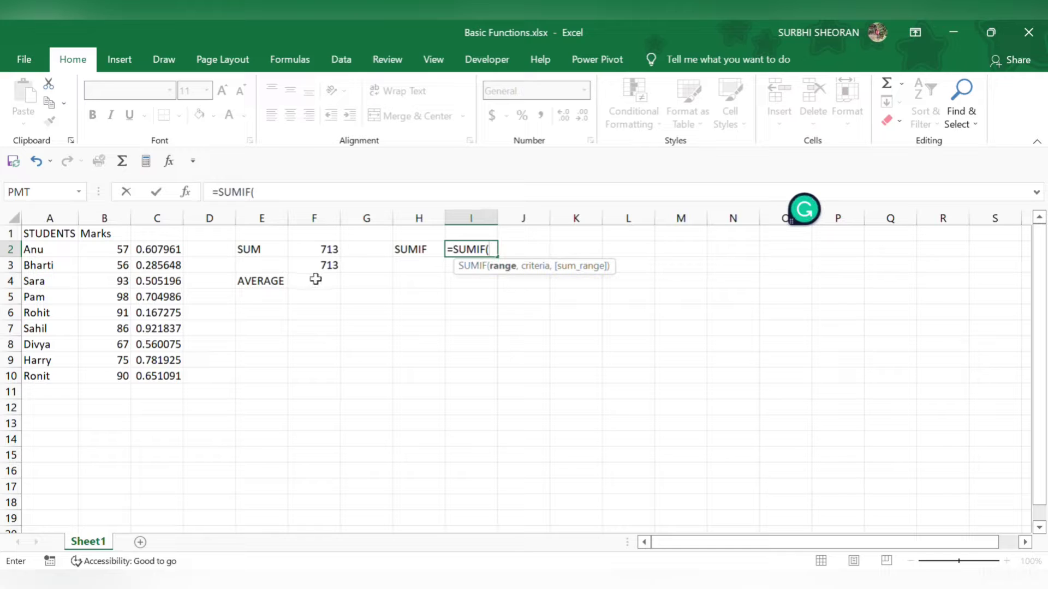
left_click(107, 250)
left_click_drag(107, 250, 113, 376)
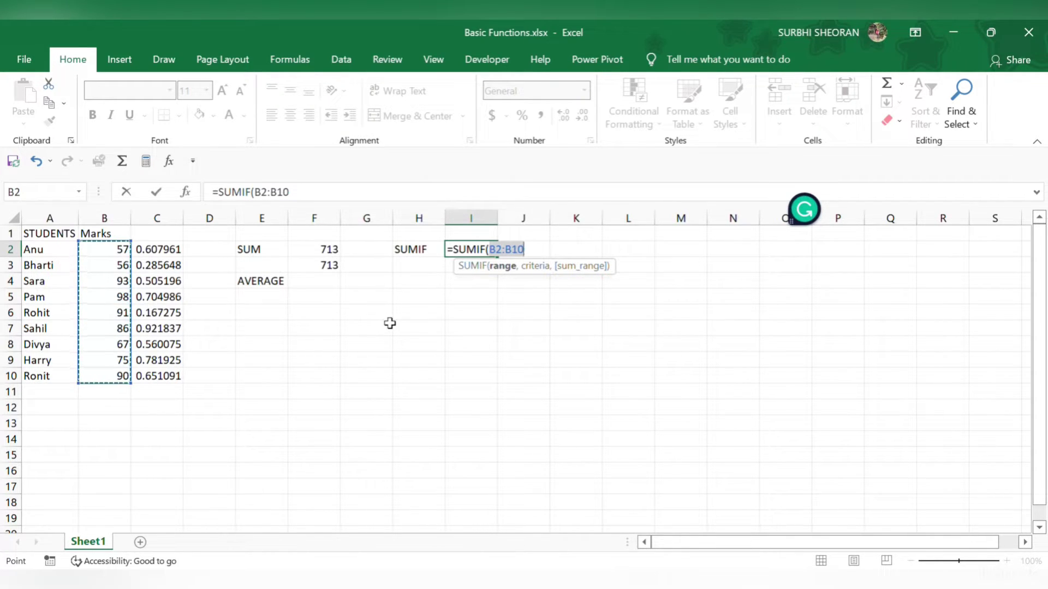
type(",")
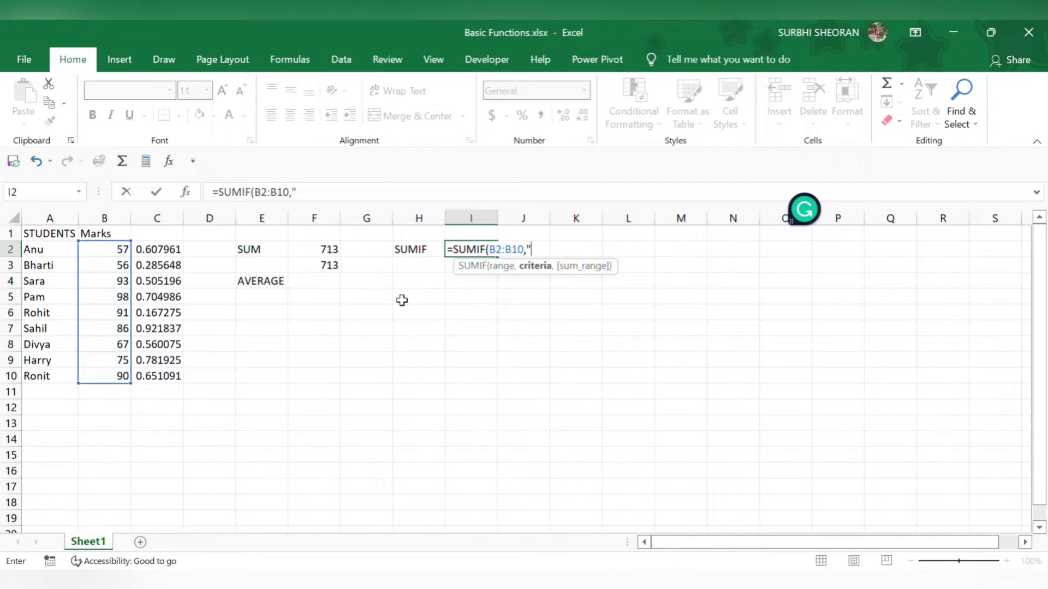
type("60\")")
key("Return")
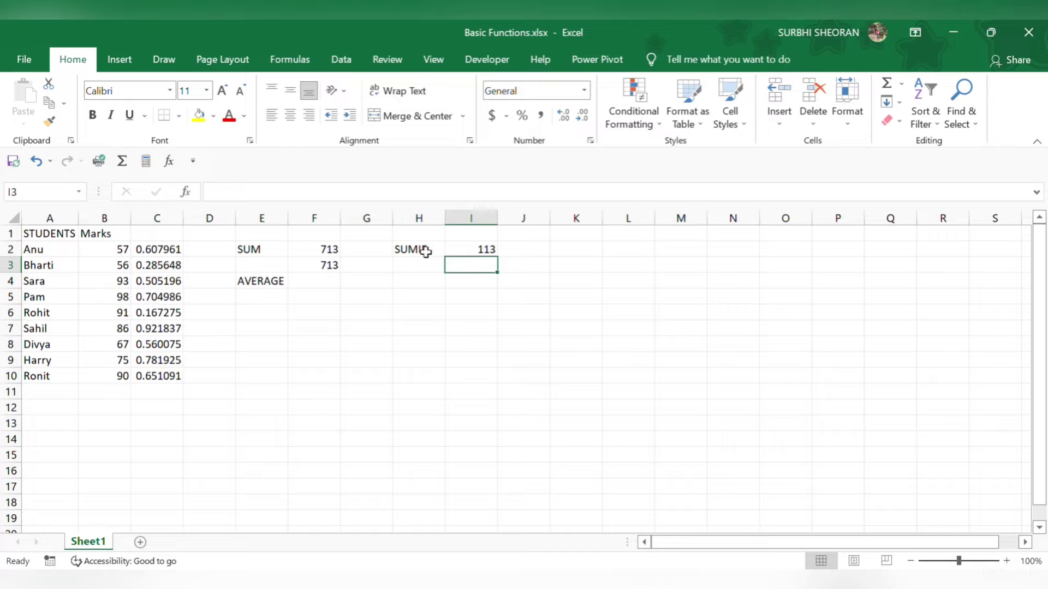
Step: Calculate the average of the students' marks in cell F4 with the formula =AVERAGE(B2:B10)
left_click(310, 285)
type("=")
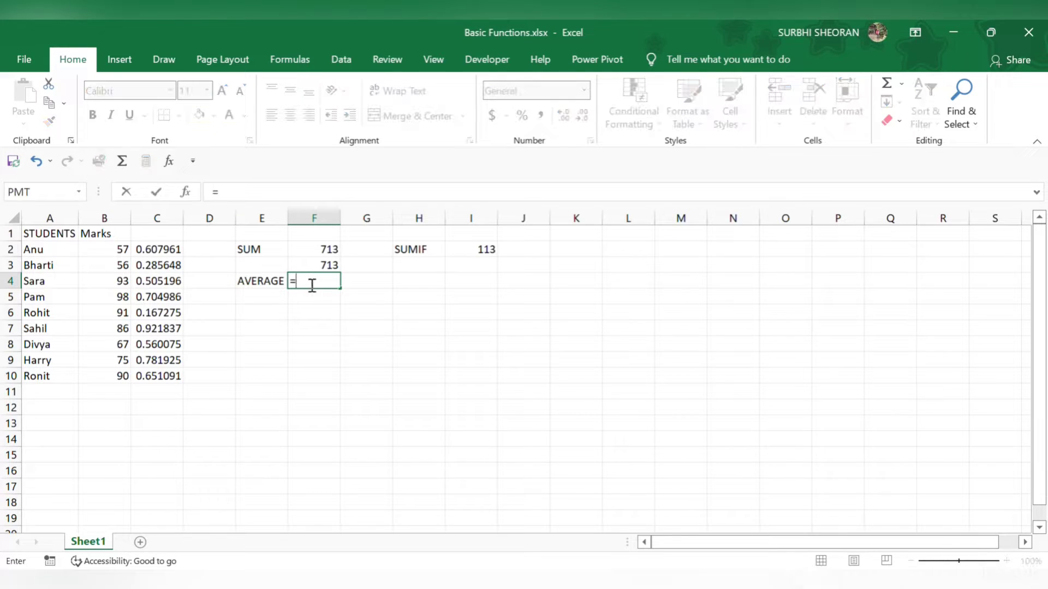
type("average")
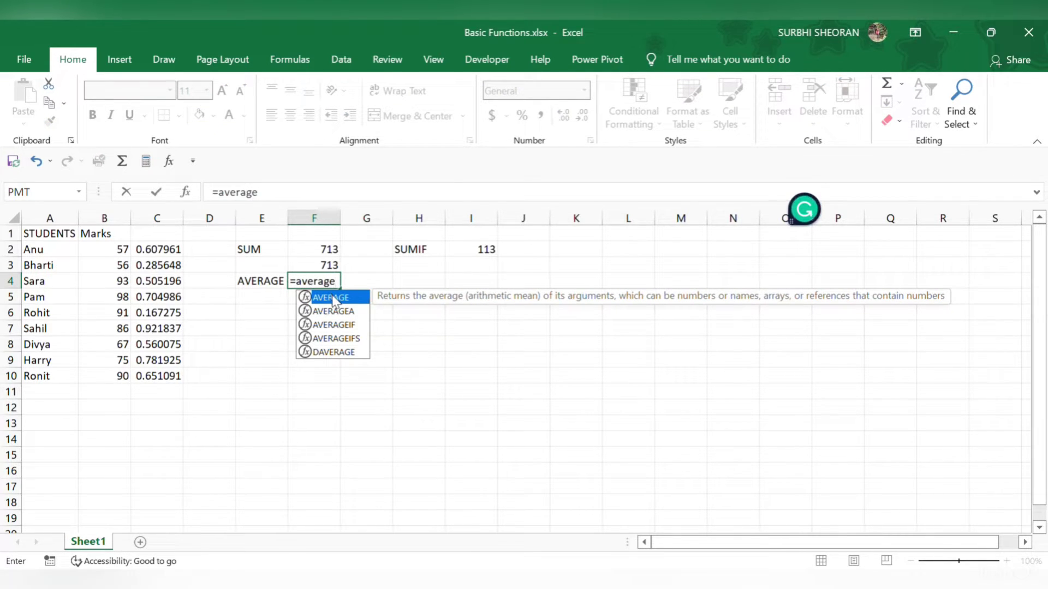
double_click(333, 299)
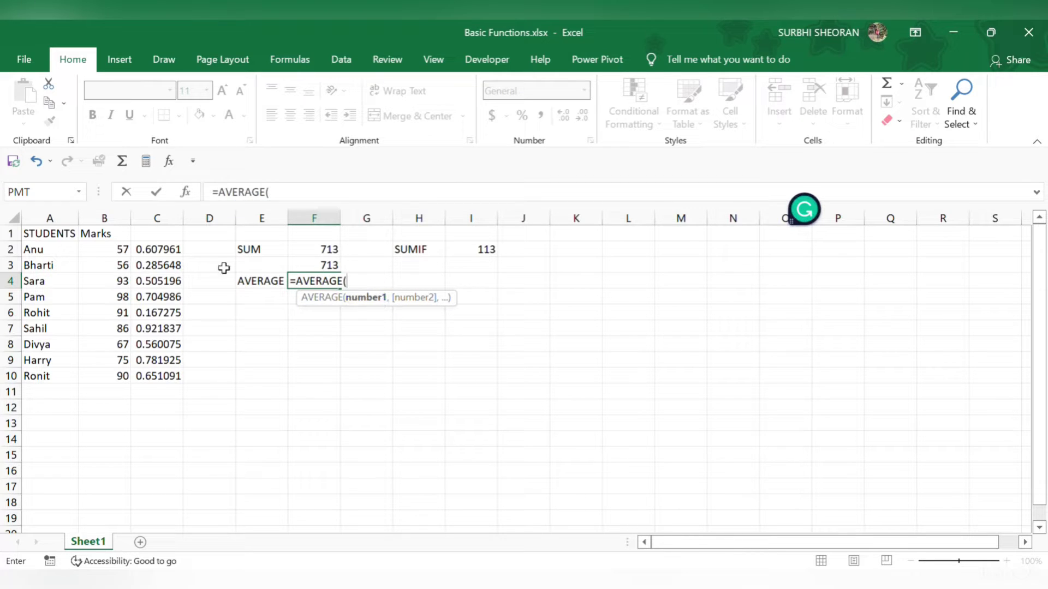
left_click(113, 251)
left_click_drag(113, 251, 112, 372)
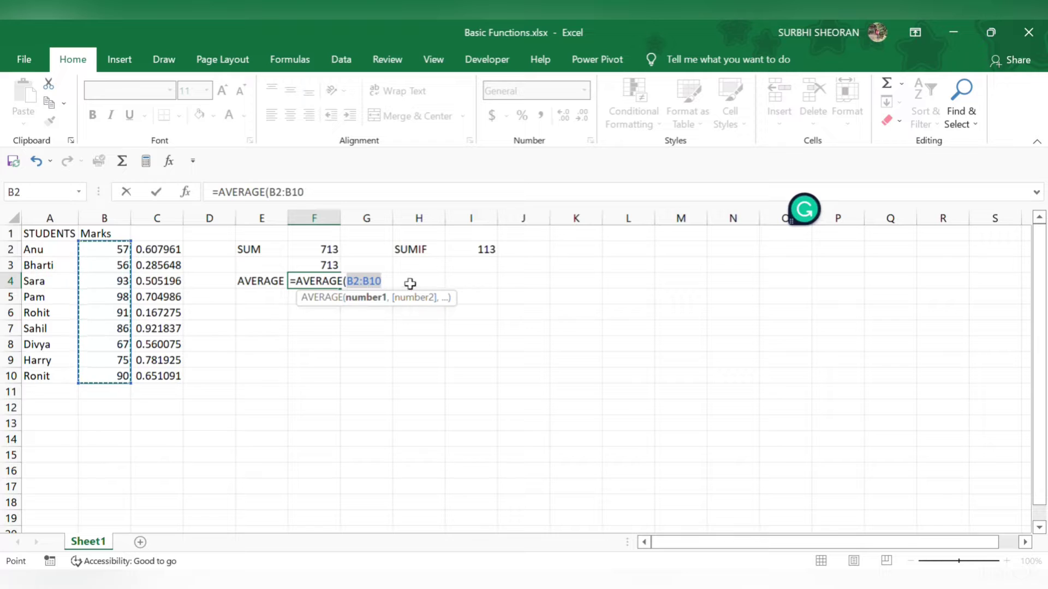
type(")")
key("Return")
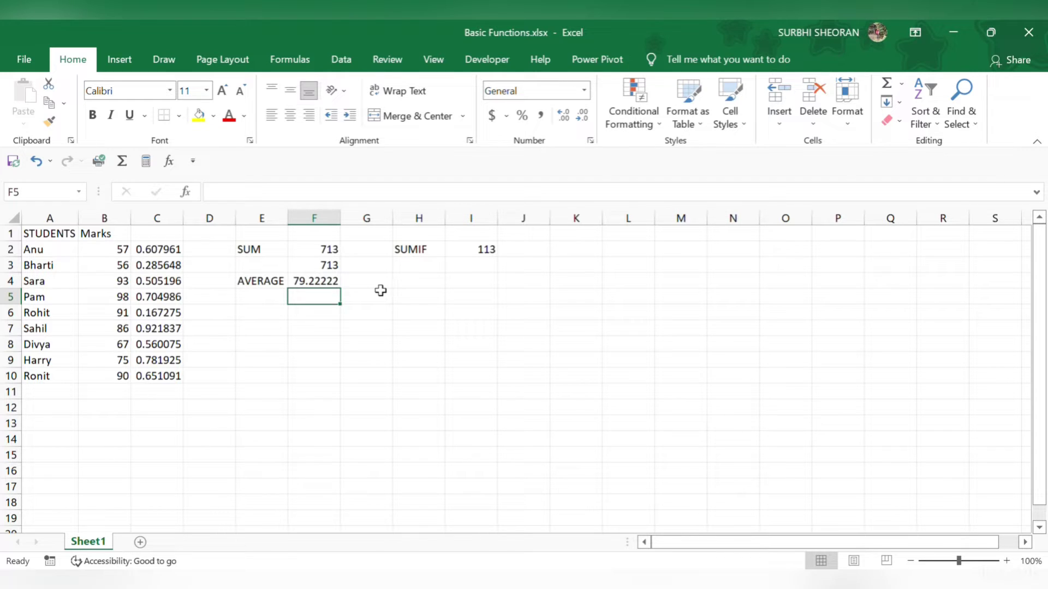
left_click(420, 282)
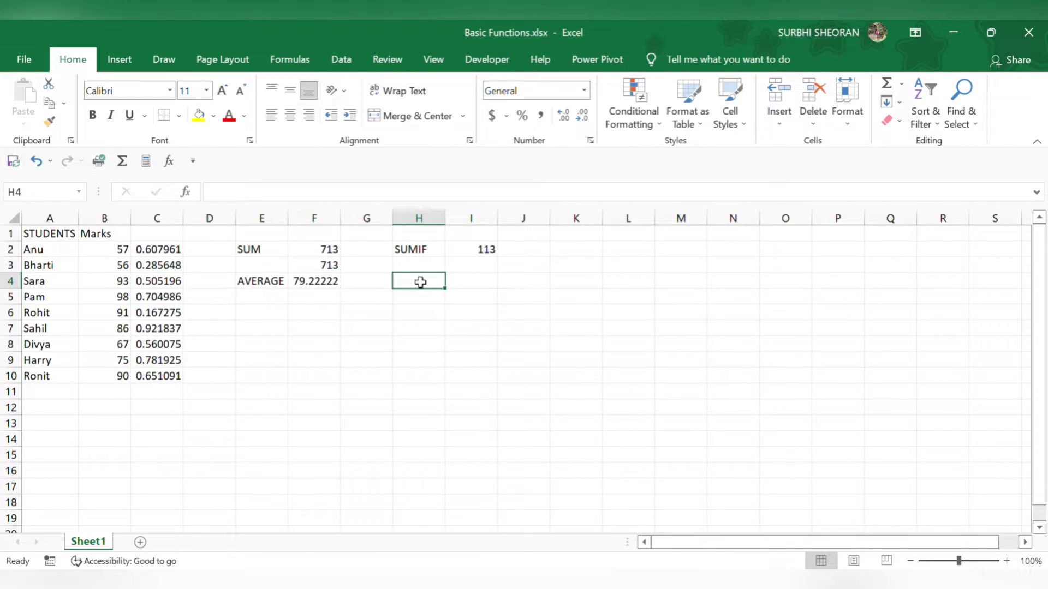
Step: Enter the label AVERAGEA in cell H4 and widen column H slightly so the label fits
type("A")
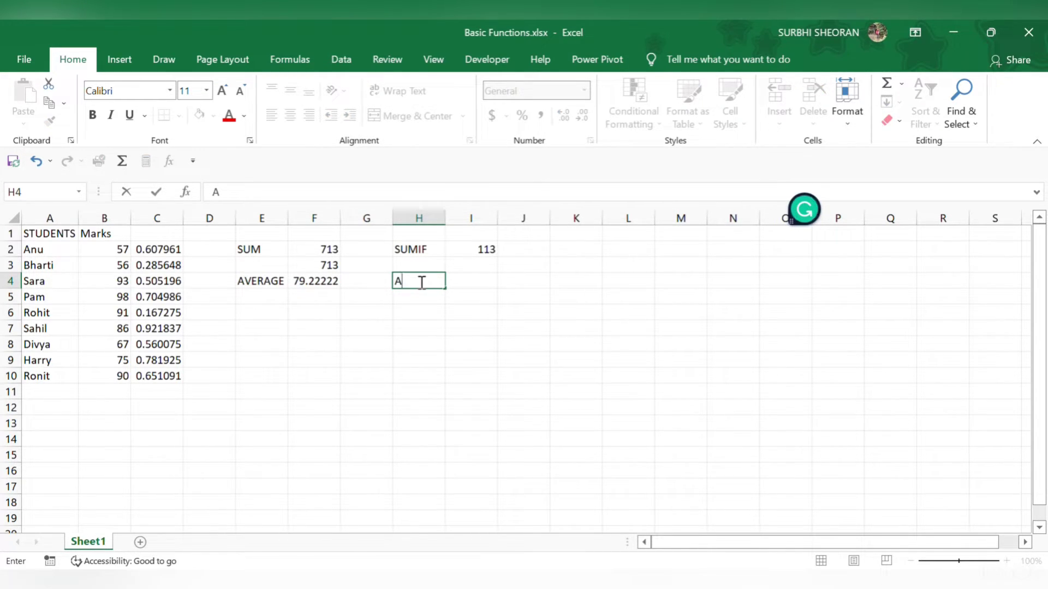
type("VERAGEA")
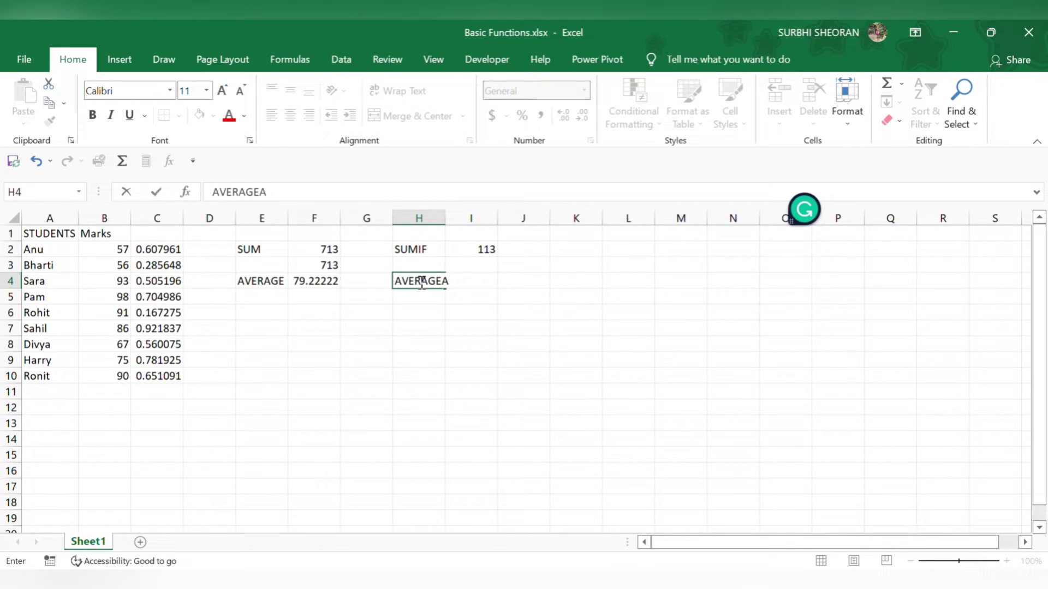
key("Tab")
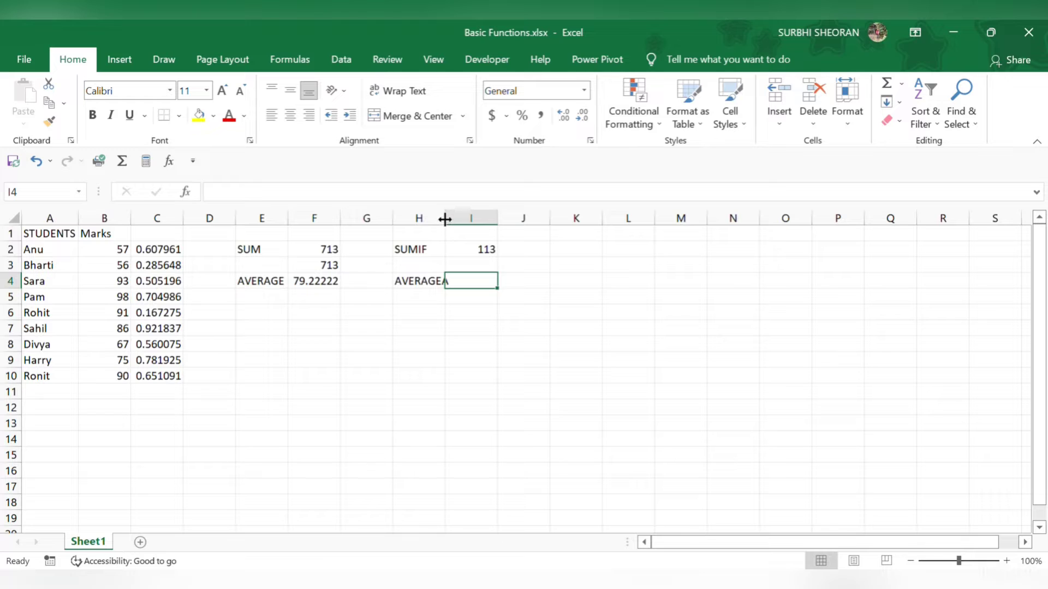
left_click_drag(445, 218, 452, 220)
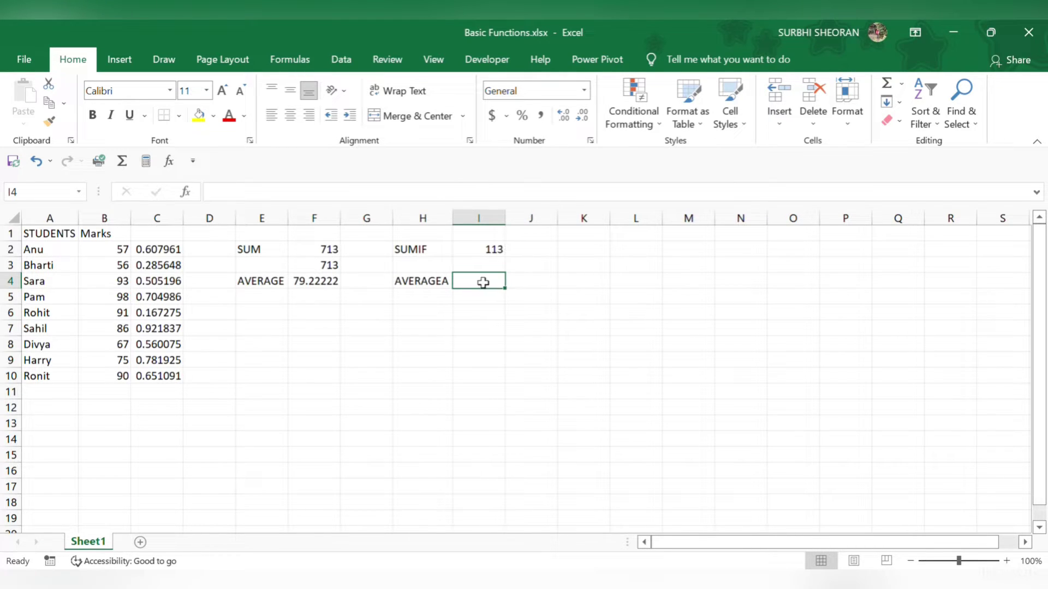
Step: Enter the sample numbers 3, 4, 5 and 6 down cells K2 to K5
left_click(591, 249)
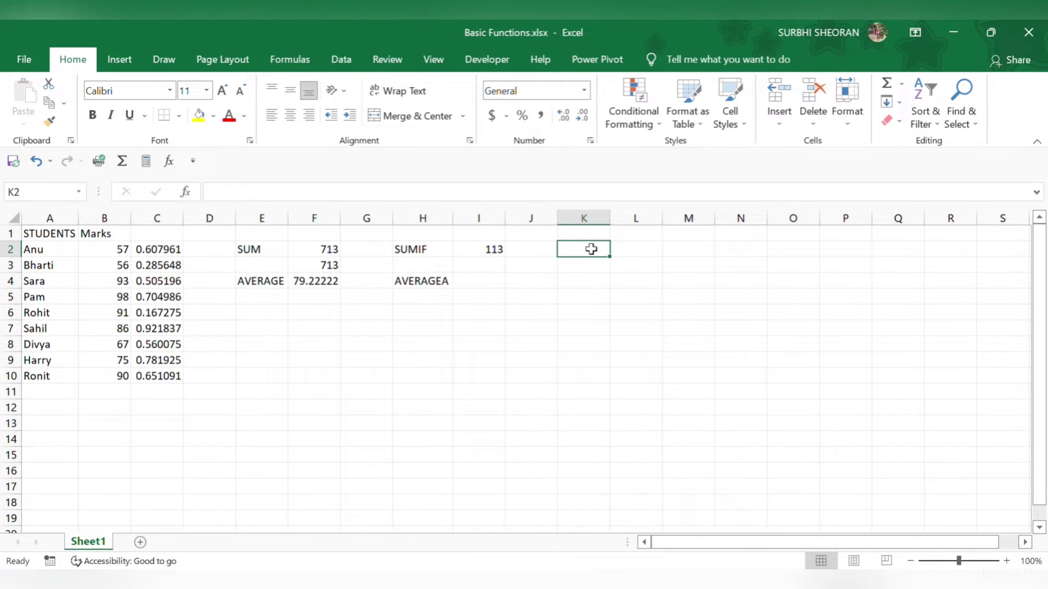
type("3")
key("Return")
type("4")
key("Return")
type("5")
key("Return")
type("6")
key("Return")
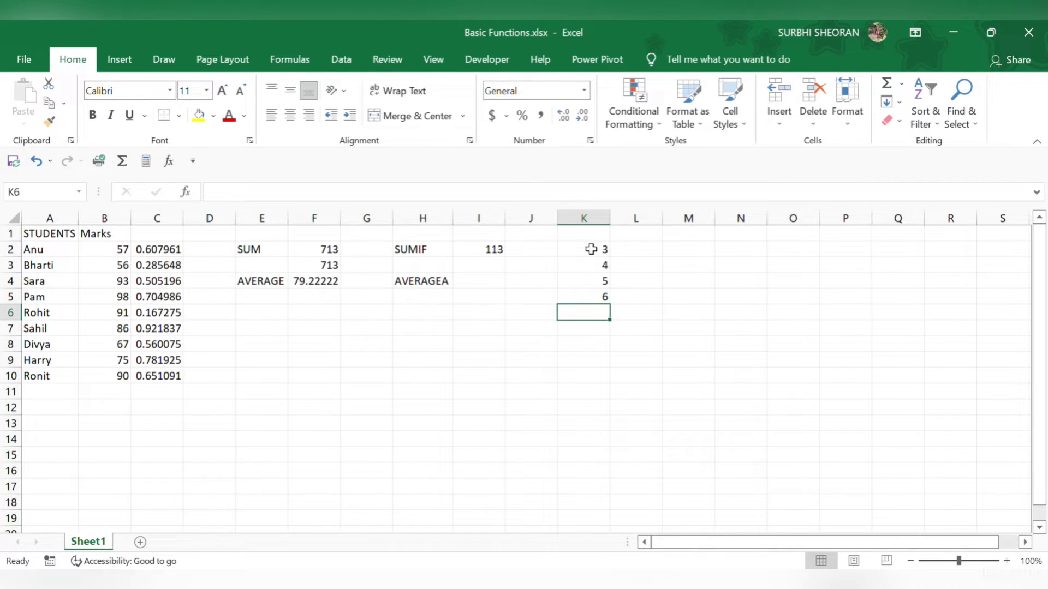
Step: Leave cell K6 blank and enter the logical values TRUE in K7 and FALSE in K8
key("Return")
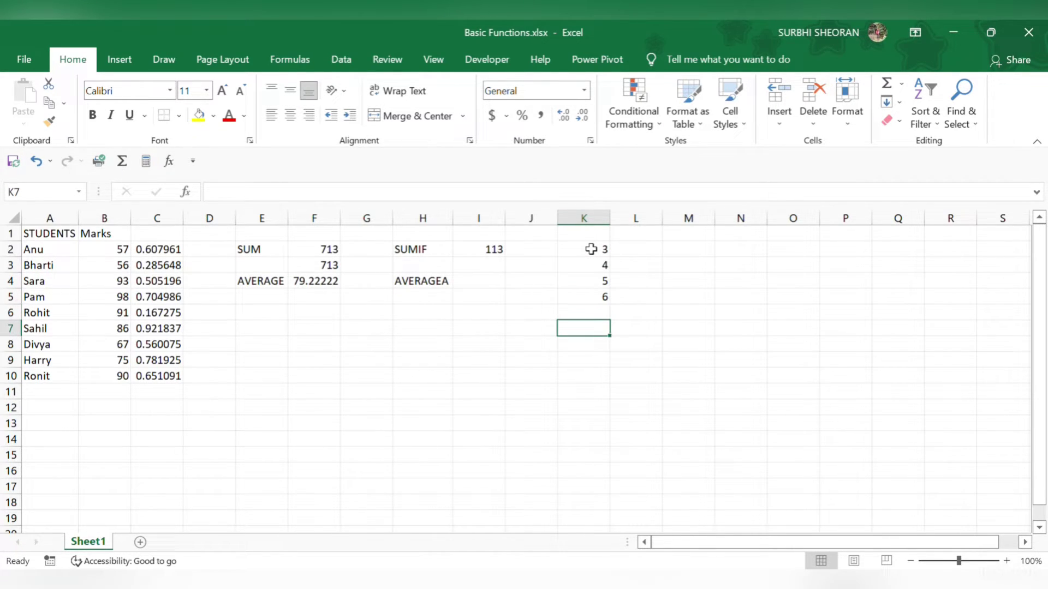
type("TRUE")
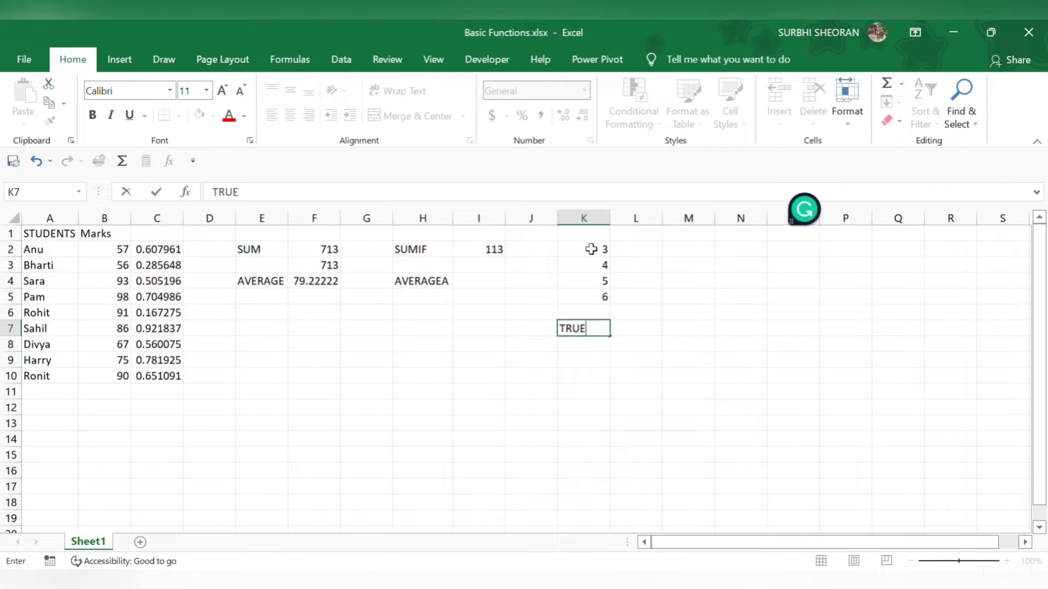
key("Return")
type("FALSE")
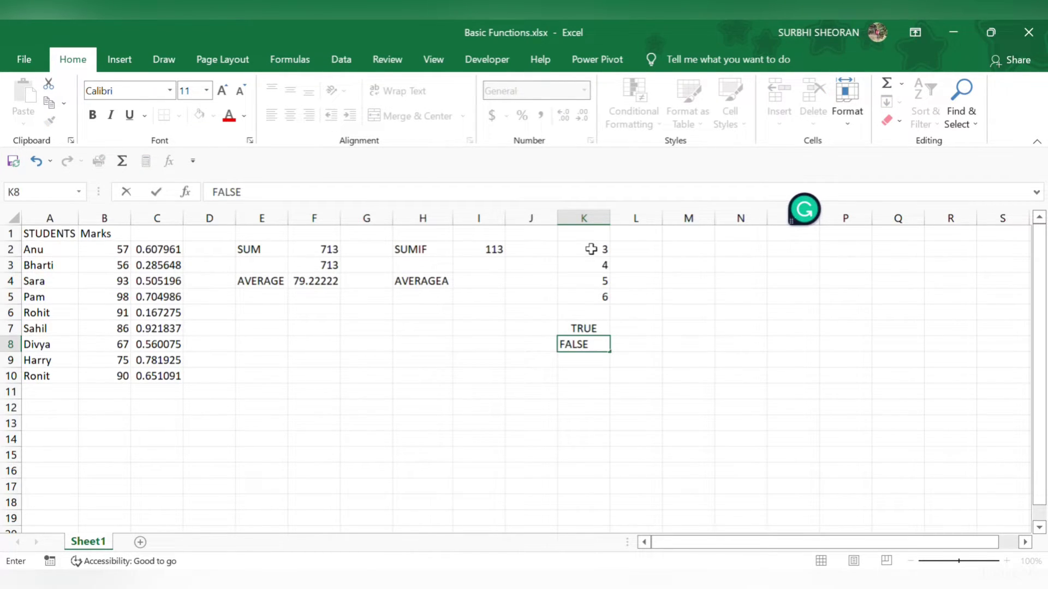
key("Return")
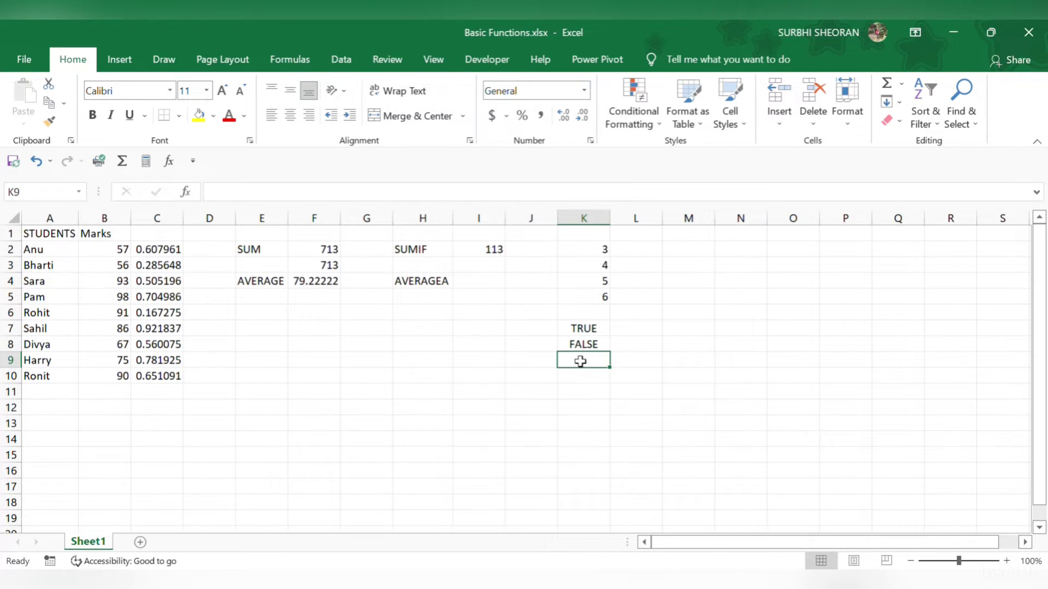
Step: Calculate the average of the sample values in cell K9 with the formula =AVERAGE(K2:K8)
type("=avera")
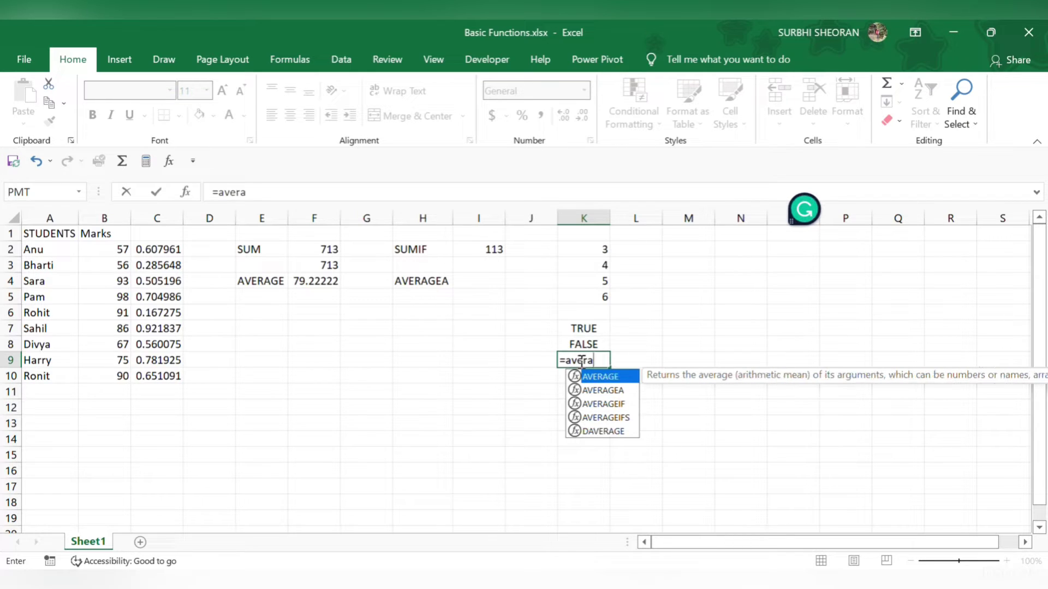
type("ge")
double_click(599, 377)
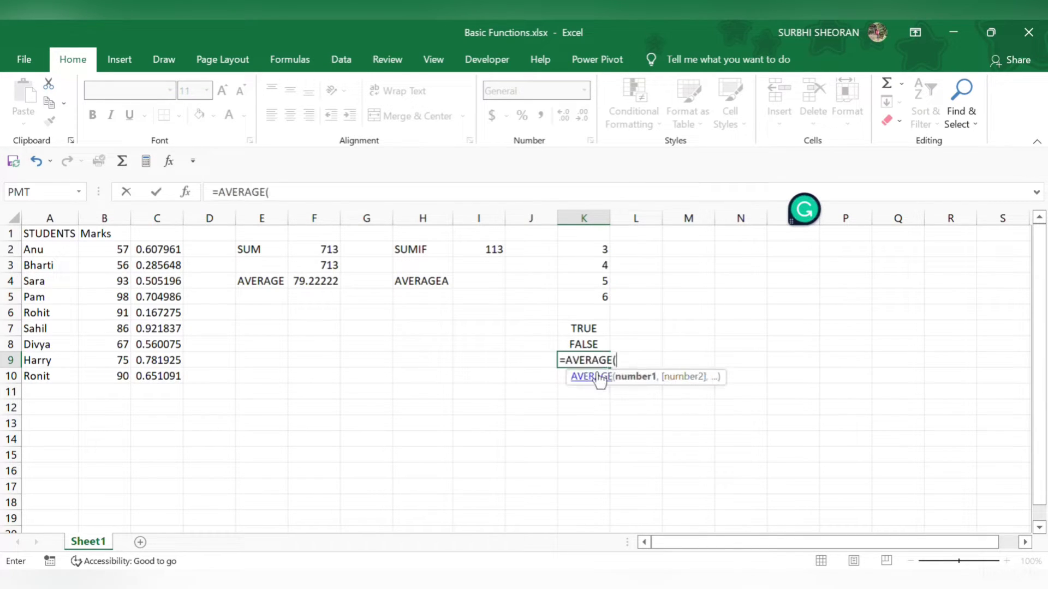
left_click(600, 246)
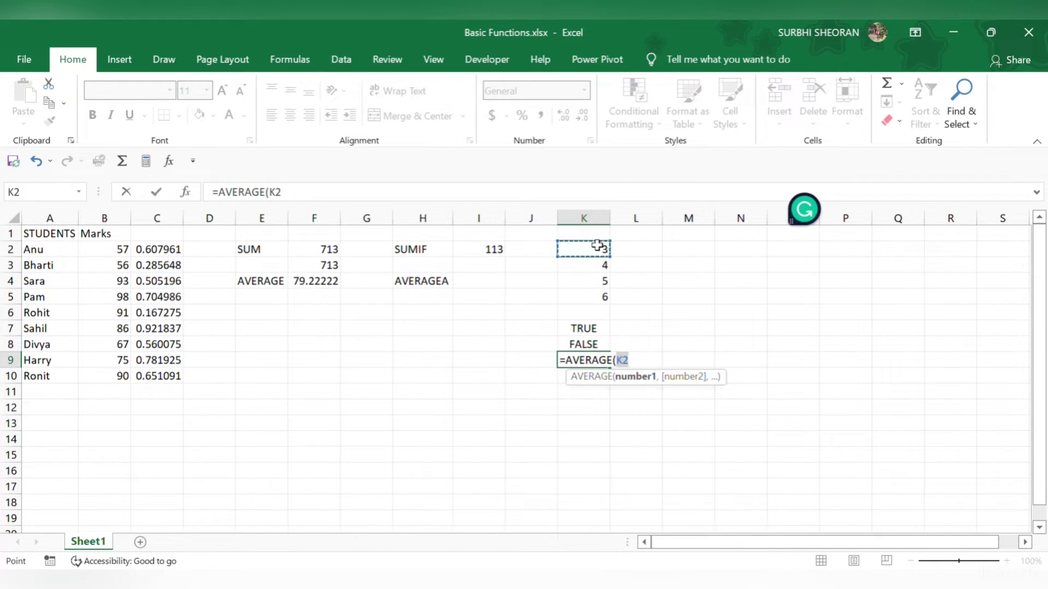
left_click_drag(599, 246, 599, 343)
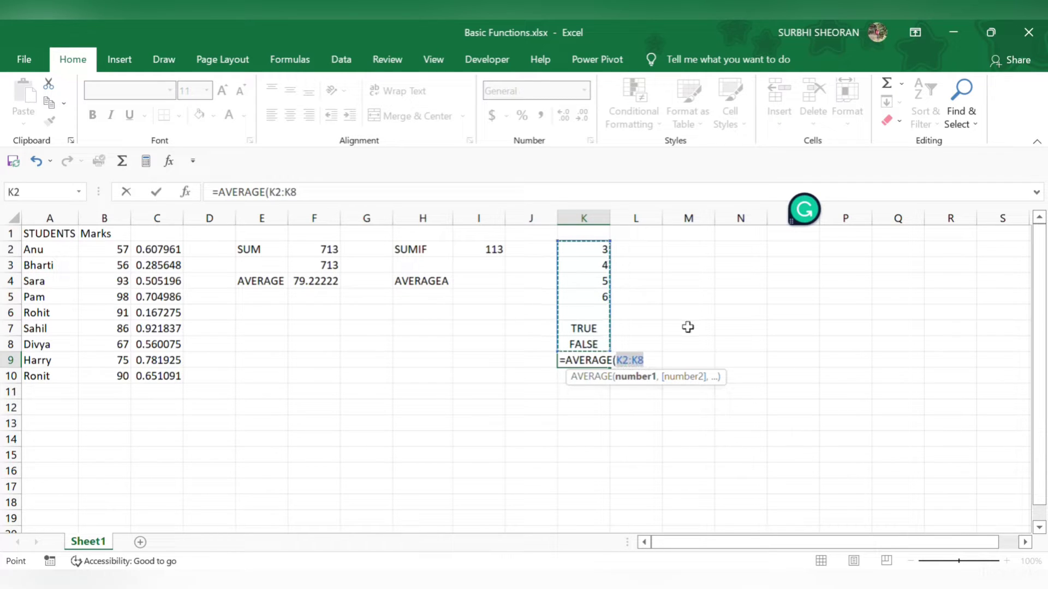
type(")")
key("Return")
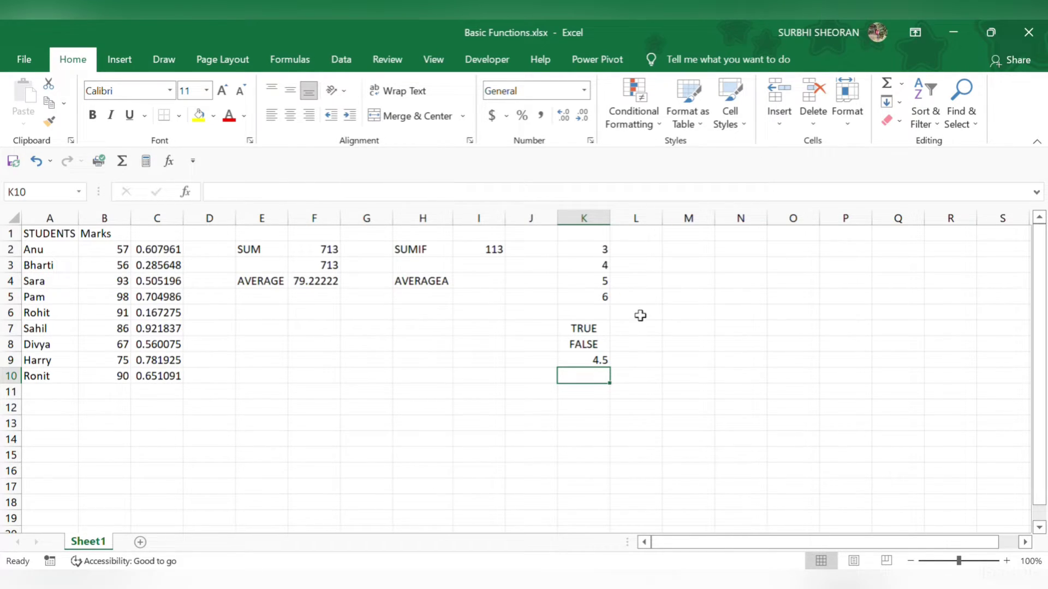
Step: Calculate the same average manually in cell L9 with the formula =SUM(K2:K8)/COUNT(K2:K8)
left_click(645, 359)
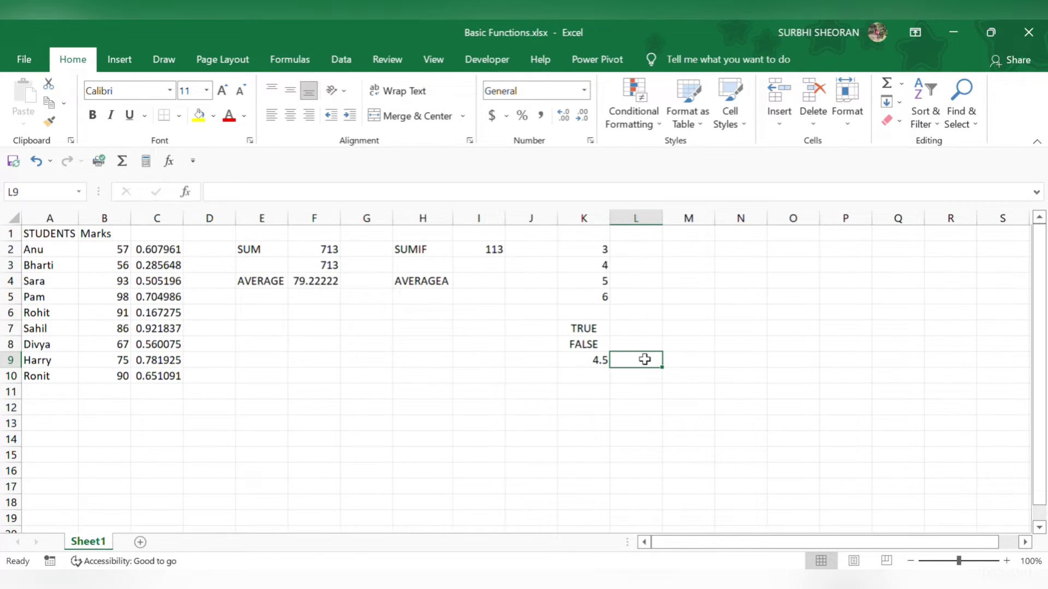
type("=sum")
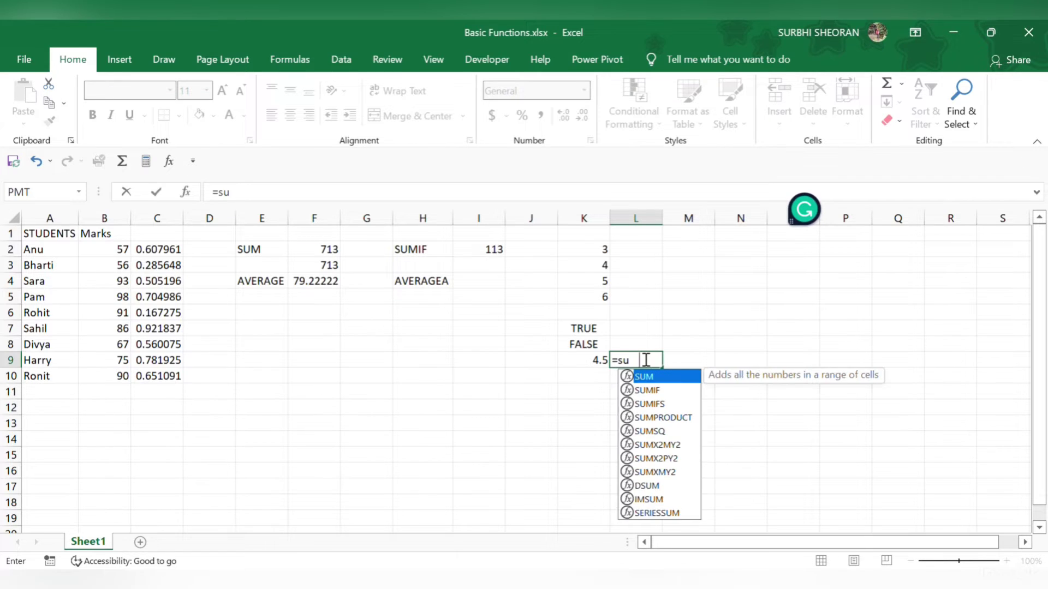
double_click(652, 378)
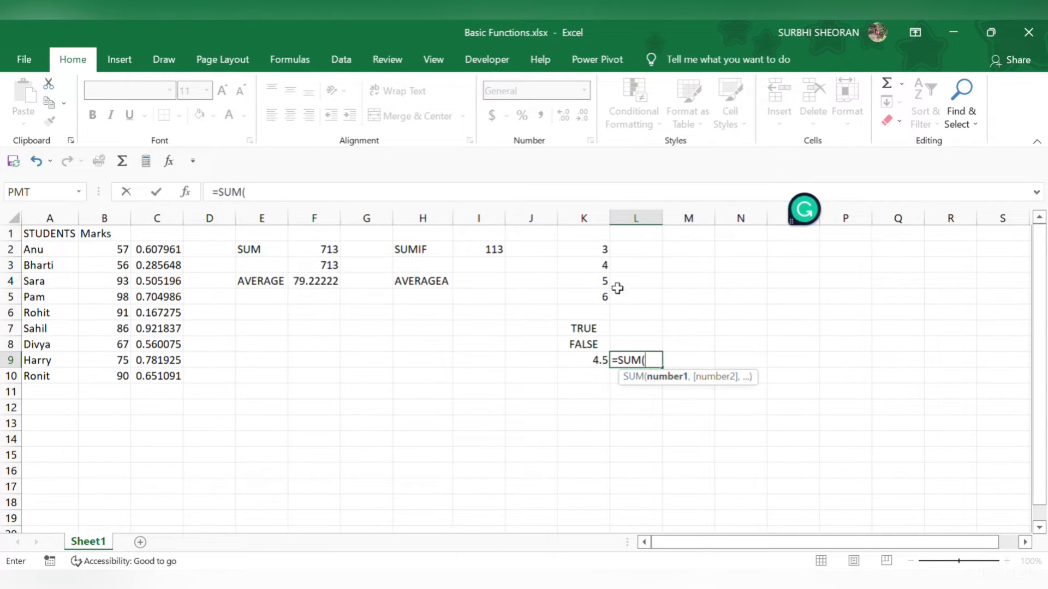
left_click(593, 250)
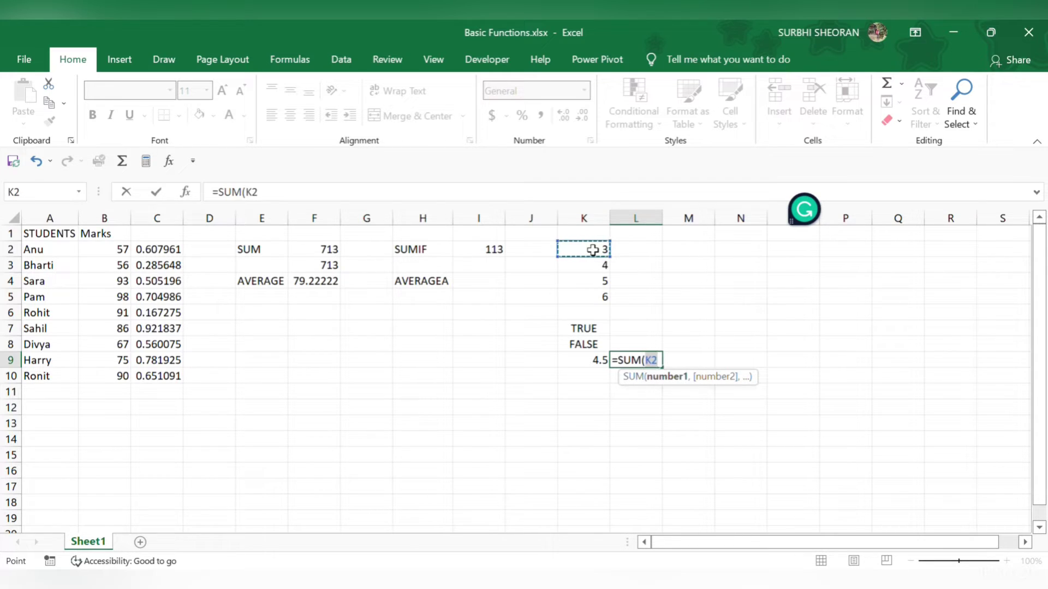
left_click_drag(592, 250, 596, 346)
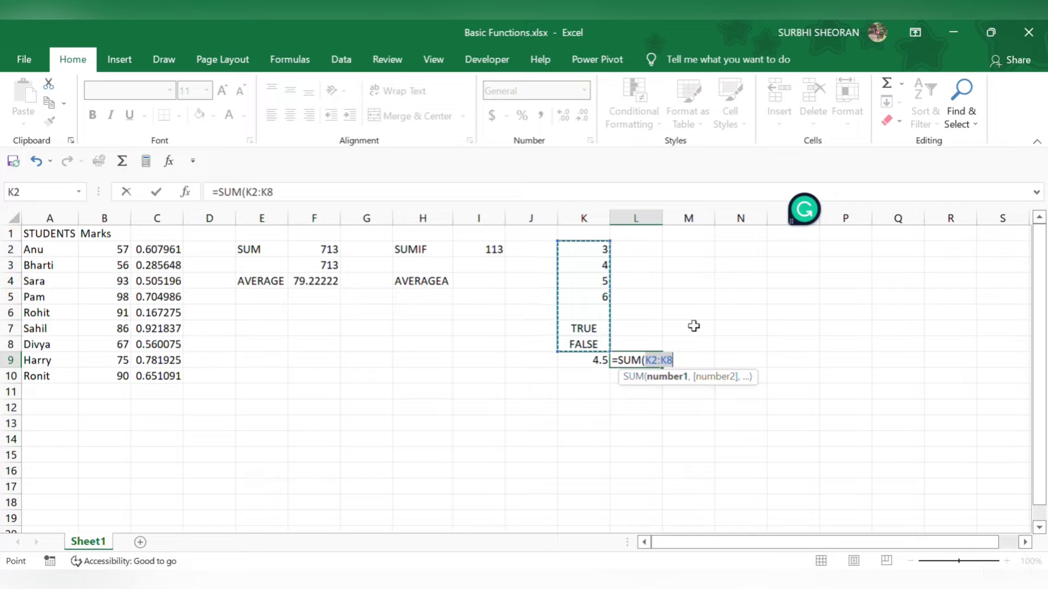
type(")/")
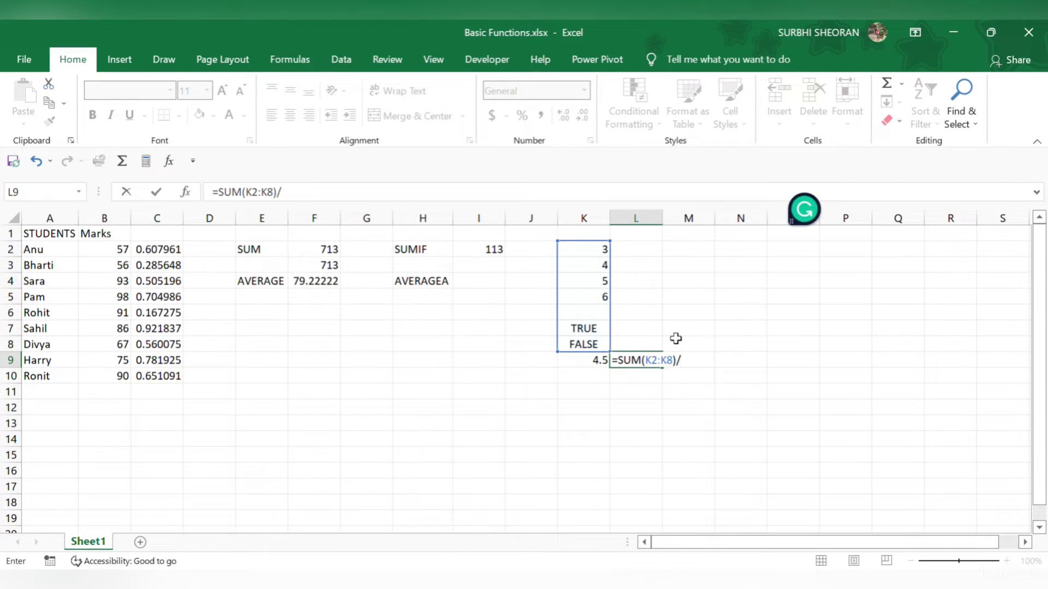
type("count")
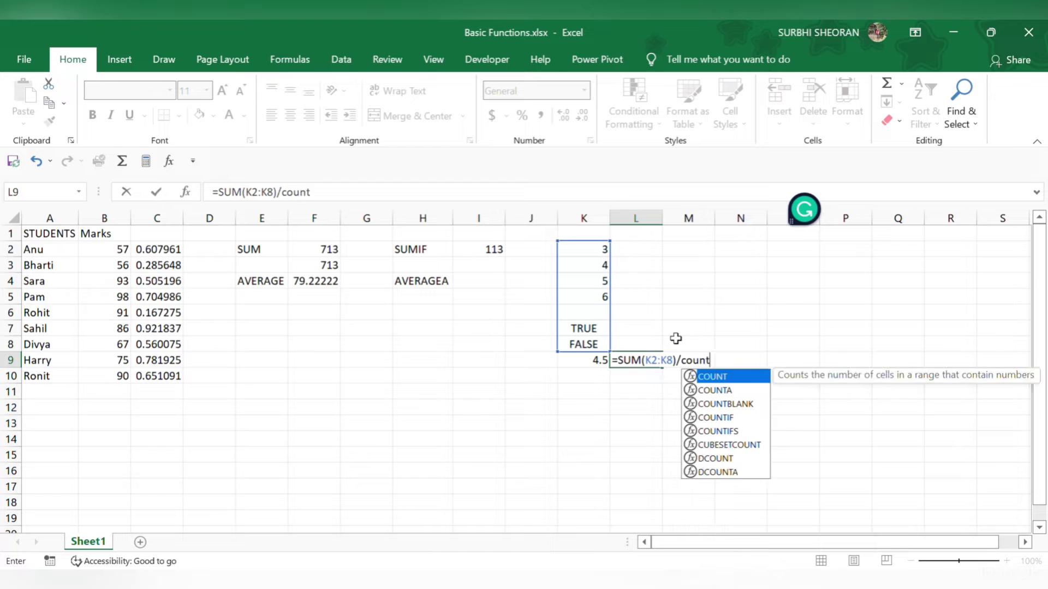
double_click(729, 376)
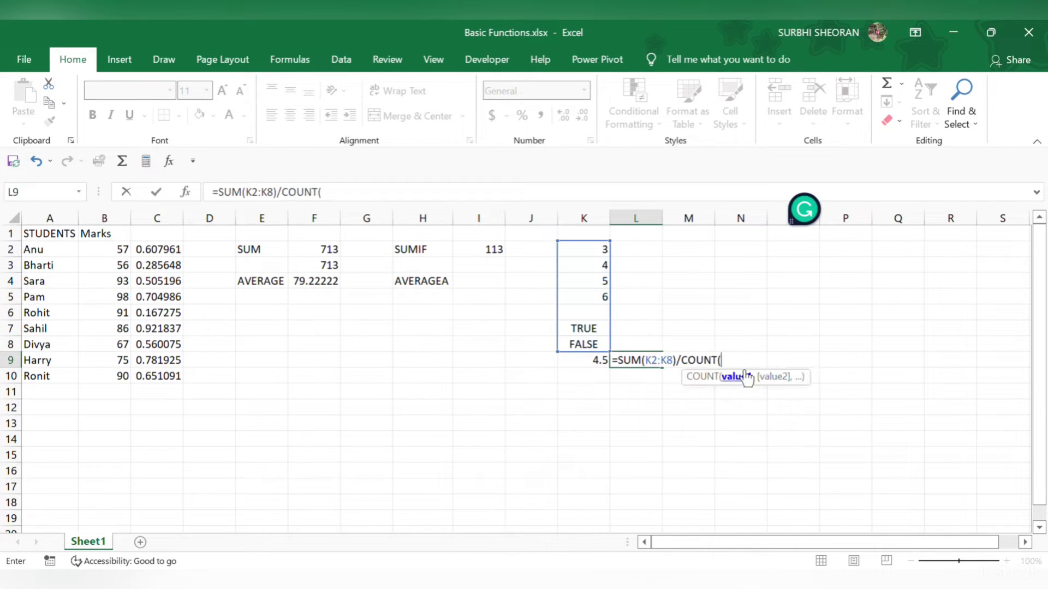
left_click(603, 250)
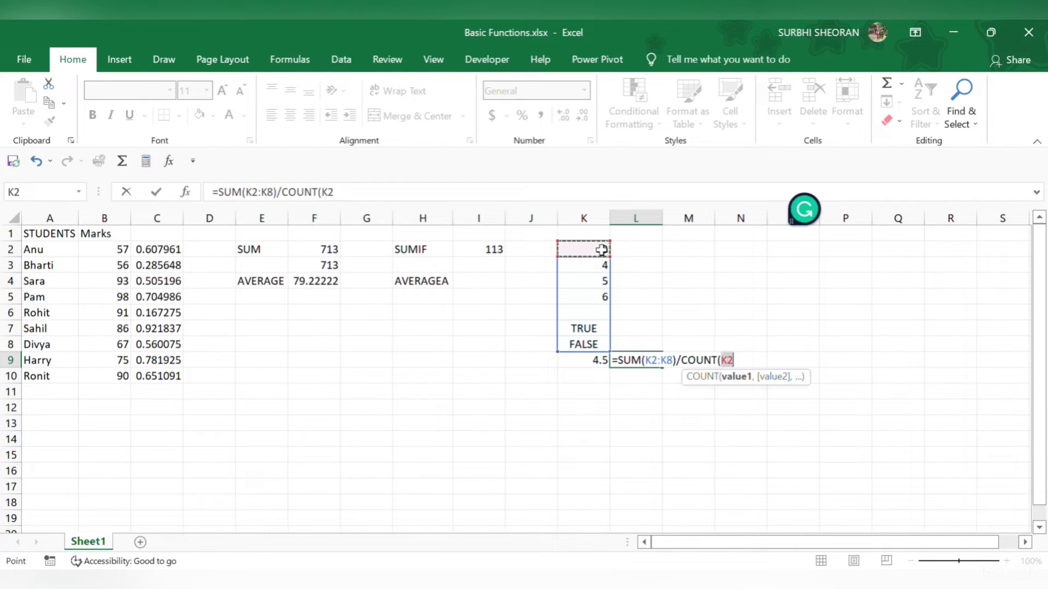
left_click_drag(601, 262, 603, 341)
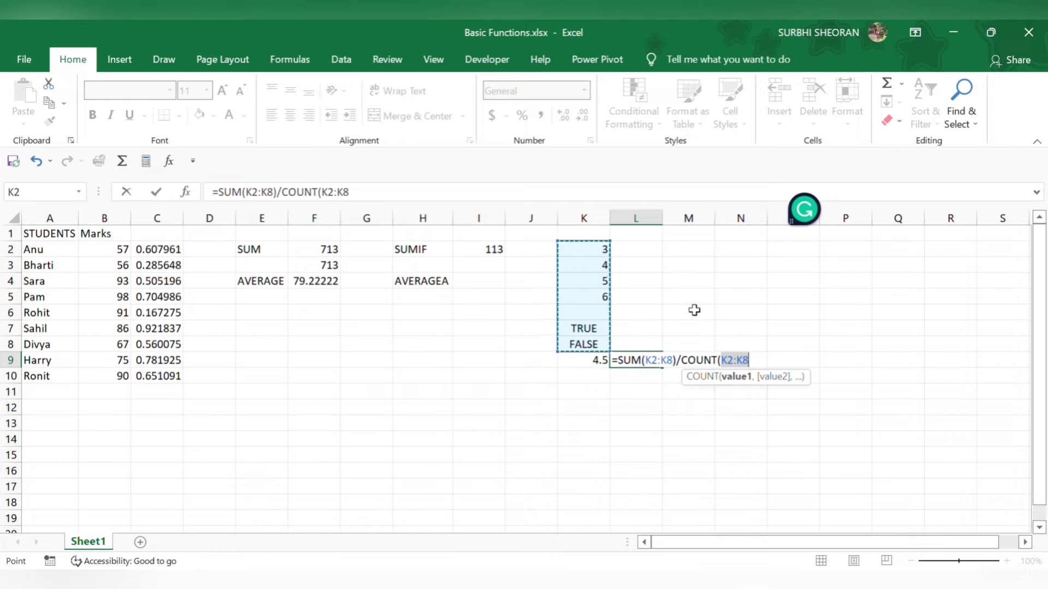
key("Return")
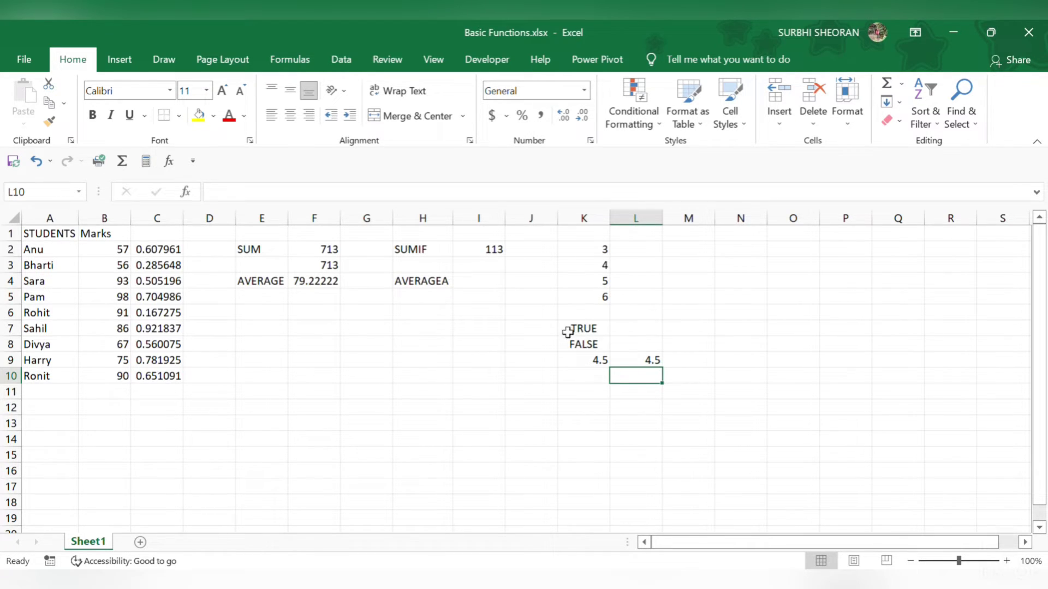
Step: Note the numeric equivalents beside the logical values: 1 in L7 for TRUE and 0 in L8 for FALSE
left_click(585, 377)
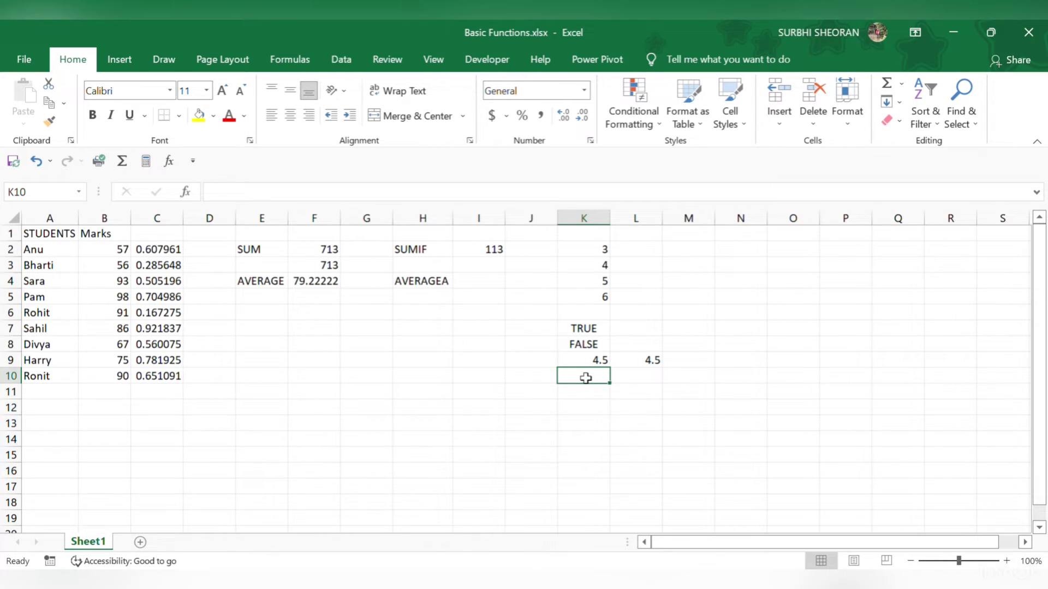
left_click(627, 329)
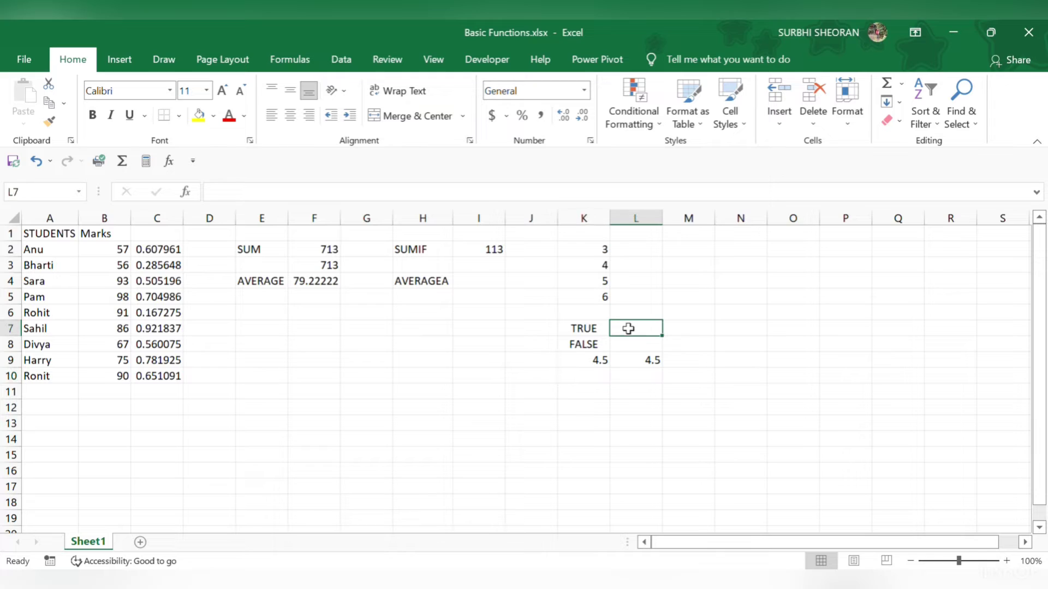
type("1")
left_click(628, 340)
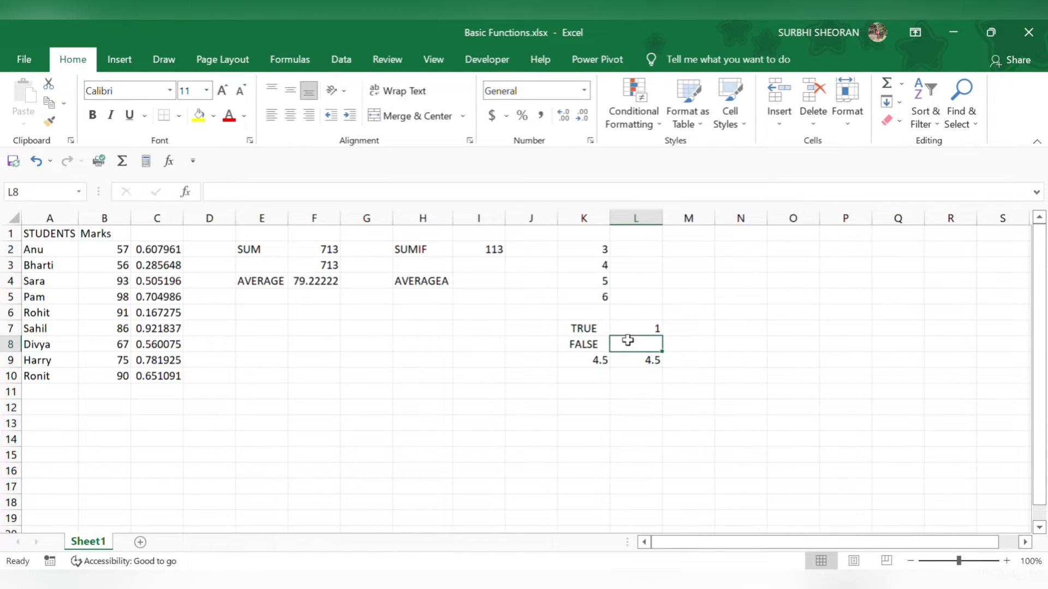
type("0")
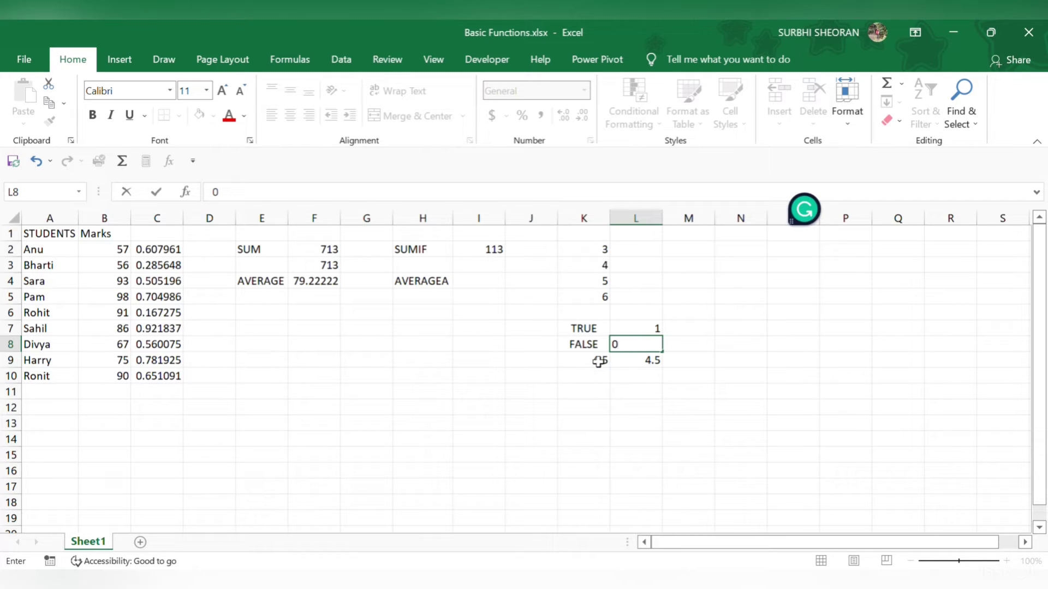
Step: Calculate the average of the sample values including logical values in cell K10 with the formula =AVERAGEA(K2:K8)
left_click(596, 381)
type("=")
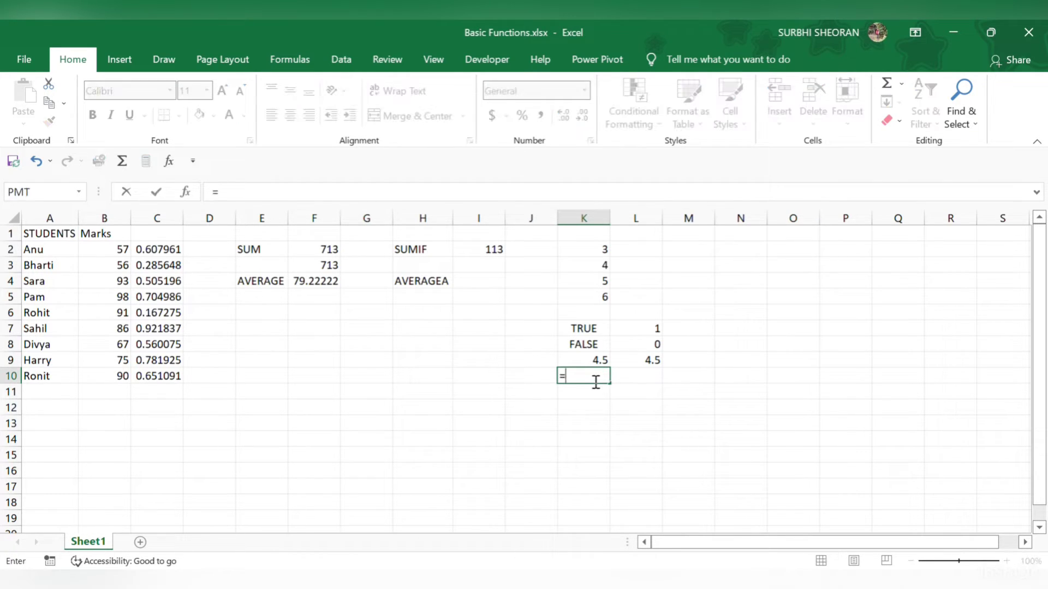
type("averag")
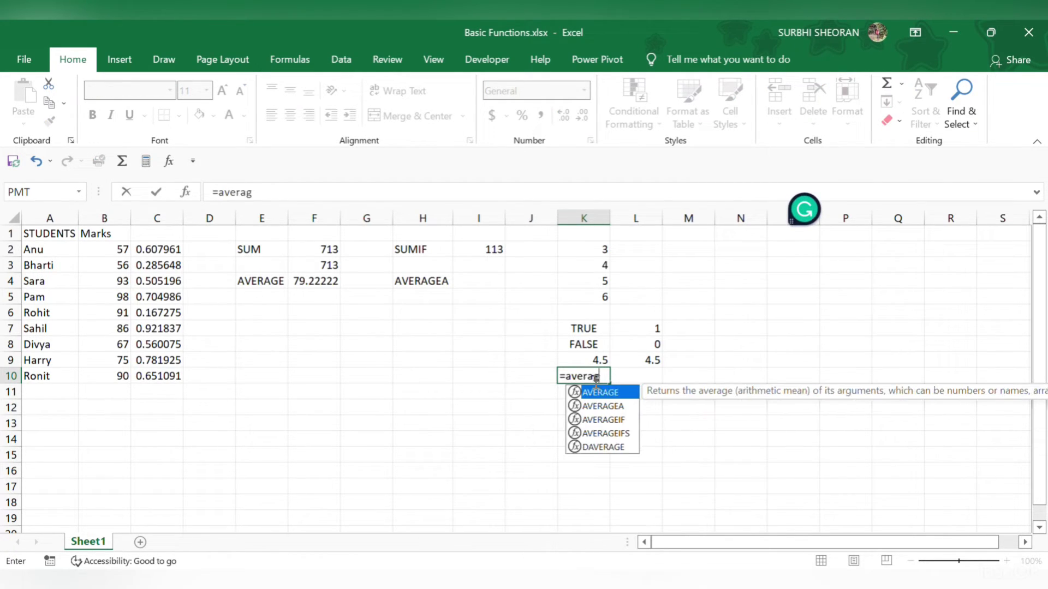
double_click(611, 406)
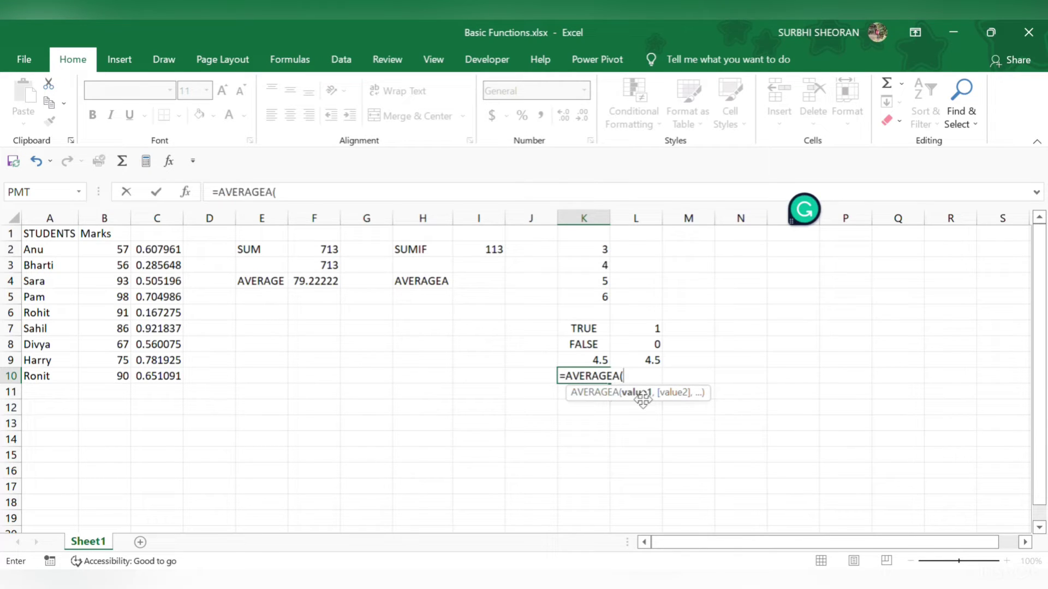
left_click_drag(589, 250, 595, 347)
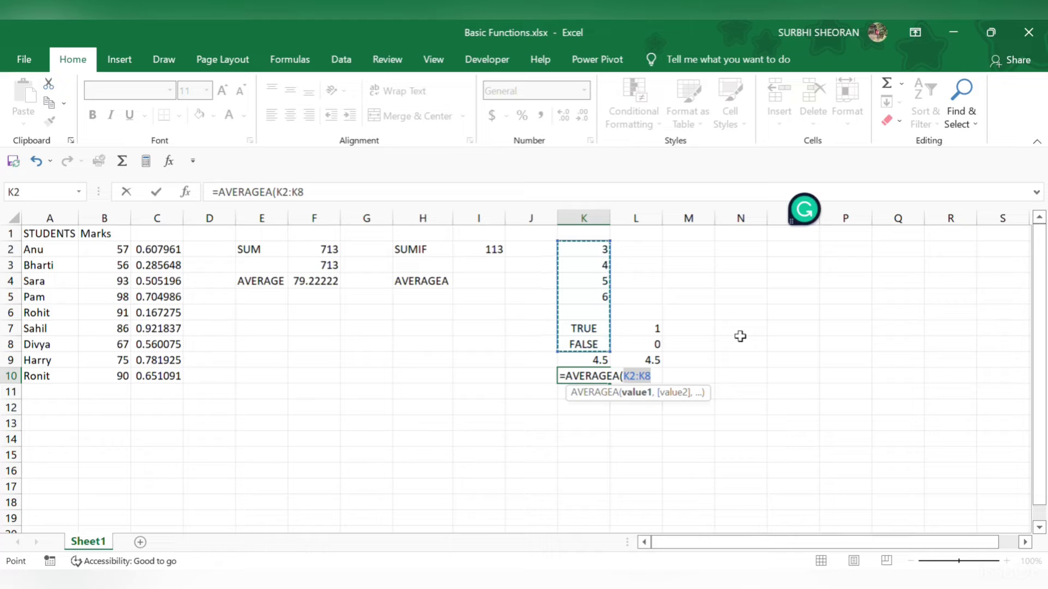
type(")")
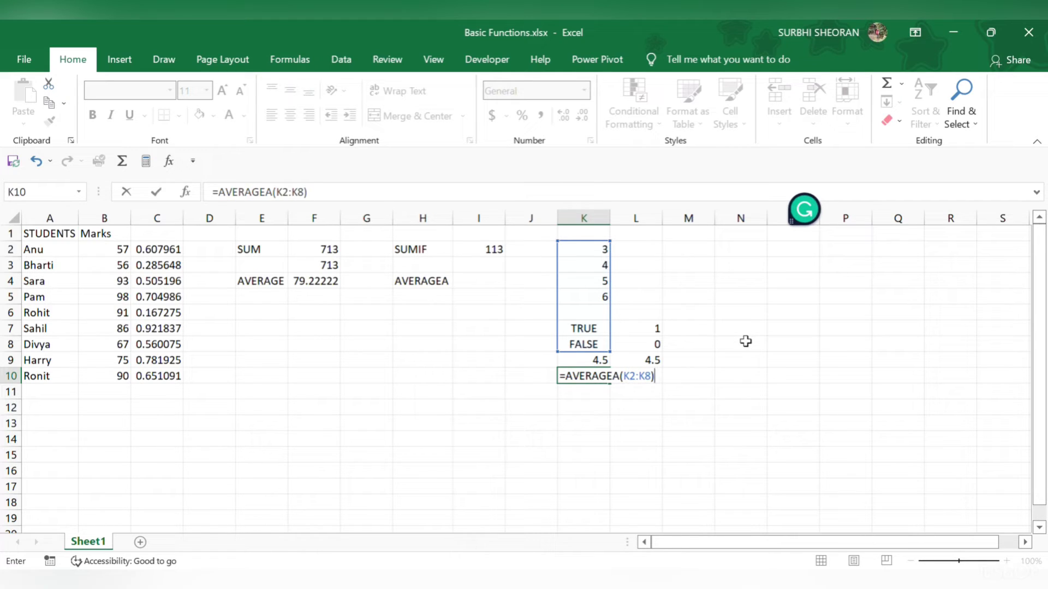
key("Return")
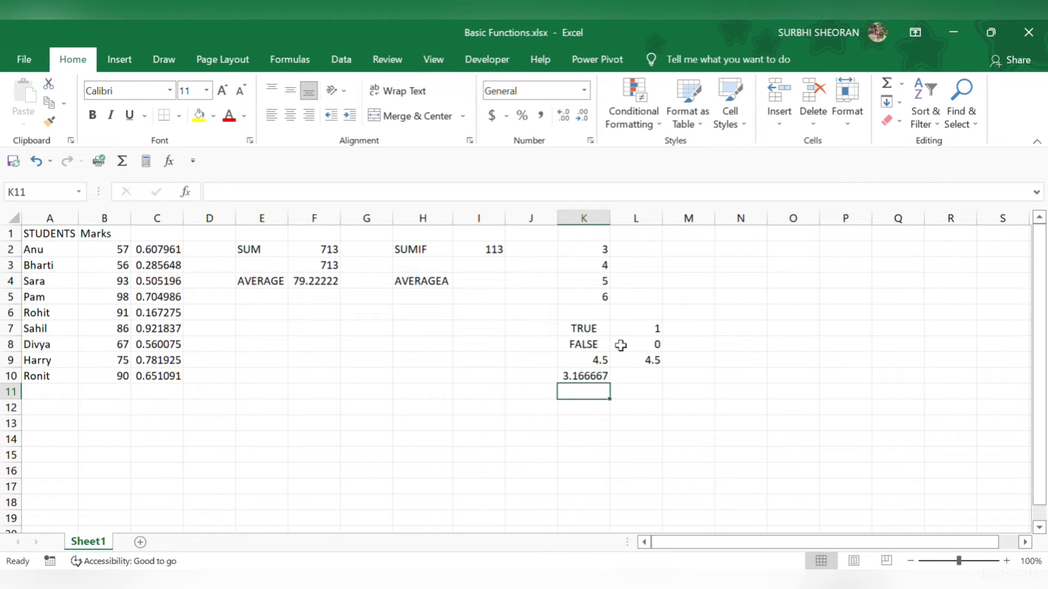
Step: Replace the logical value in cell K7 with the text T
double_click(587, 329)
key("BackSpace")
key("BackSpace")
key("BackSpace")
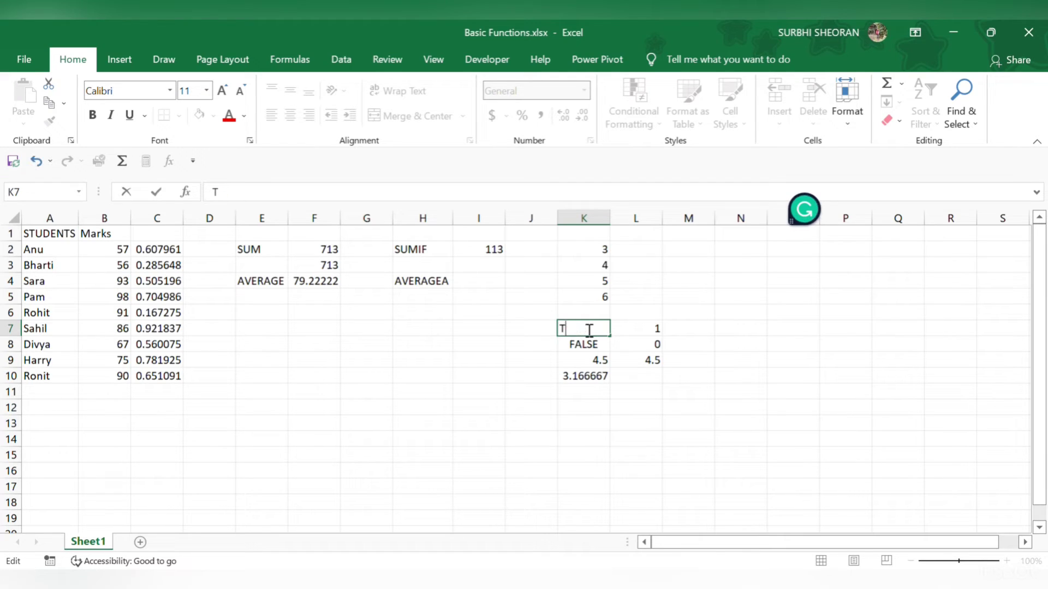
left_click(595, 342)
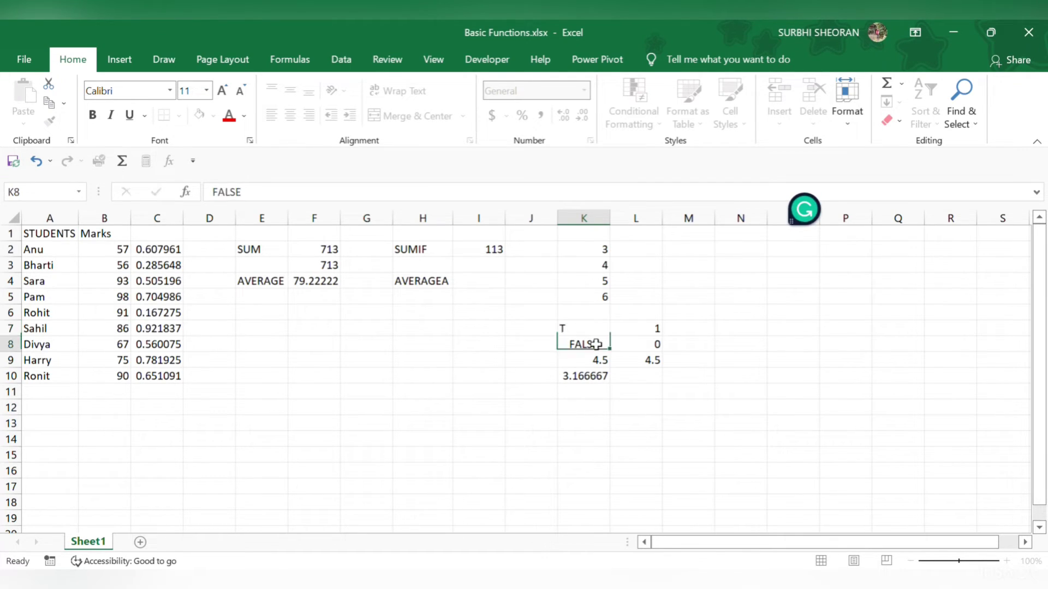
Step: Replace the contents of cell K7 with the text A and of cell K8 with the text F
left_click(568, 329)
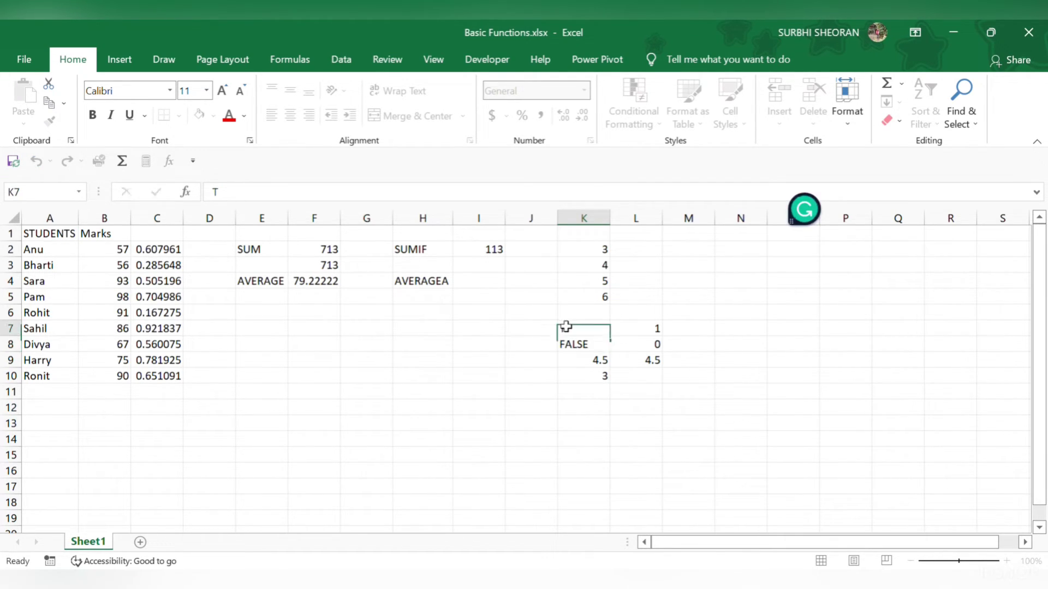
double_click(568, 329)
key("BackSpace")
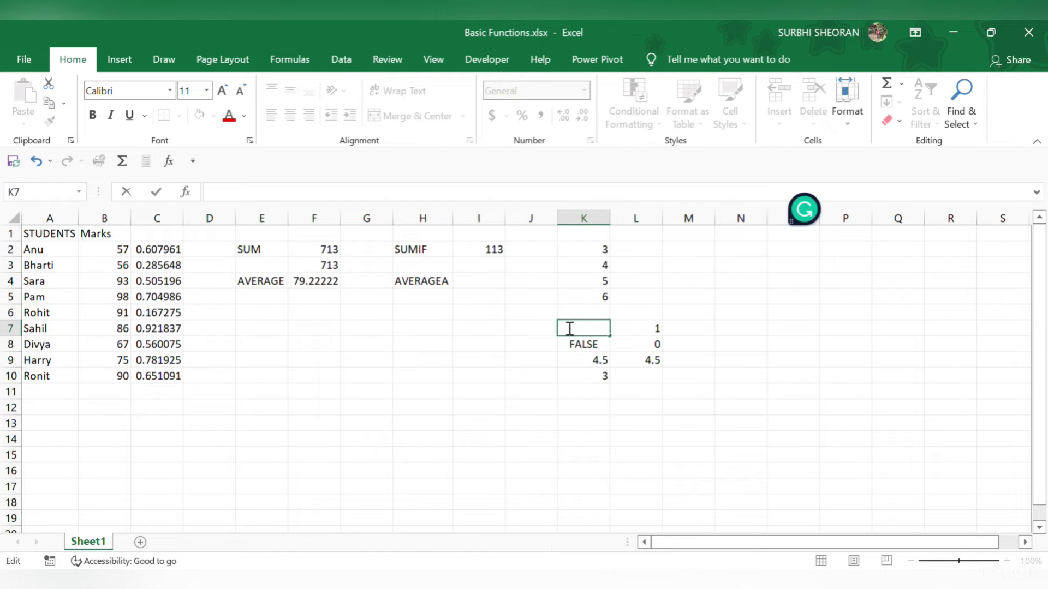
type("A")
left_click(596, 345)
double_click(599, 344)
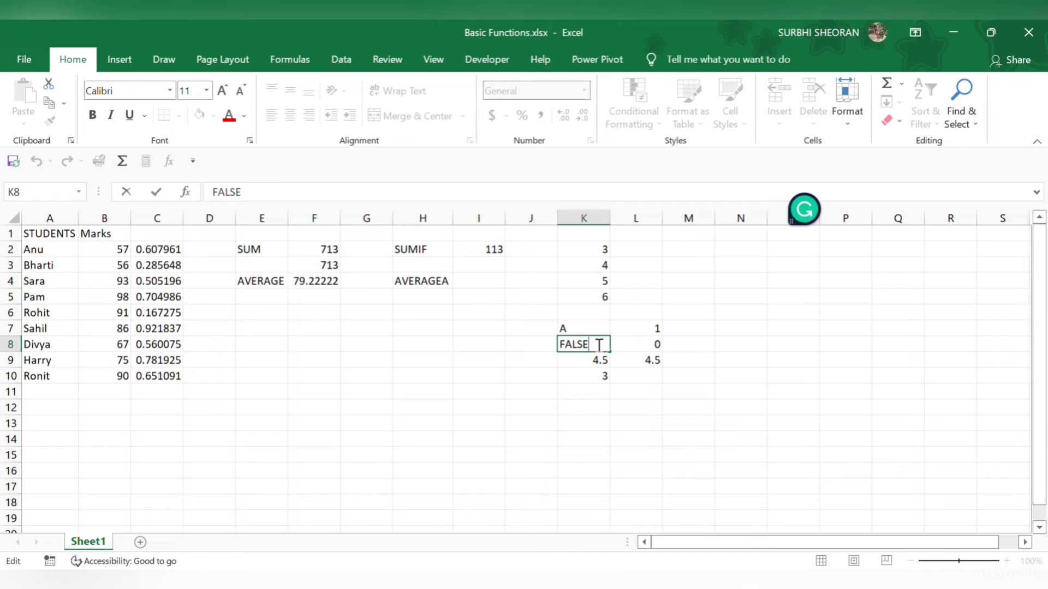
key("BackSpace")
key("BackSpace")
key("BackSpace")
key("BackSpace")
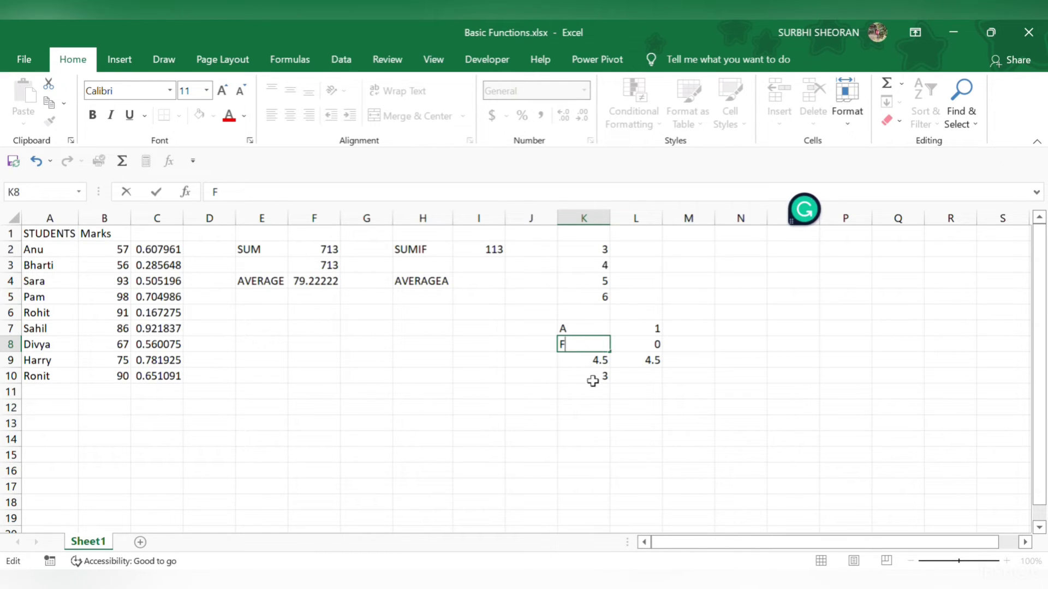
left_click(598, 379)
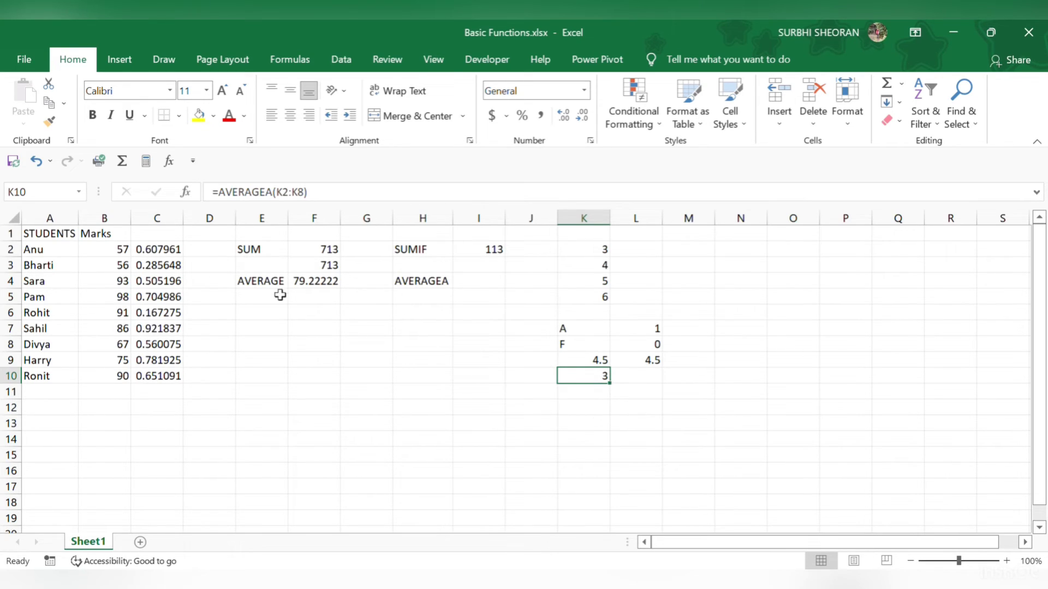
Step: Label cell E5 COUNT and count the numeric marks in F5 with the formula =COUNT(B2:B10)
left_click(250, 295)
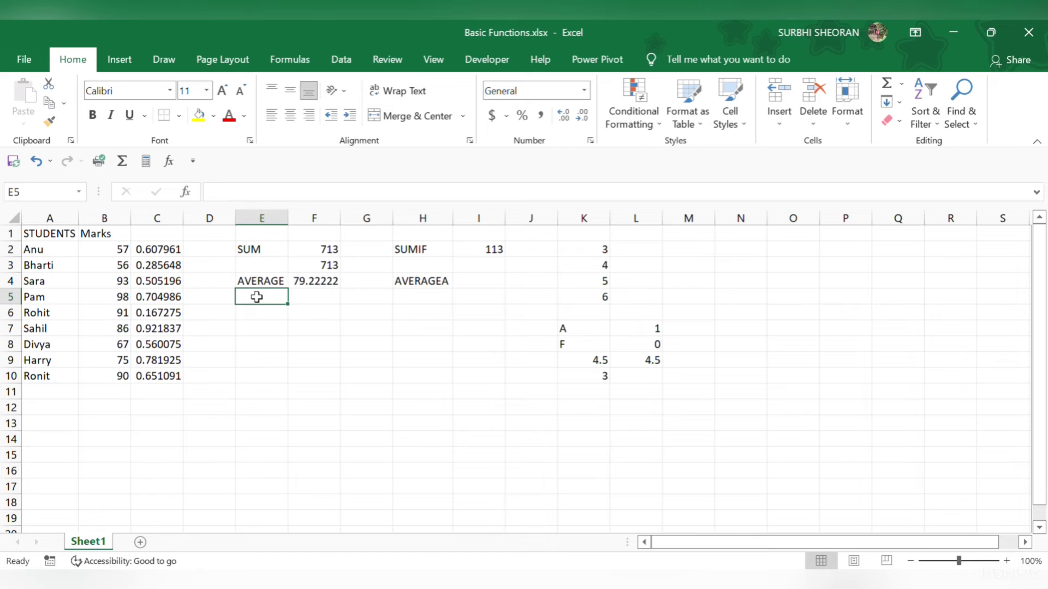
type("COUN")
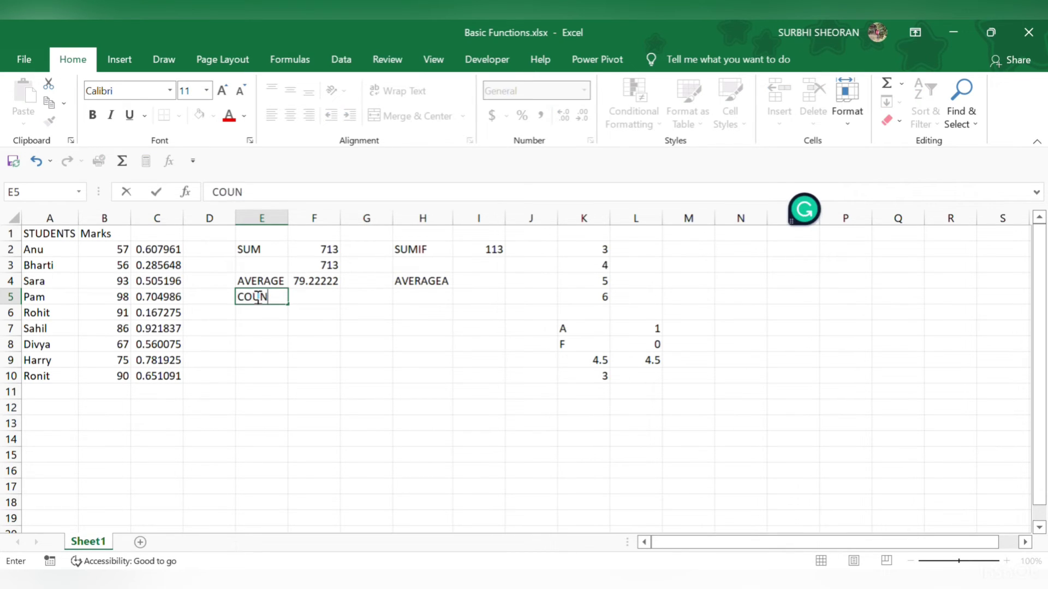
type("T")
key("Tab")
type("=")
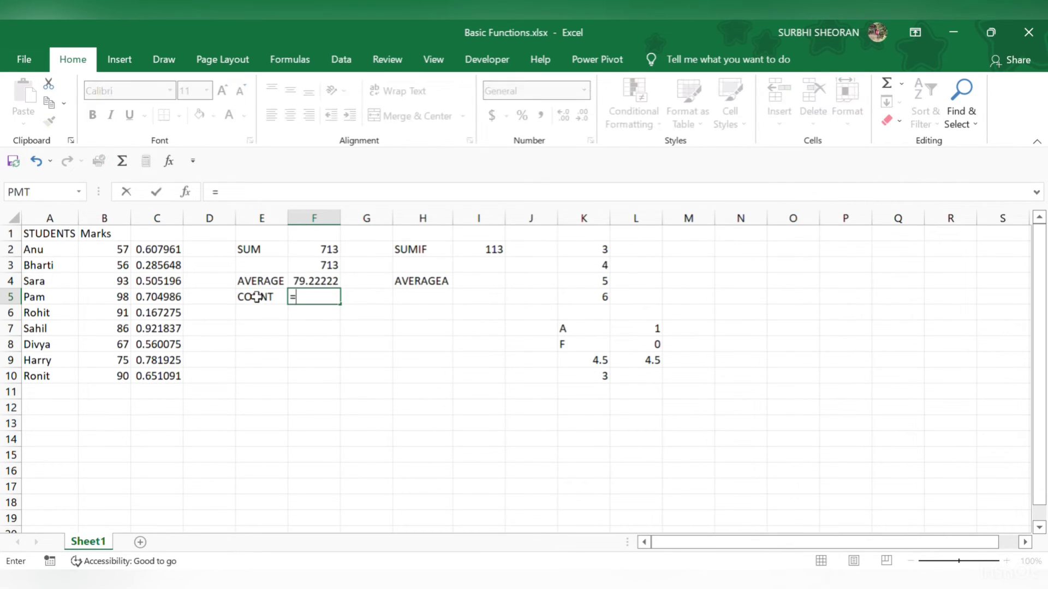
type("coun")
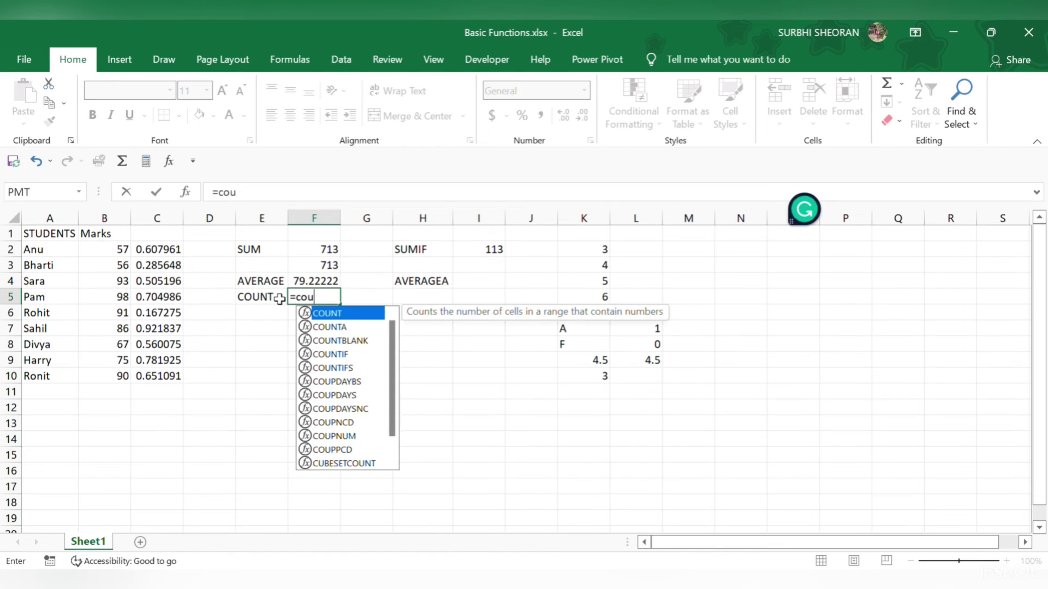
double_click(317, 315)
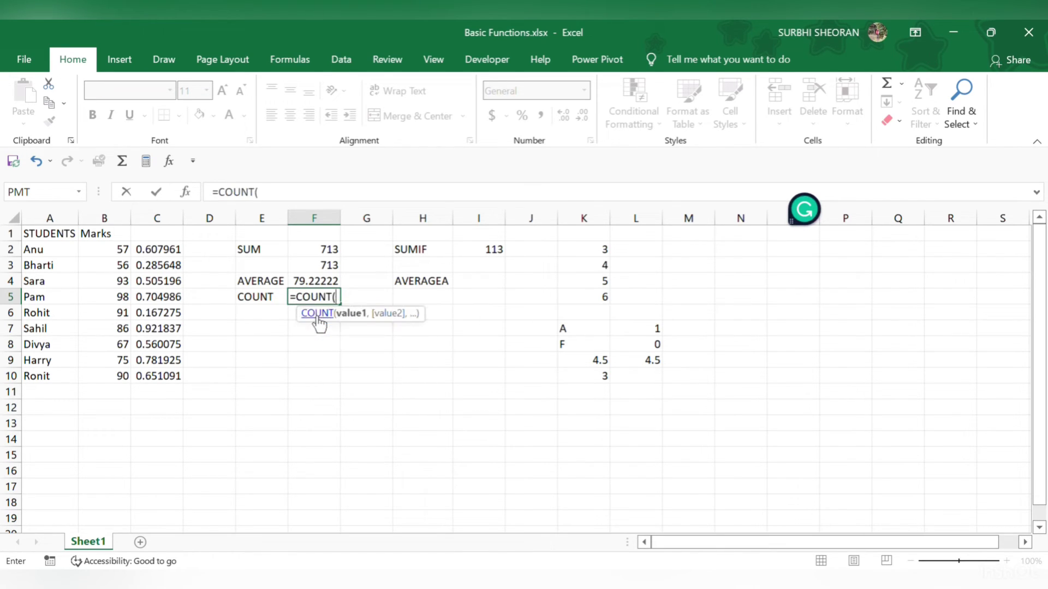
left_click(104, 250)
left_click_drag(107, 303, 116, 374)
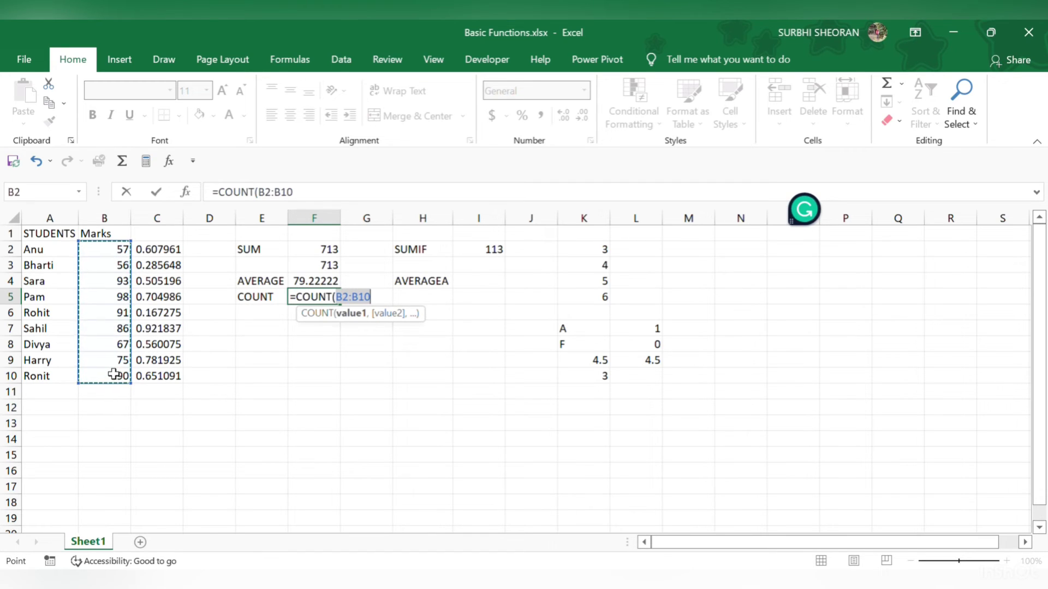
type(")")
key("Return")
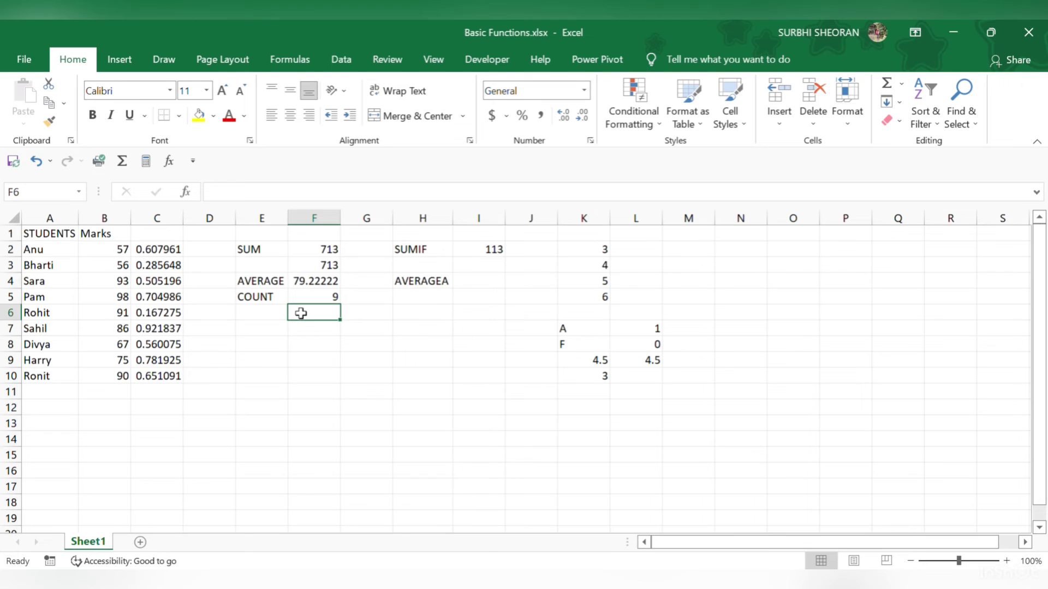
Step: Add the labels MIN in cell E6 and MAX in cell E7
left_click(258, 309)
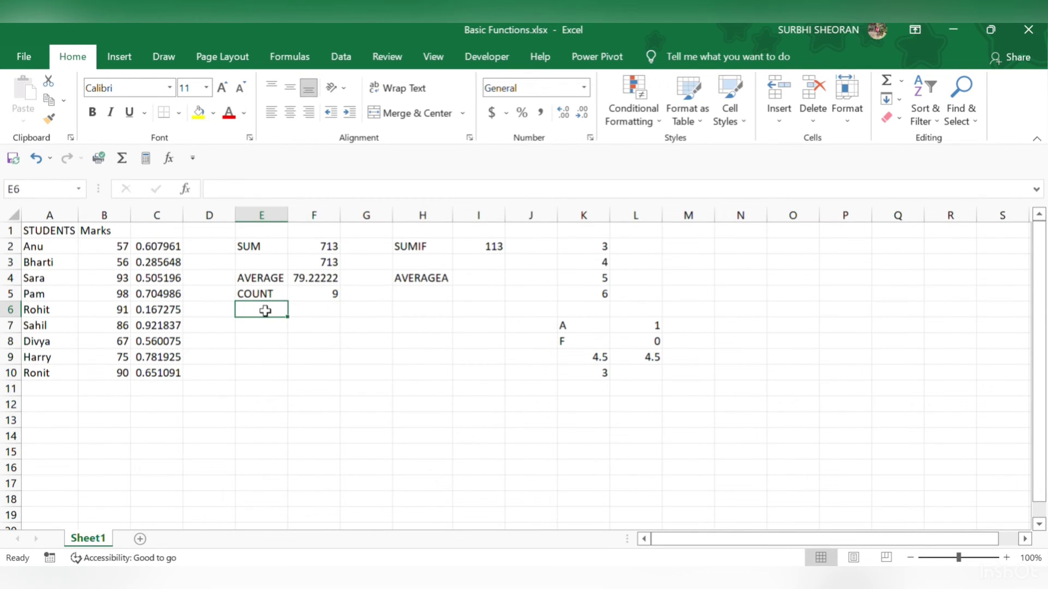
type("MIN")
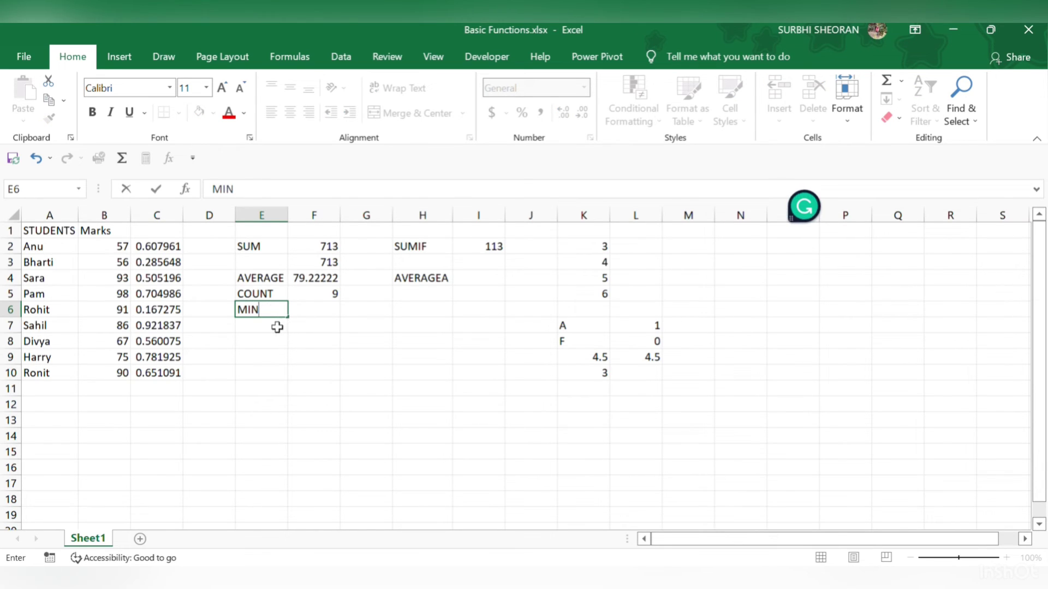
left_click(276, 325)
type("MAX")
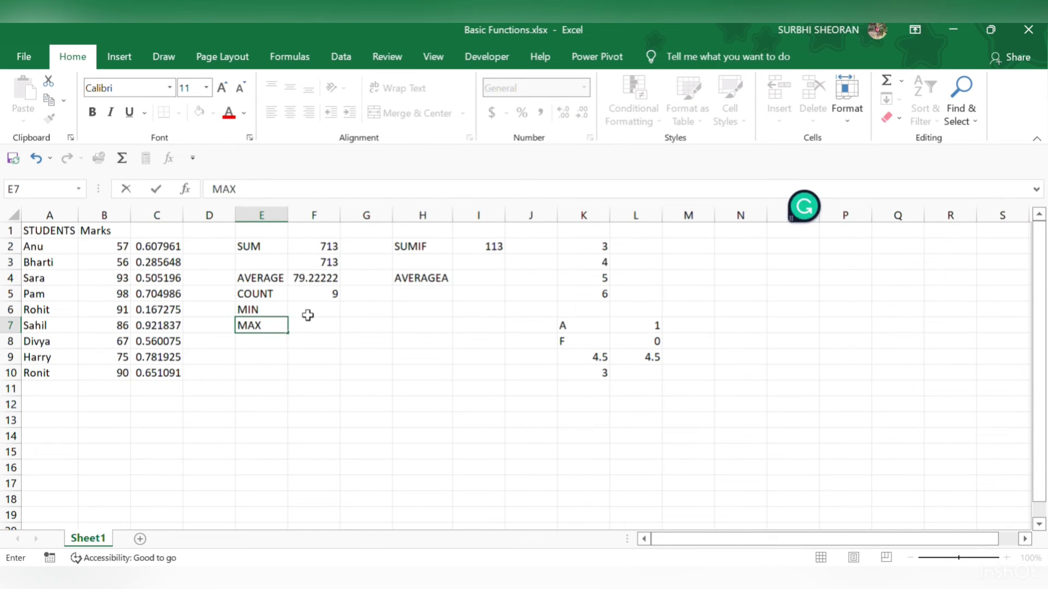
Step: Find the lowest mark in cell F6 with the formula =MIN(B2:B10)
left_click(309, 310)
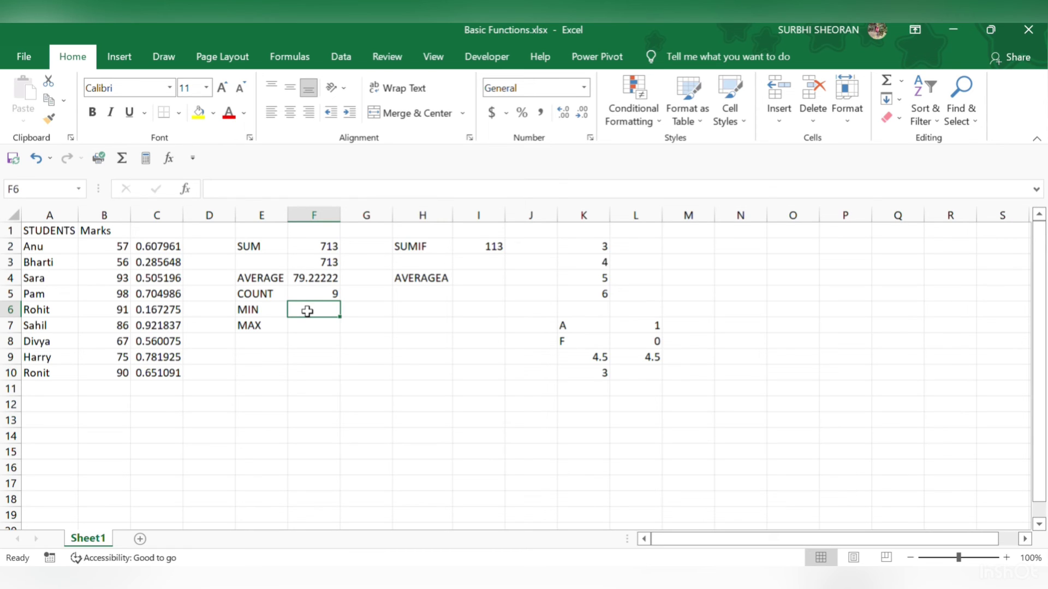
type("=min")
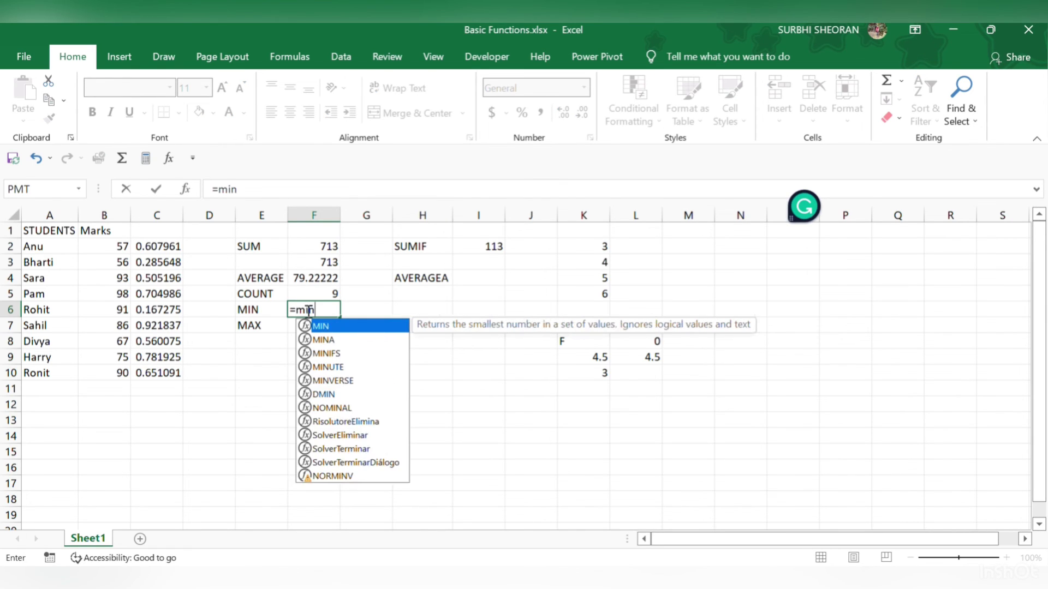
double_click(336, 328)
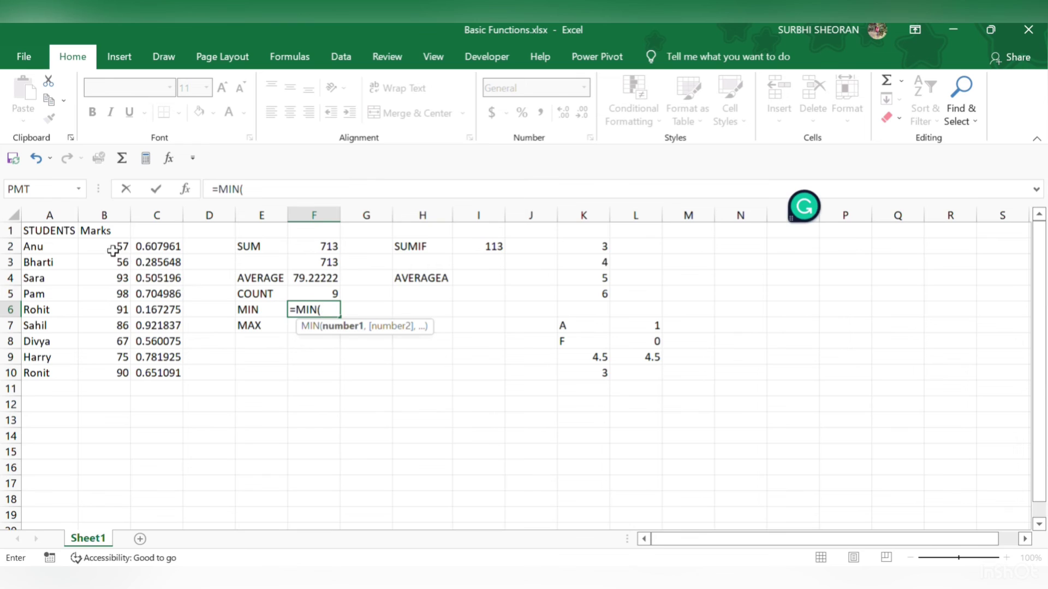
left_click_drag(113, 248, 113, 375)
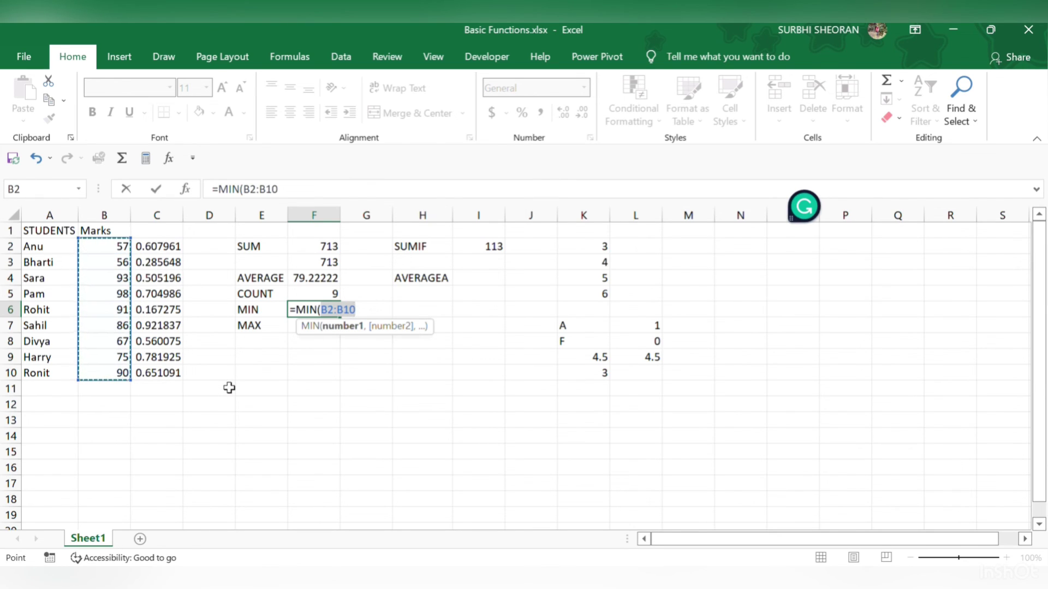
type(")")
key("Return")
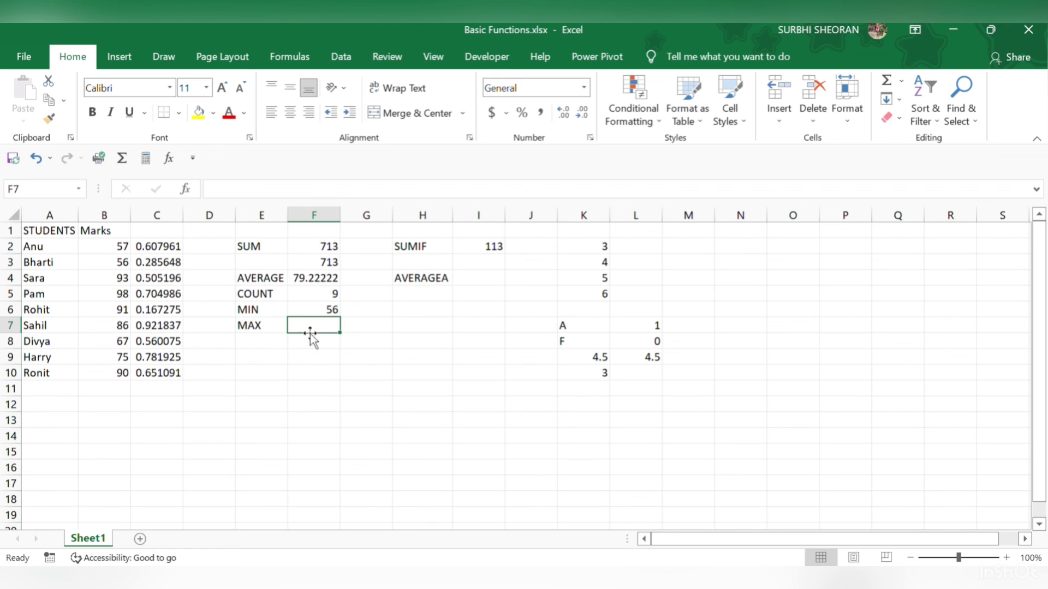
Step: Find the highest mark in cell F7 with the formula =MAX(B2:B10)
type("=")
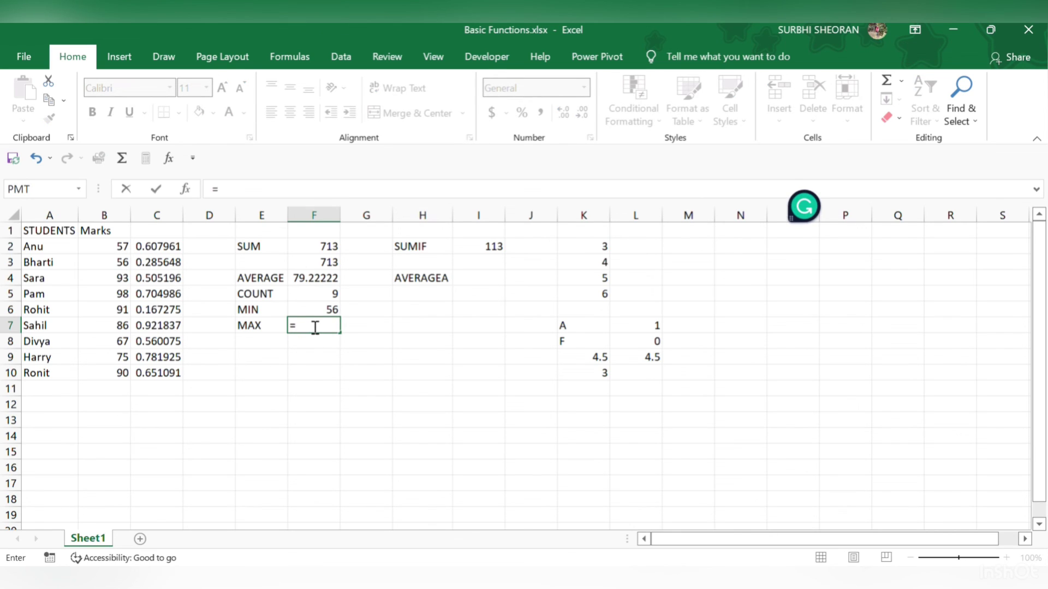
type("max")
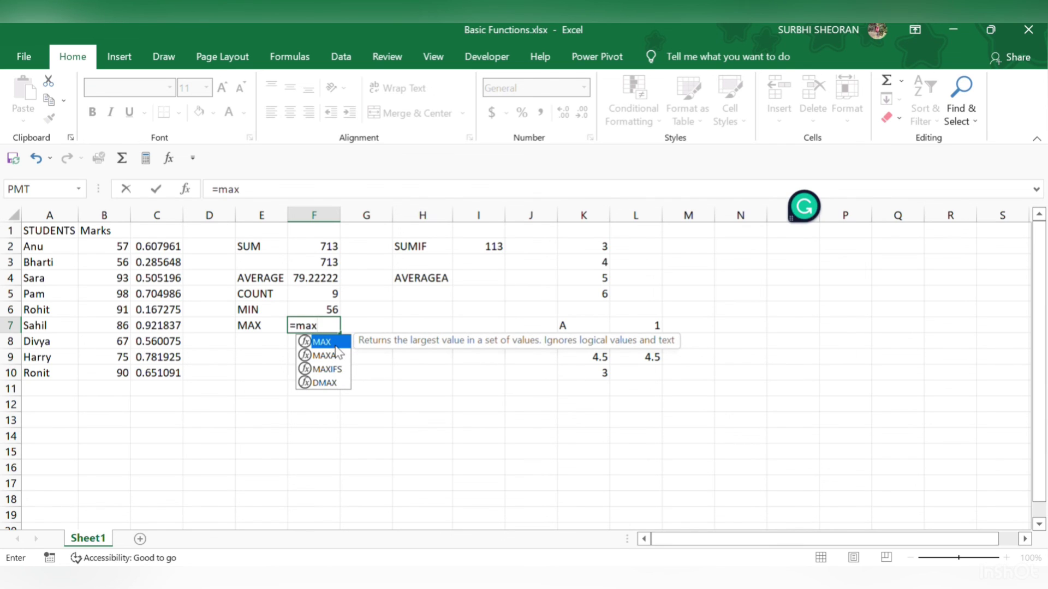
double_click(324, 341)
left_click_drag(109, 249, 133, 373)
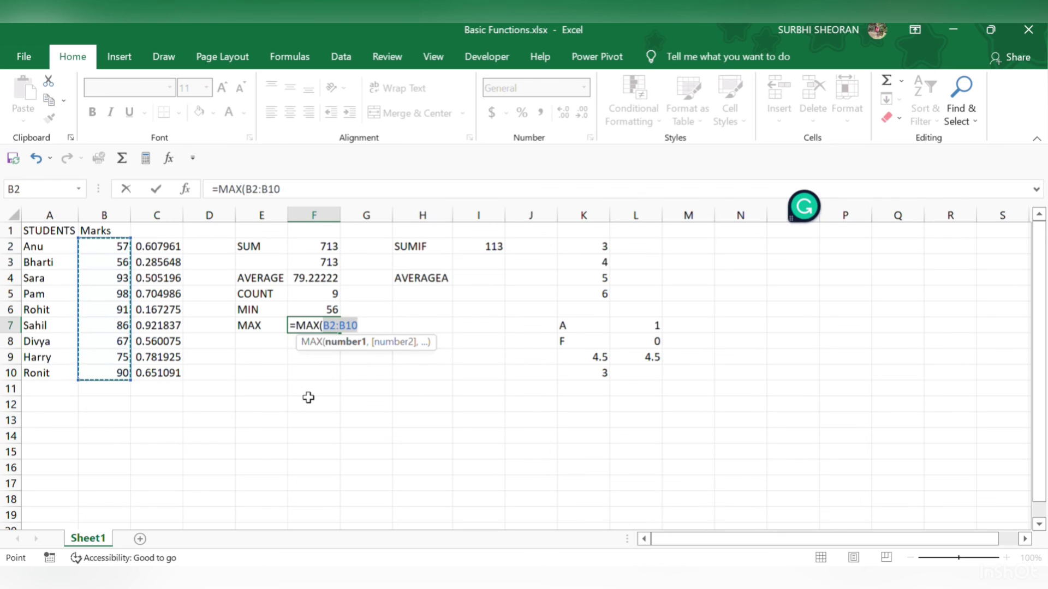
type(")")
key("Return")
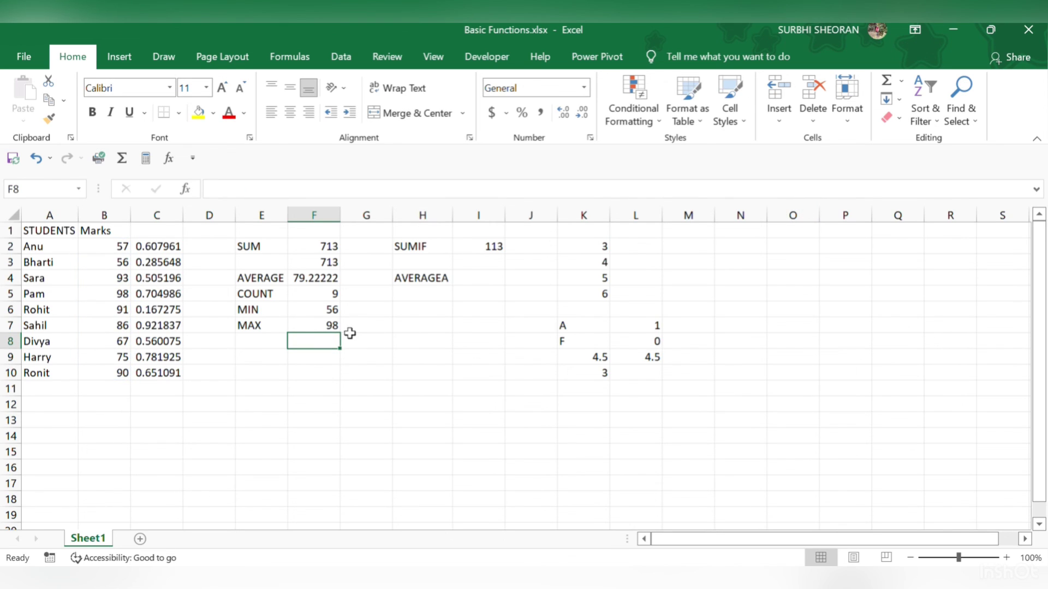